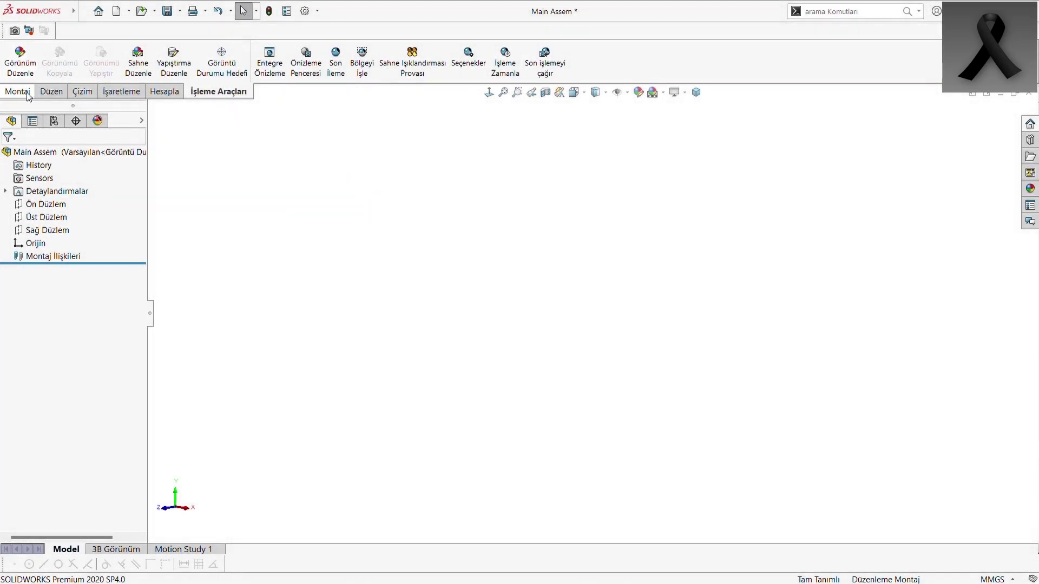
- Insert Tracks Chassis Assem, then Body Assem, placing the body over the tracks in Main Assem
left_click(28, 95)
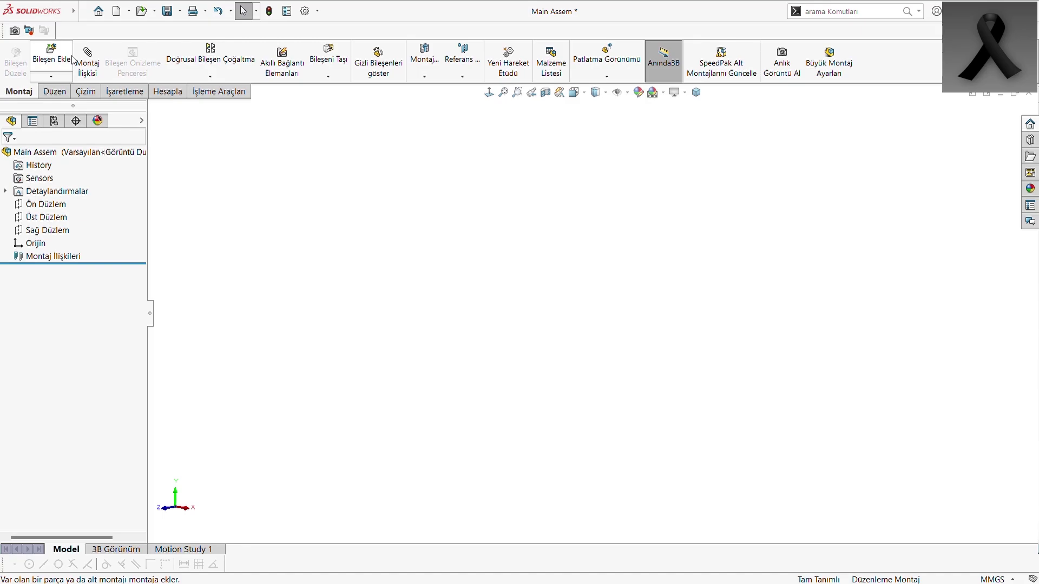
left_click(72, 55)
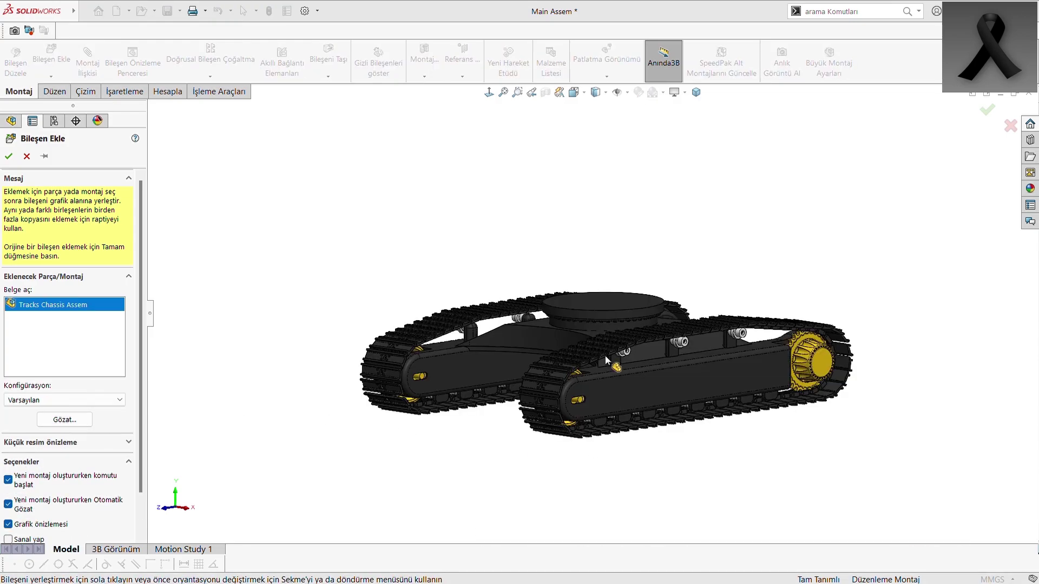
left_click(550, 382)
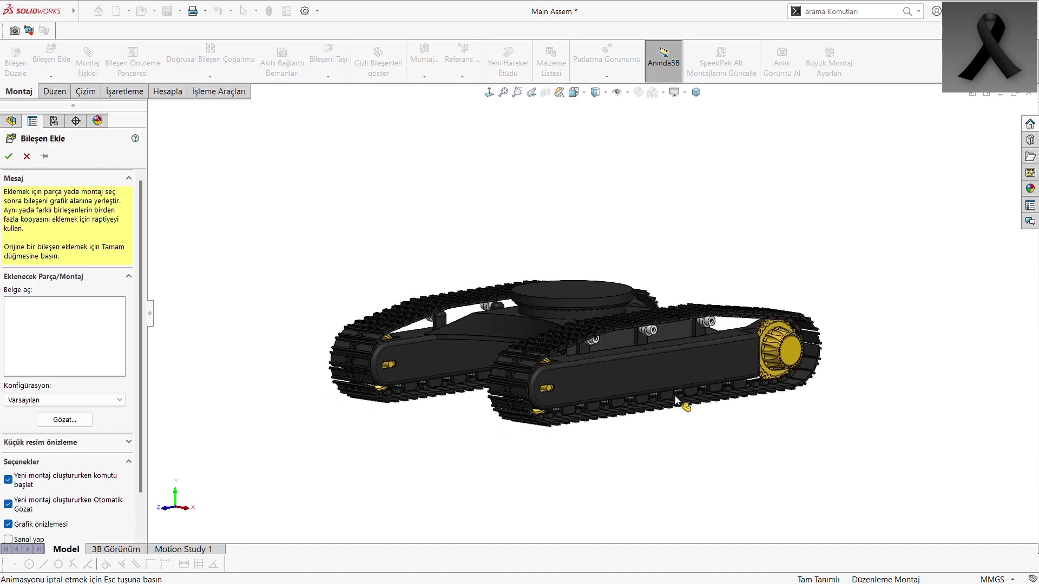
left_click(46, 55)
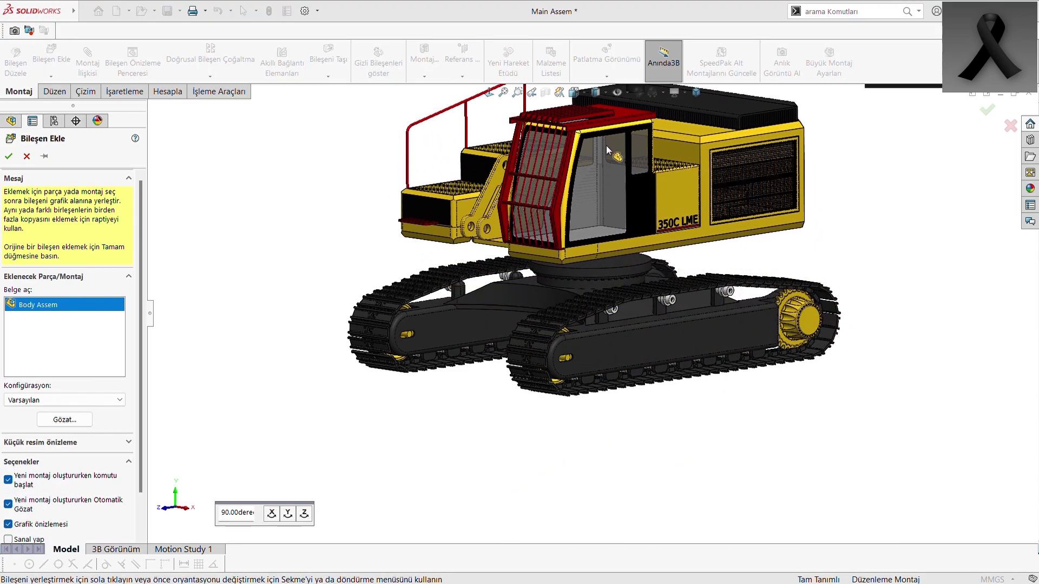
left_click(606, 145)
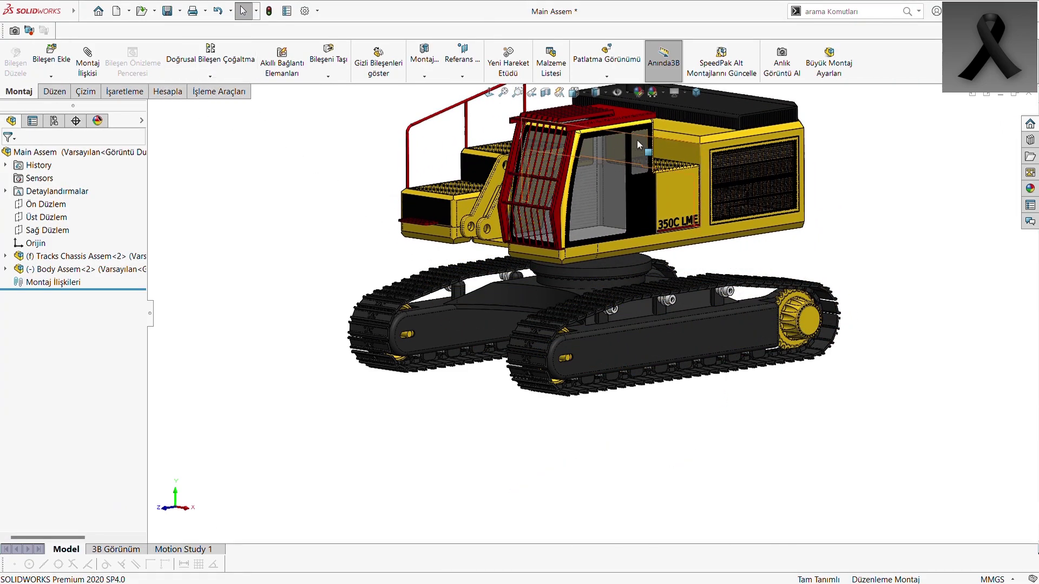
- Mate the body's ring face concentric to the chassis slewing ring
scroll(638, 145, "up", 2)
scroll(622, 190, "up", 2)
scroll(589, 291, "down", 3)
scroll(594, 283, "down", 3)
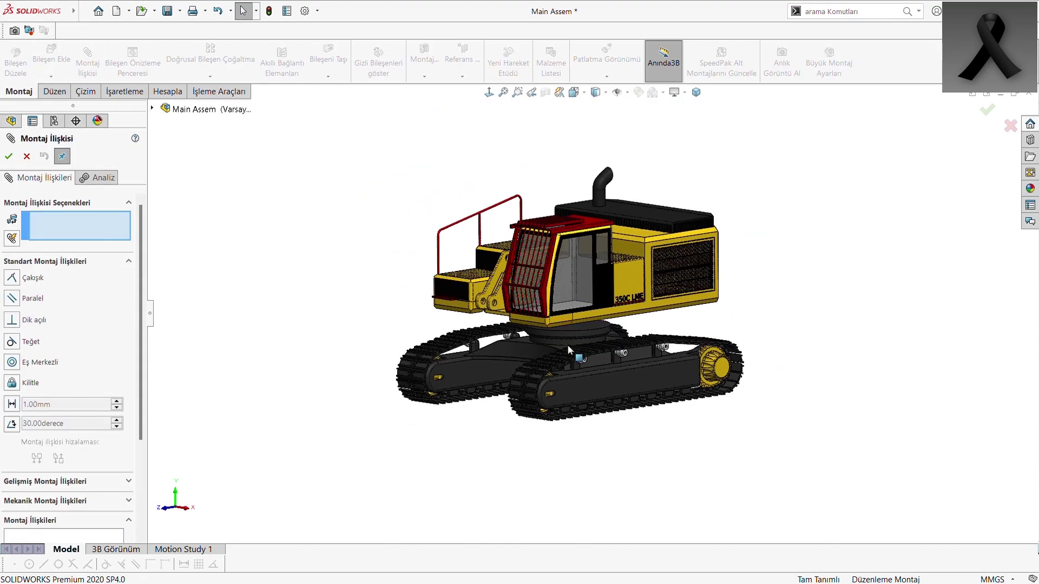
scroll(595, 295, "down", 2)
scroll(603, 293, "down", 3)
scroll(611, 320, "down", 2)
left_click(615, 327)
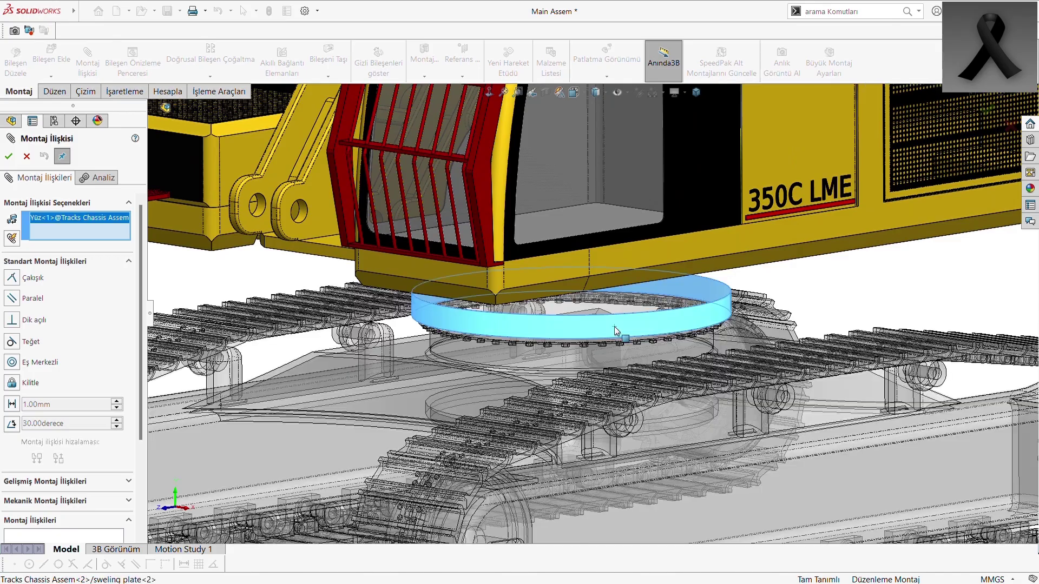
middle_click_drag(615, 326, 601, 301)
scroll(499, 298, "down", 3)
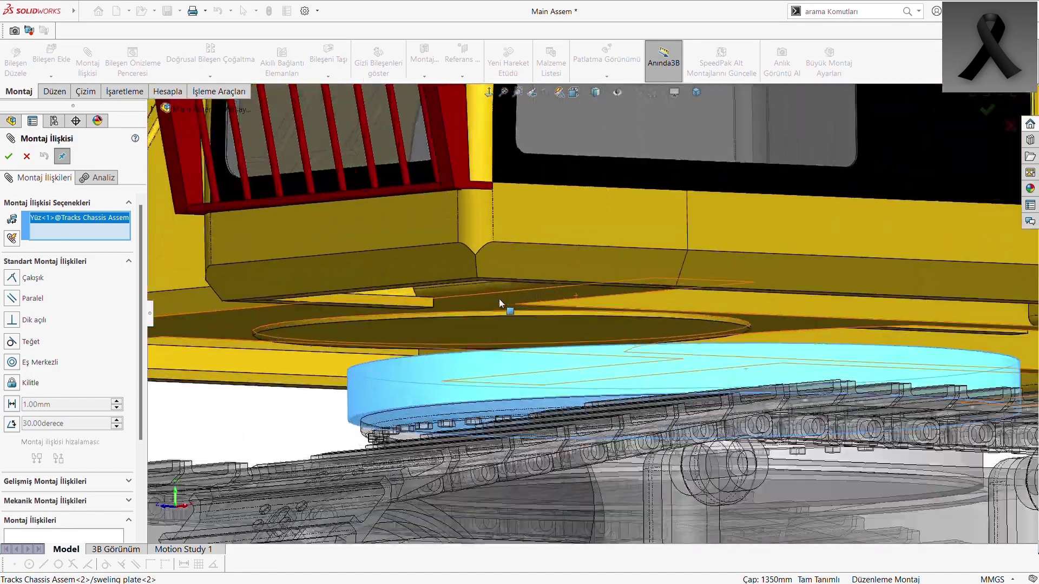
scroll(486, 325, "down", 3)
scroll(469, 309, "down", 1)
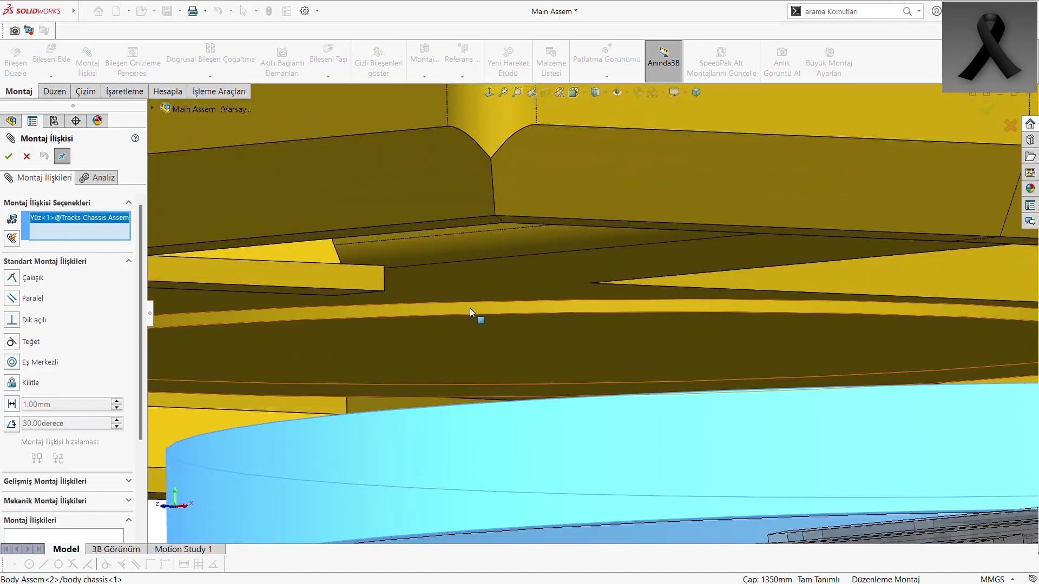
left_click(470, 307)
left_click(8, 157)
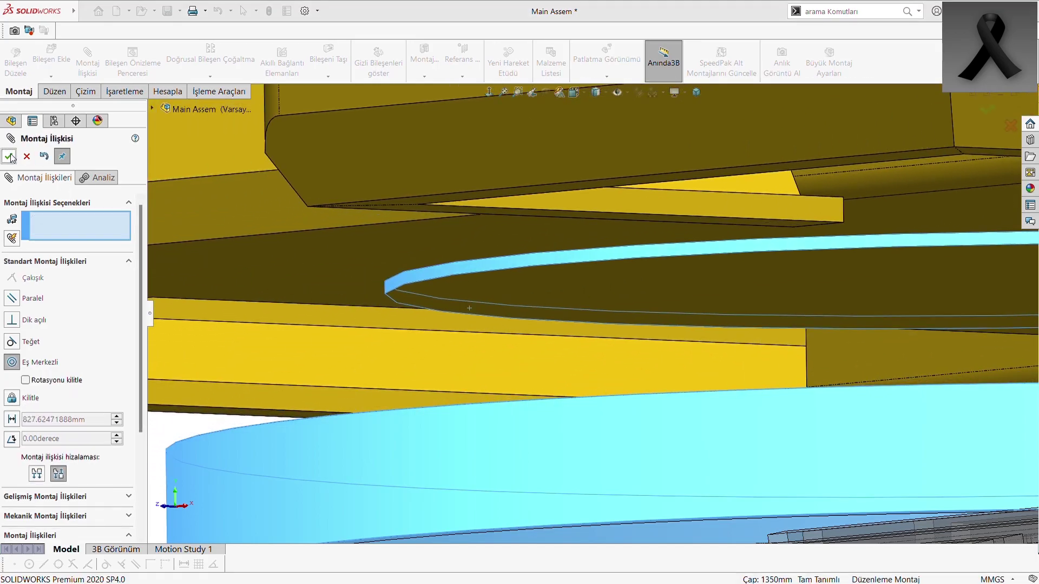
- Make the body's flat underside coincident with the chassis top face and fit the view
left_click(567, 276)
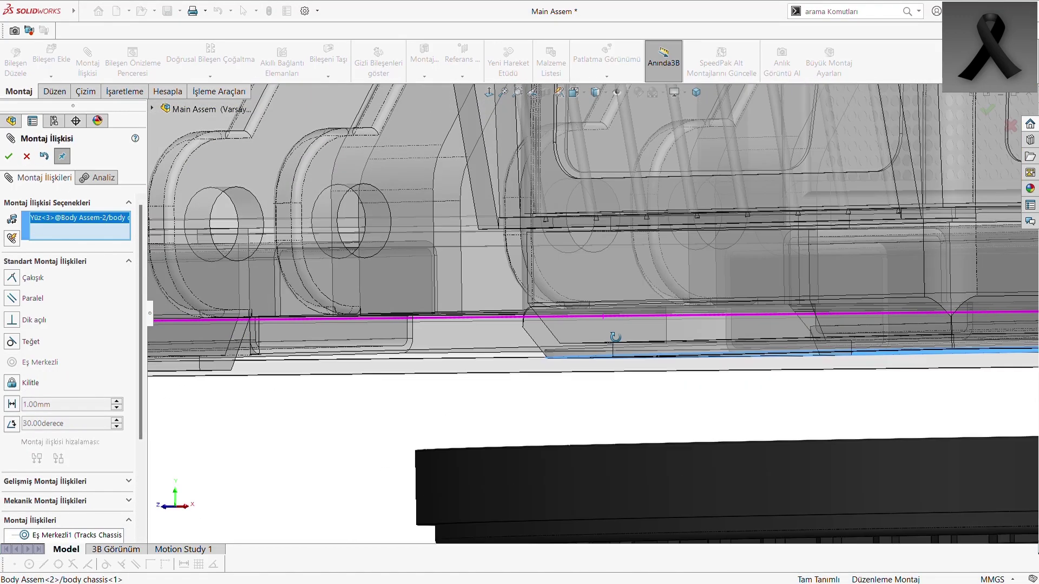
middle_click_drag(562, 360, 554, 473)
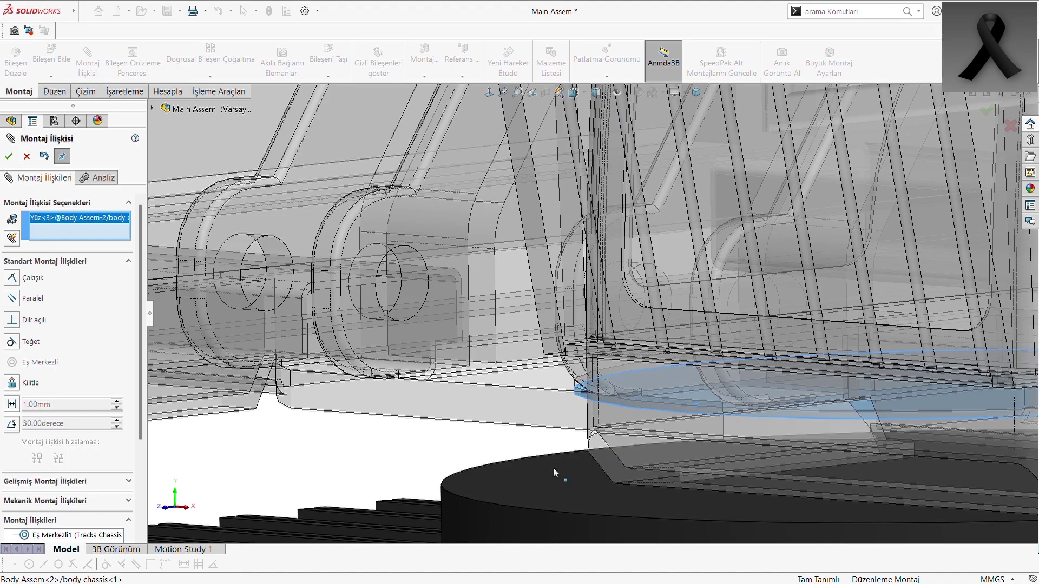
left_click(557, 484)
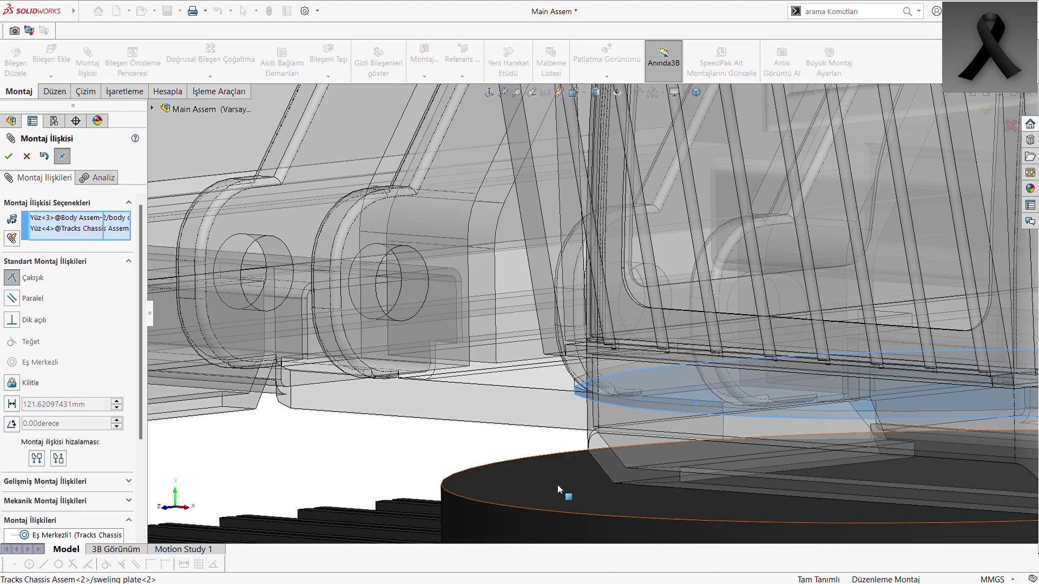
left_click(8, 156)
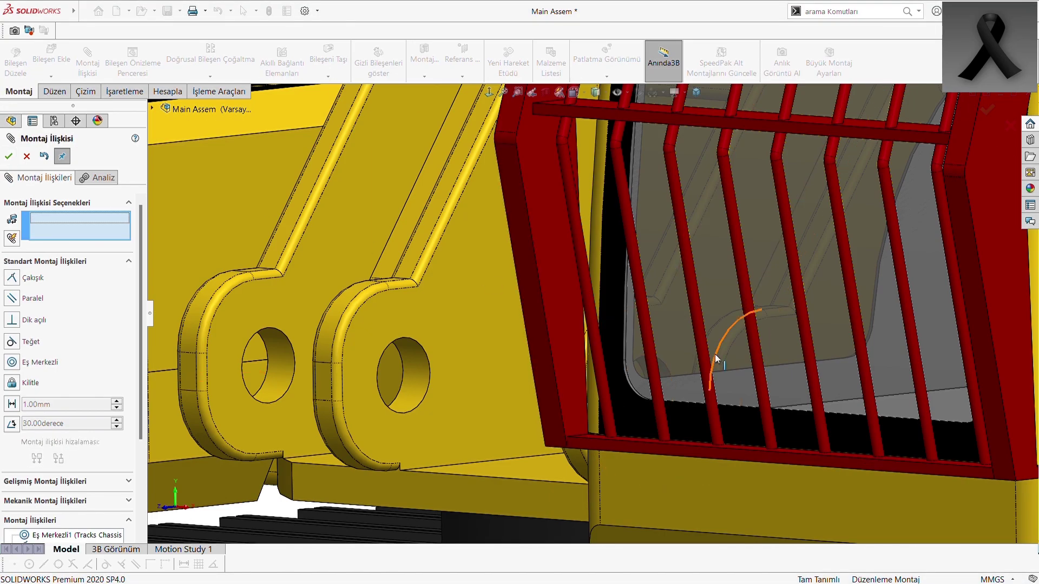
key("f")
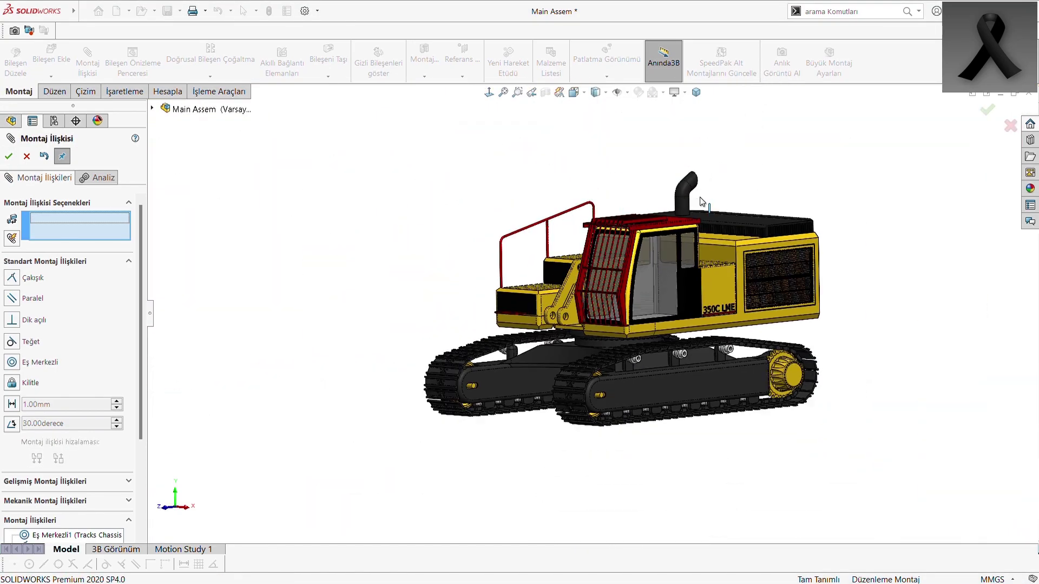
scroll(701, 201, "down", 3)
- Insert the boom component into the assembly
key("Escape")
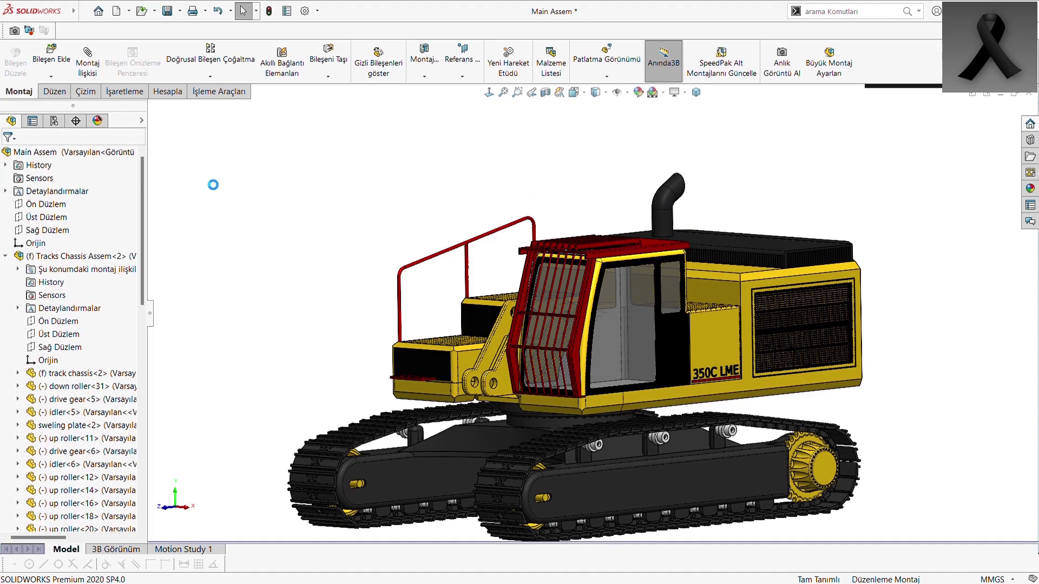
left_click(51, 56)
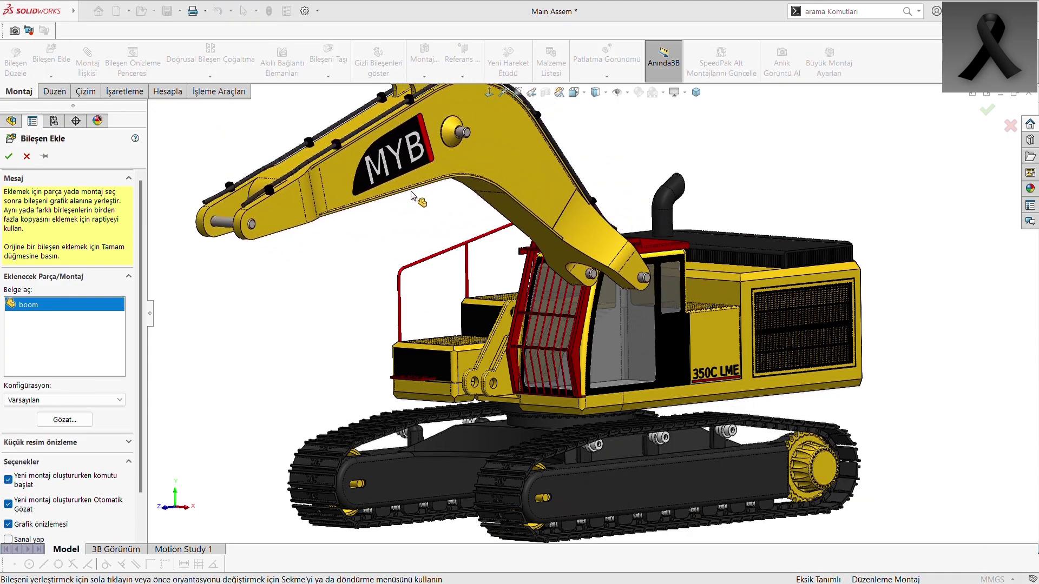
left_click(357, 211)
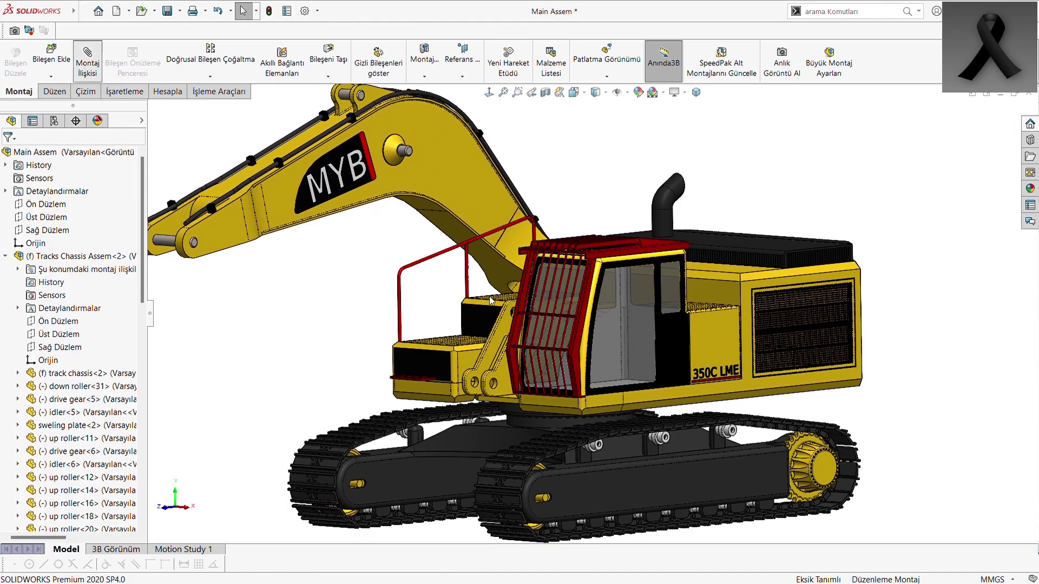
- Mate the boom pin concentric with the hole in the body's boom bracket
scroll(512, 307, "up", 2)
scroll(524, 292, "down", 5)
scroll(538, 274, "down", 3)
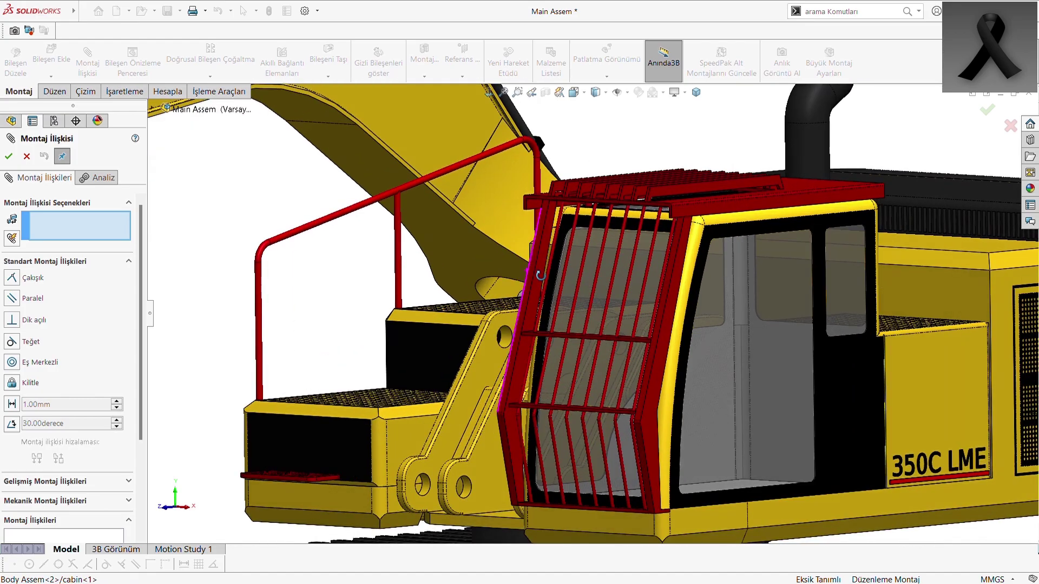
middle_click_drag(540, 275, 426, 314)
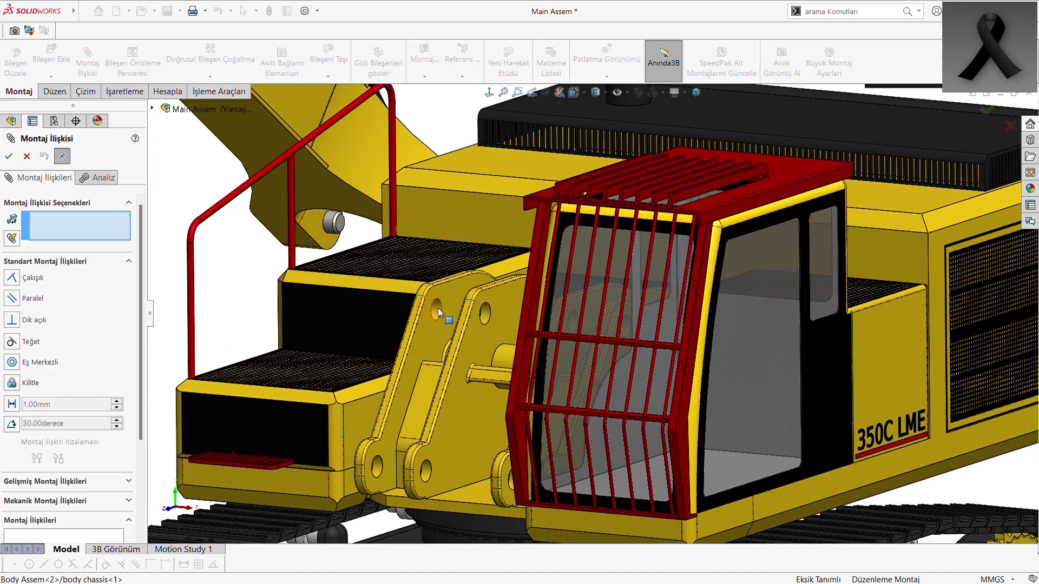
left_click(437, 307)
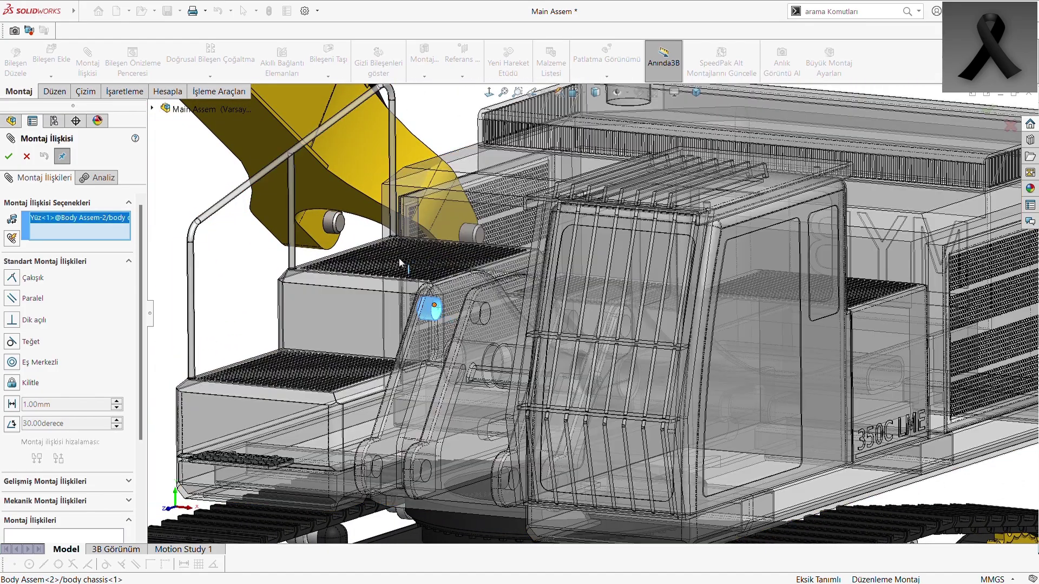
left_click(331, 223)
left_click(11, 162)
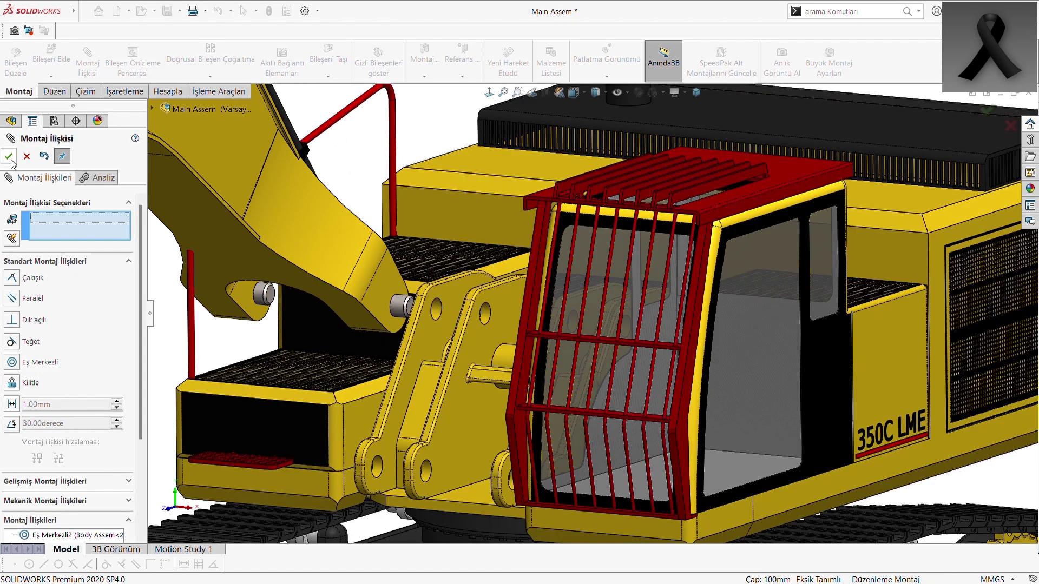
- Seat the boom's side face flush against the bracket face with a coincident mate
left_click(384, 287)
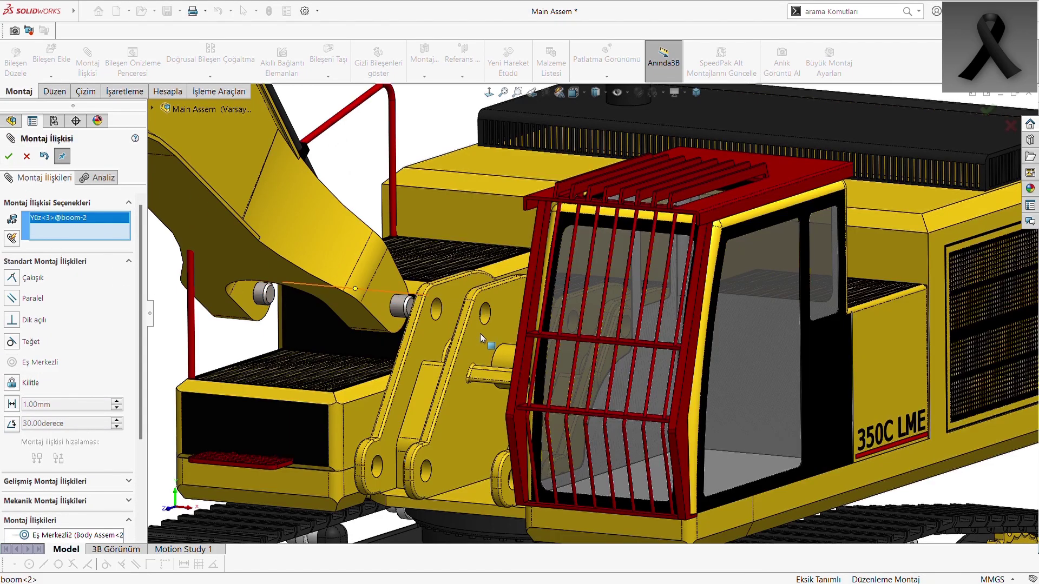
mouse_move(480, 333)
middle_mouse_down()
mouse_move(552, 321)
mouse_move(606, 327)
middle_mouse_up()
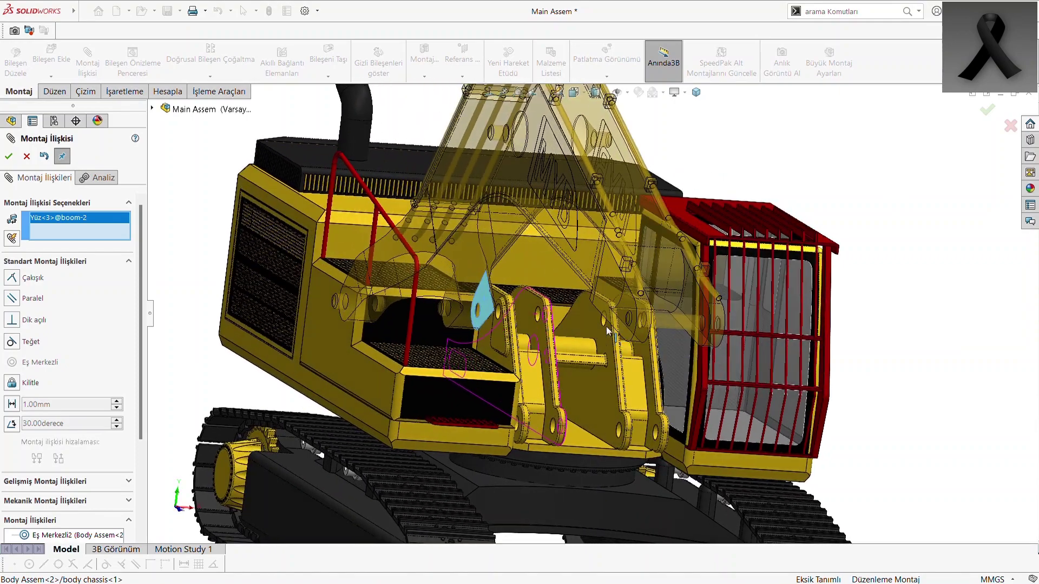
left_click(646, 350)
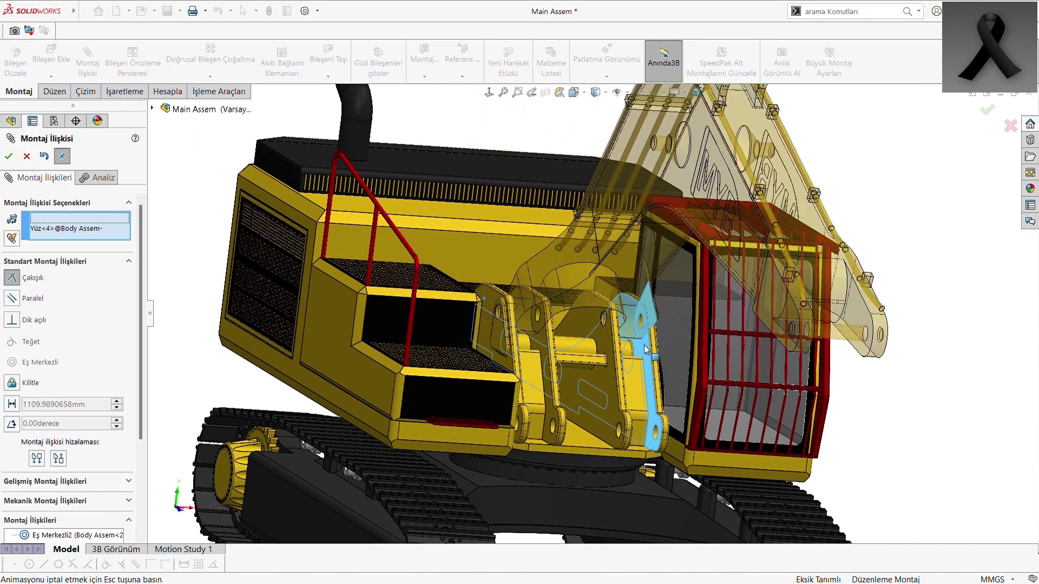
left_click(8, 157)
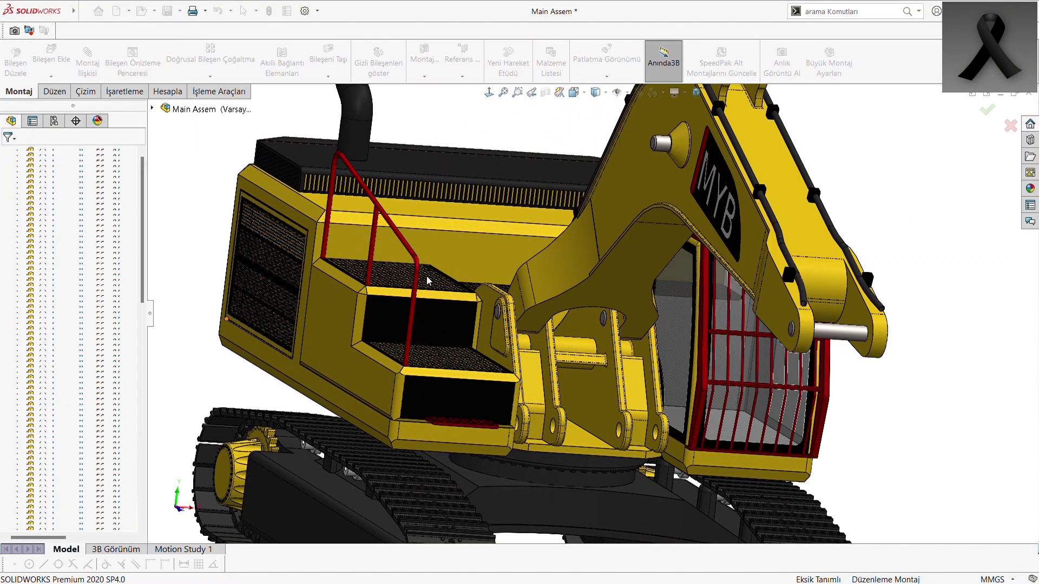
scroll(598, 291, "down", 3)
scroll(598, 291, "down", 2)
scroll(598, 291, "up", 5)
- Insert the hydraulic piston plus hydraulic twin 1 and twin 2 cylinders beside the boom
middle_click_drag(693, 260, 811, 288)
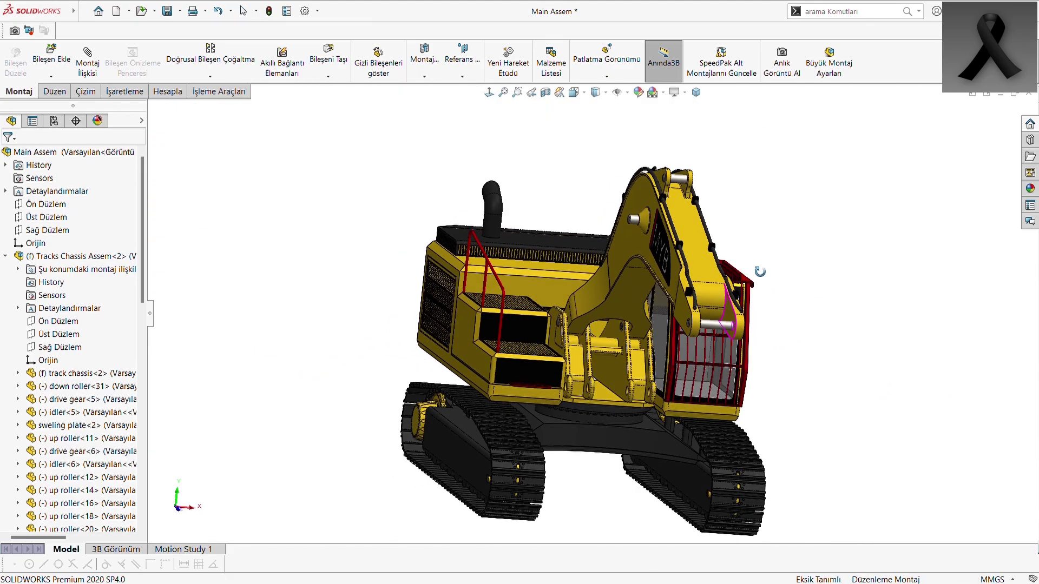
scroll(811, 288, "up", 2)
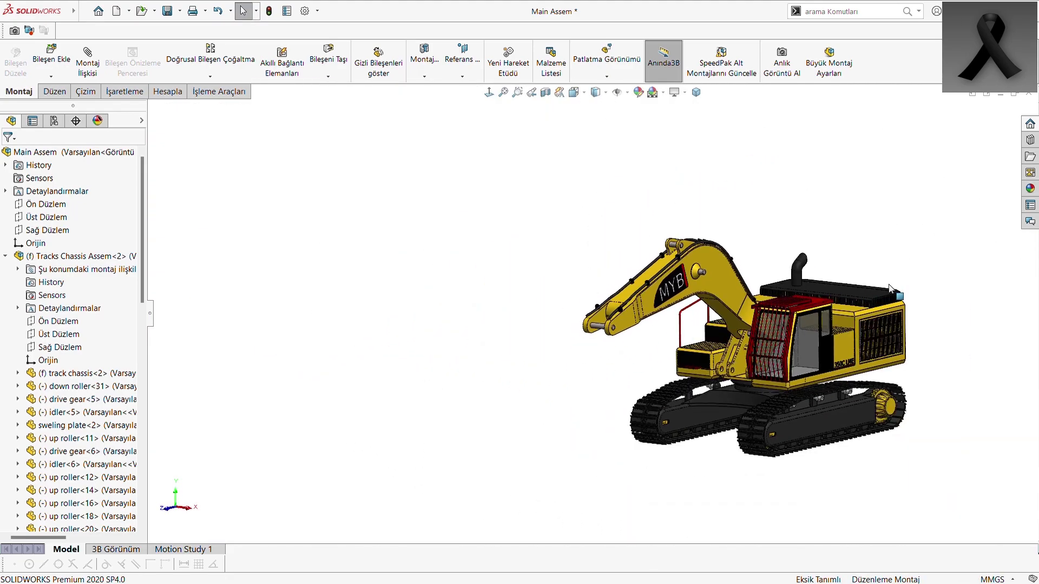
scroll(290, 203, "down", 3)
left_click(54, 59)
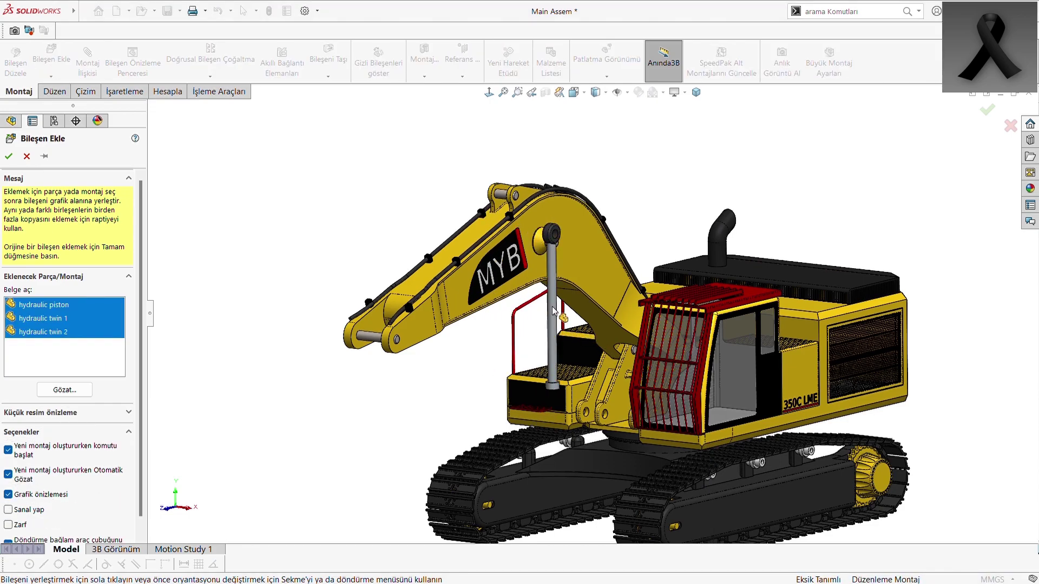
left_click(560, 315)
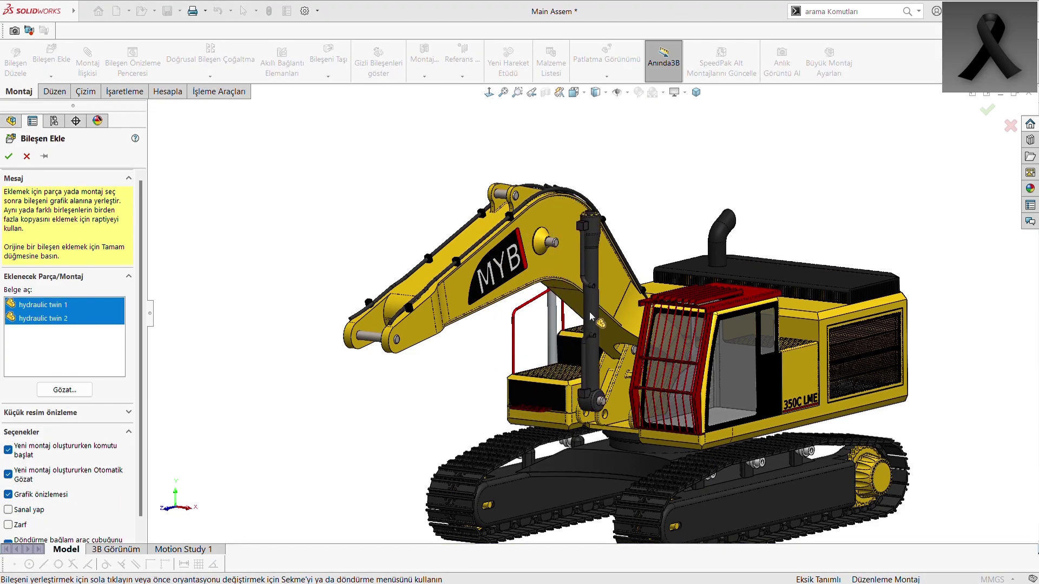
left_click(575, 335)
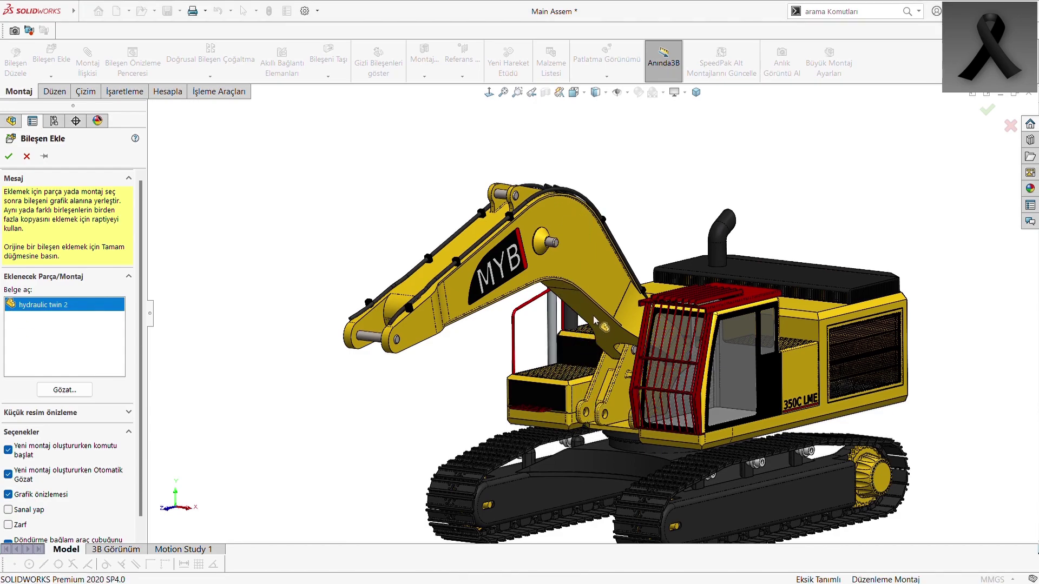
left_click(614, 330)
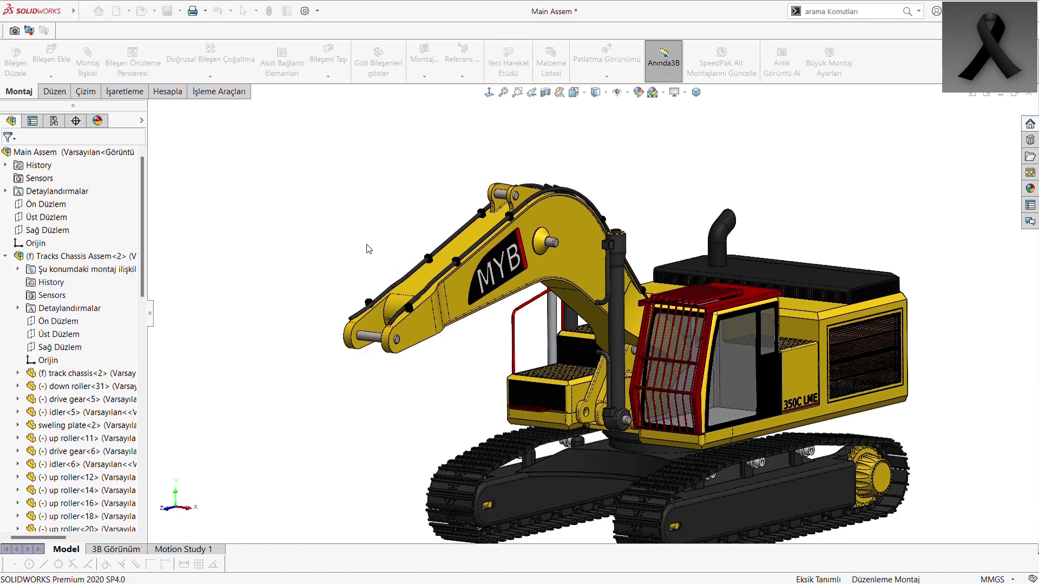
middle_click_drag(557, 341, 730, 347)
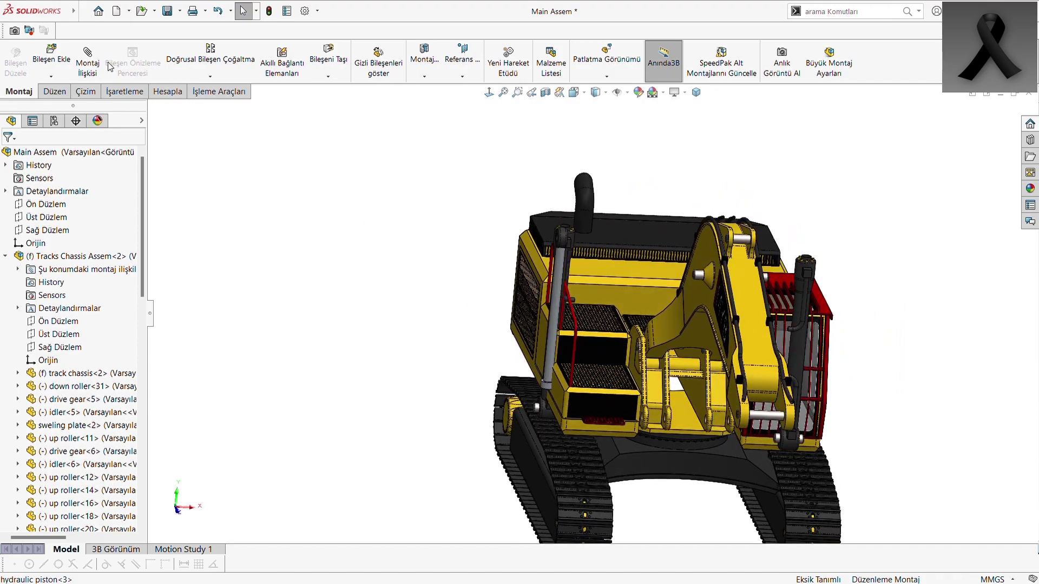
- Drag the first hydraulic cylinder out to the left of the excavator
scroll(589, 365, "up", 3)
scroll(590, 346, "down", 5)
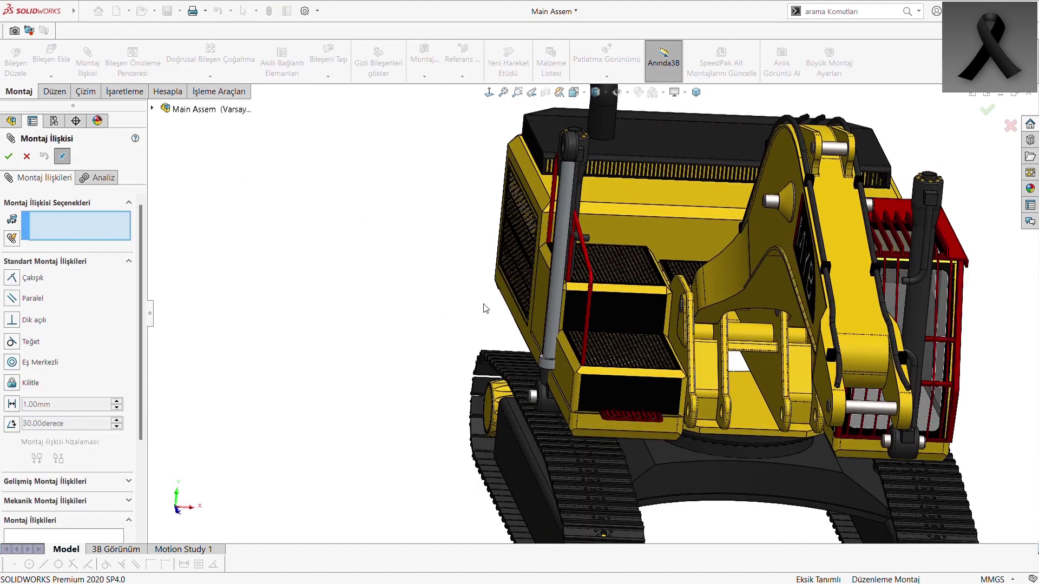
scroll(593, 341, "down", 4)
scroll(593, 341, "up", 4)
scroll(752, 495, "down", 3)
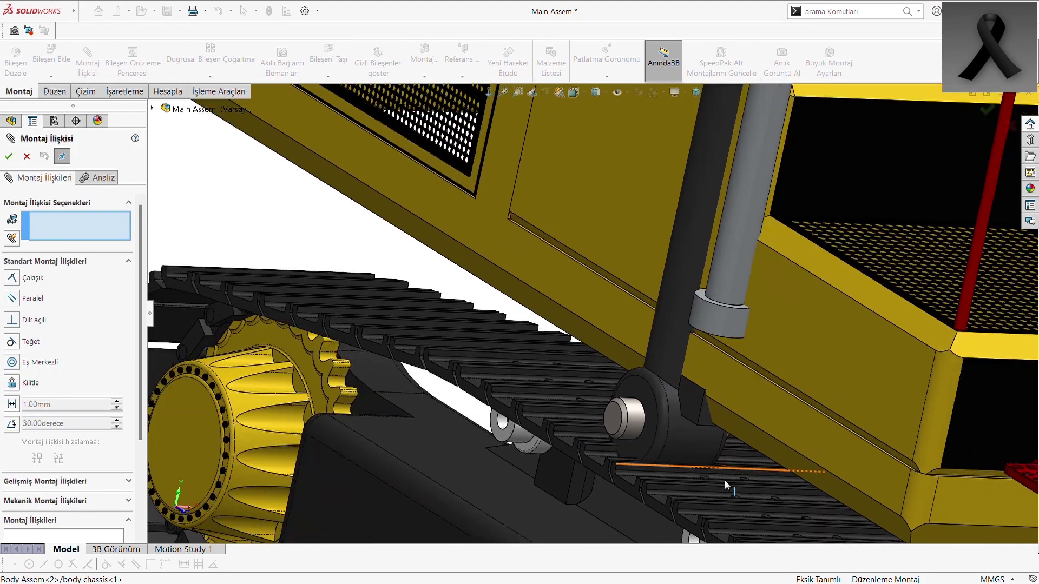
middle_click_drag(724, 480, 795, 336)
scroll(795, 335, "up", 2)
left_click(8, 157)
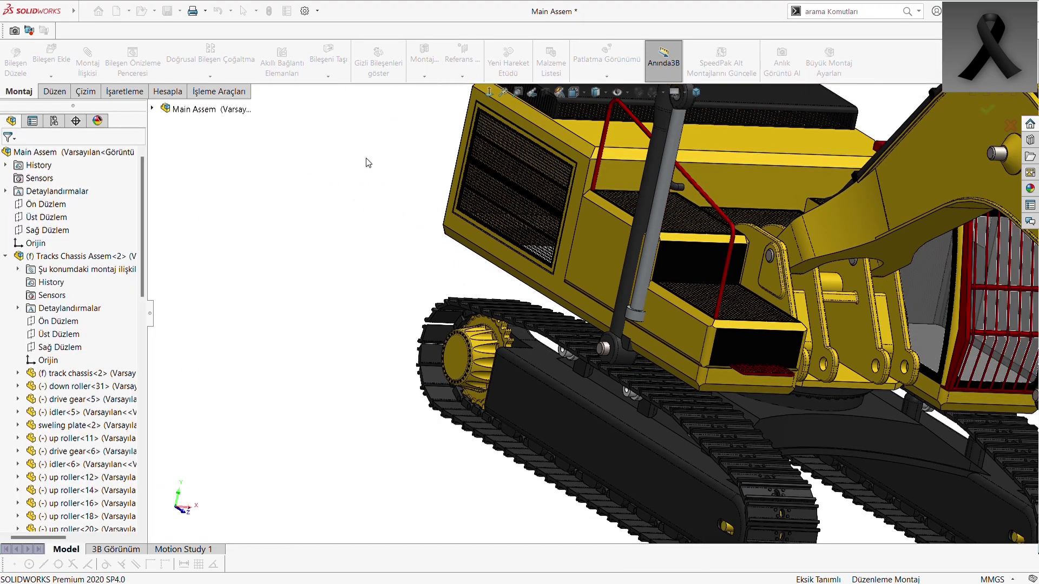
scroll(655, 184, "up", 3)
scroll(610, 314, "down", 2)
scroll(587, 290, "down", 2)
left_click(587, 291)
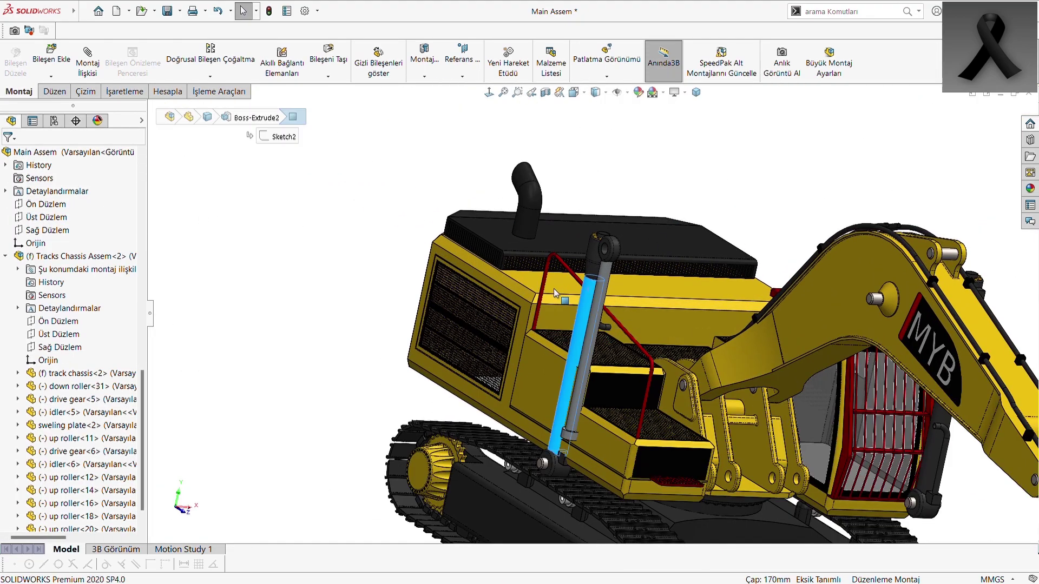
left_click_drag(585, 292, 357, 233)
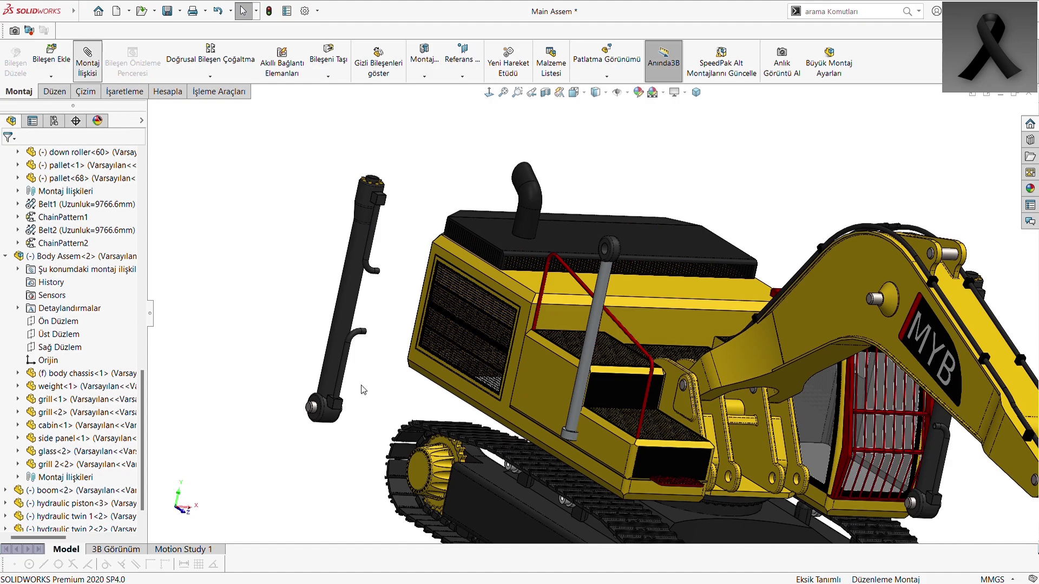
- Mate the first cylinder's lower end concentric with the body's boom lug hole
scroll(335, 425, "up", 2)
scroll(487, 351, "down", 3)
scroll(528, 331, "down", 3)
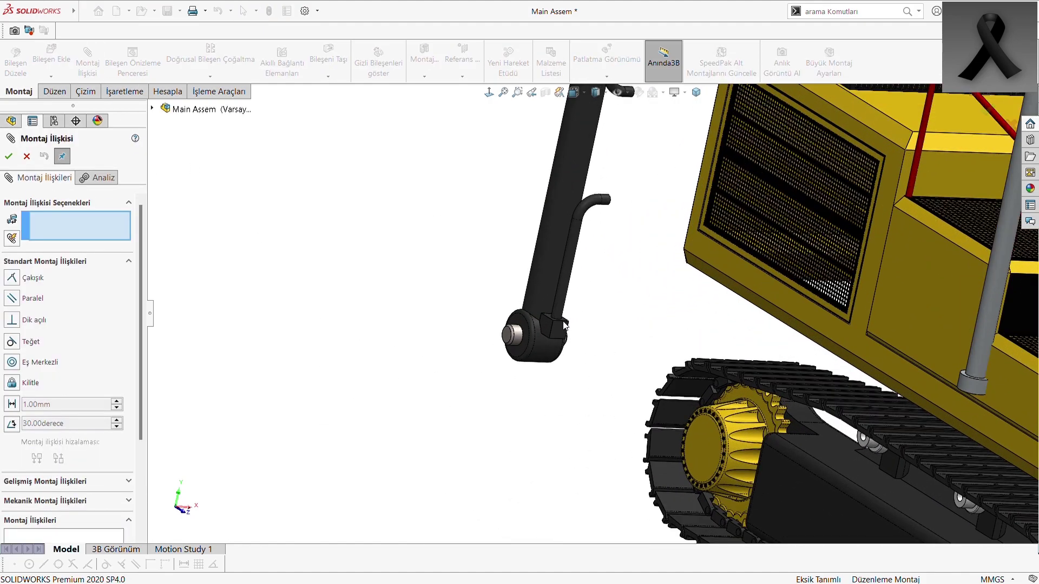
scroll(529, 331, "down", 2)
left_click(509, 334)
scroll(890, 364, "up", 3)
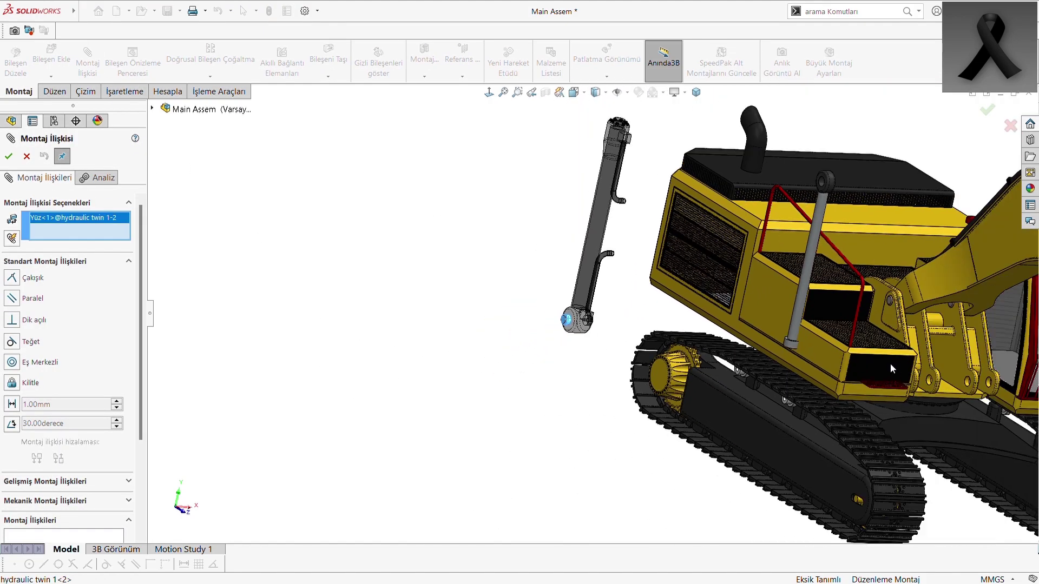
scroll(905, 374, "up", 1)
scroll(775, 344, "down", 4)
scroll(775, 344, "down", 3)
scroll(695, 353, "down", 3)
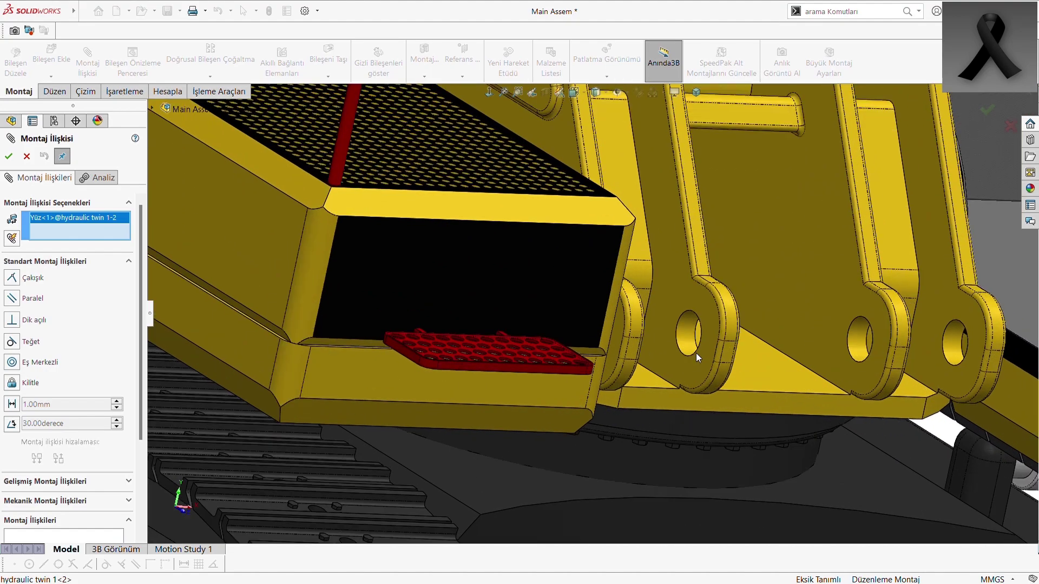
left_click(683, 326)
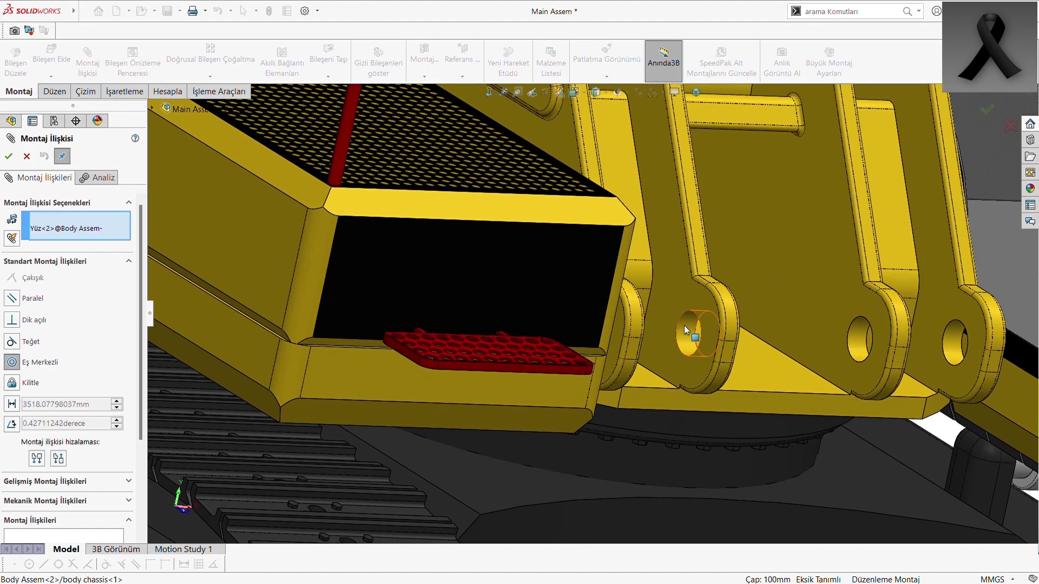
left_click(8, 157)
- Seat the first cylinder end flush against the lug's inner face with a coincident mate
scroll(667, 331, "up", 3)
scroll(653, 327, "down", 3)
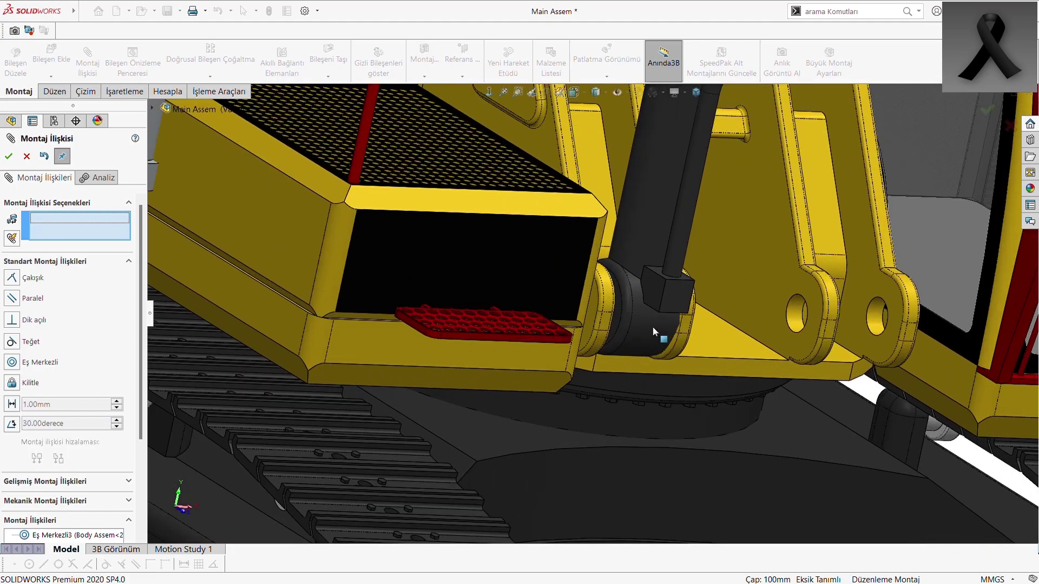
scroll(595, 300, "down", 4)
scroll(596, 300, "up", 2)
left_click(583, 297)
mouse_move(582, 297)
middle_mouse_down()
mouse_move(593, 310)
mouse_move(479, 329)
middle_mouse_up()
scroll(464, 329, "up", 2)
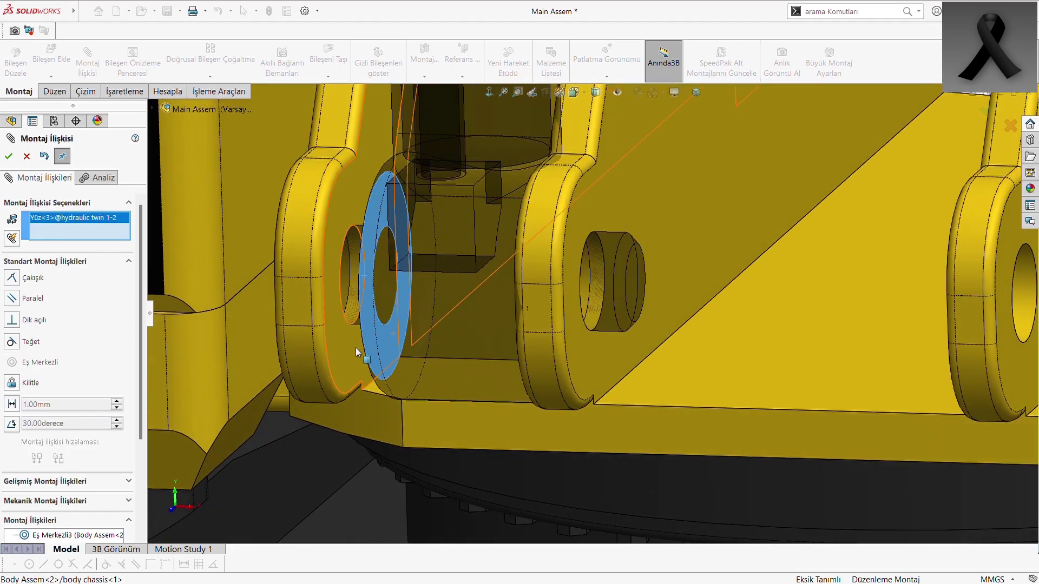
left_click(352, 348)
key("Return")
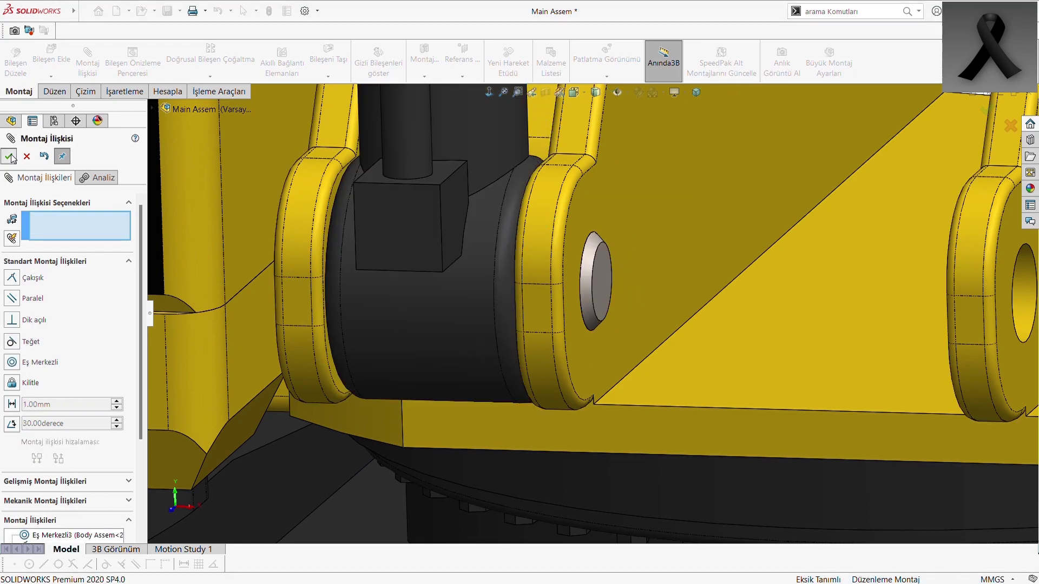
key("Return")
scroll(476, 254, "up", 3)
scroll(715, 307, "up", 2)
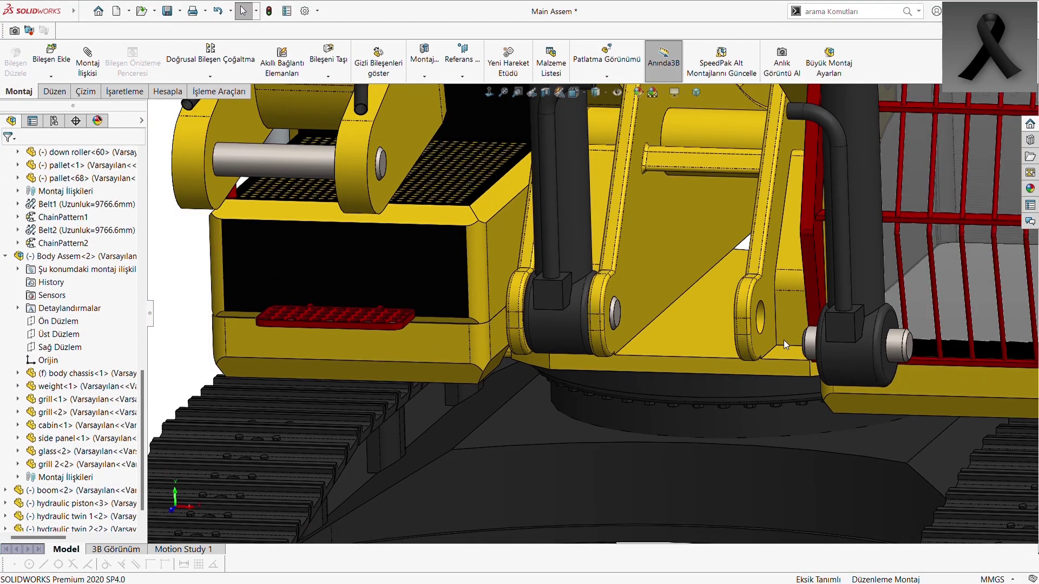
- Mate the second cylinder's pin concentric with the second lug hole
key("Return")
scroll(770, 333, "down", 2)
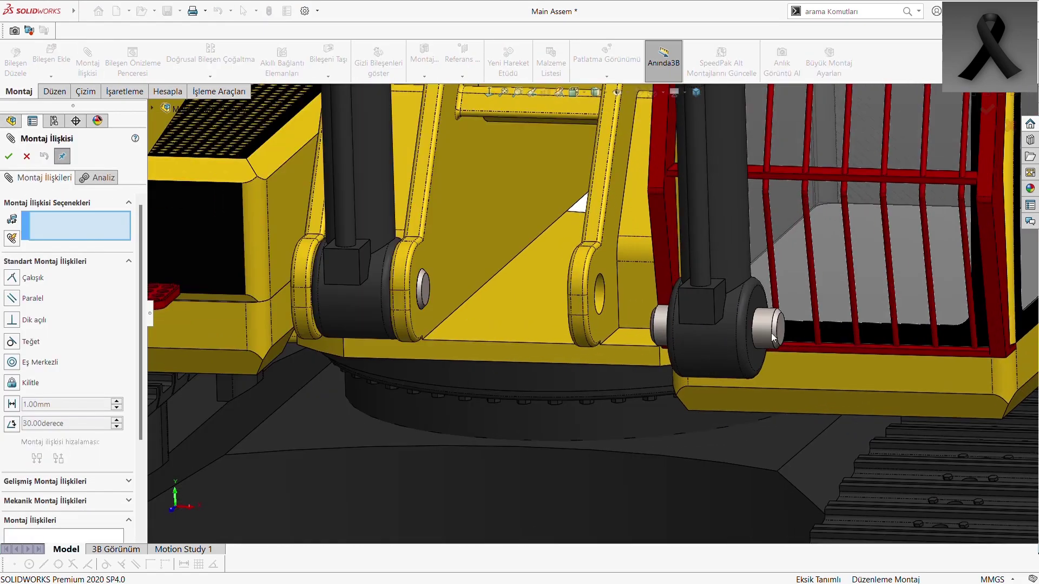
scroll(658, 323, "down", 2)
left_click(627, 318)
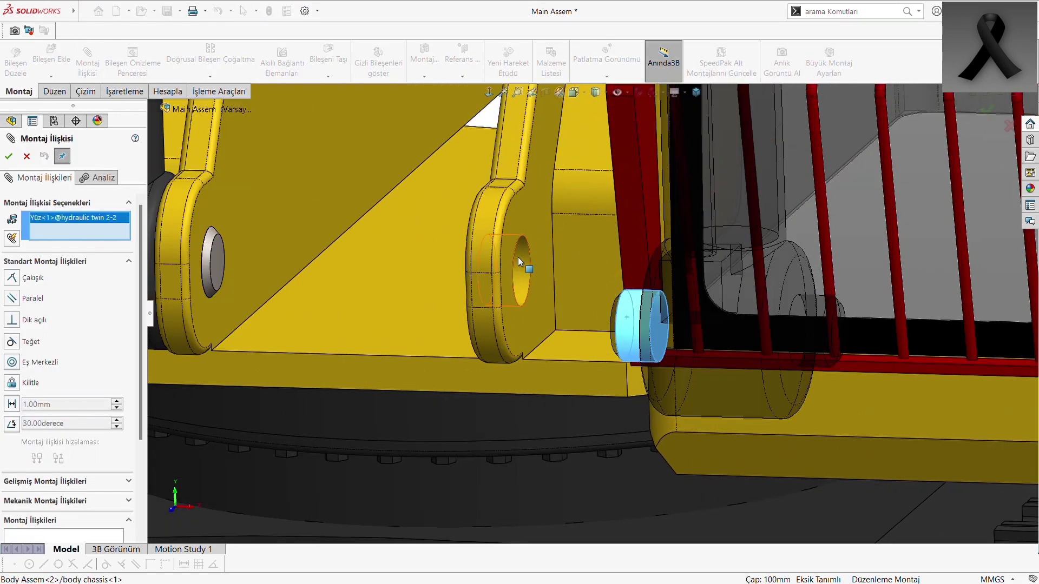
left_click(517, 257)
key("Return")
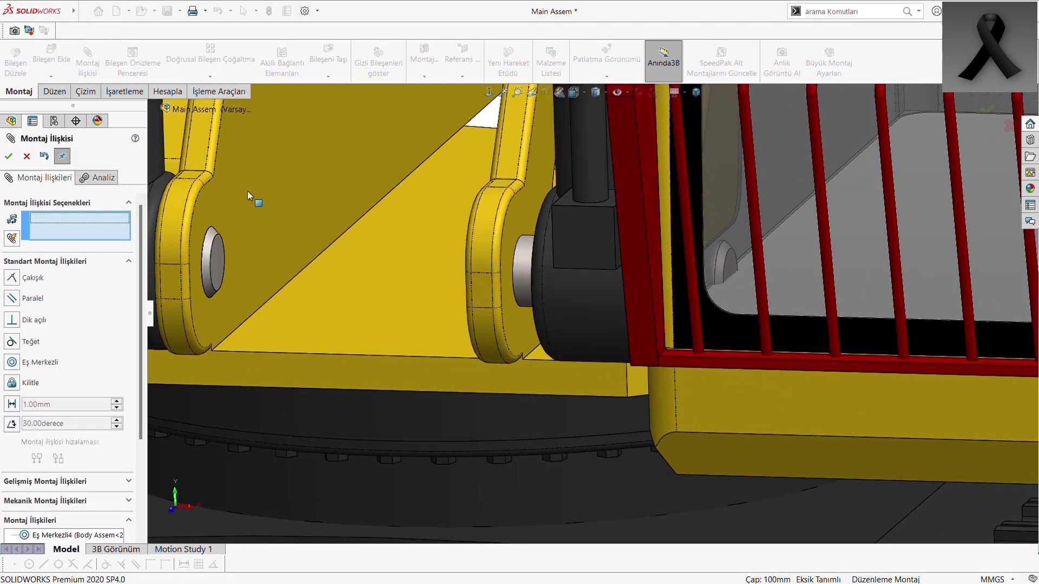
- Make the second cylinder end coincident with the lug's flat inner face
scroll(515, 248, "up", 3)
scroll(567, 272, "down", 4)
left_click(602, 275)
scroll(602, 275, "down", 2)
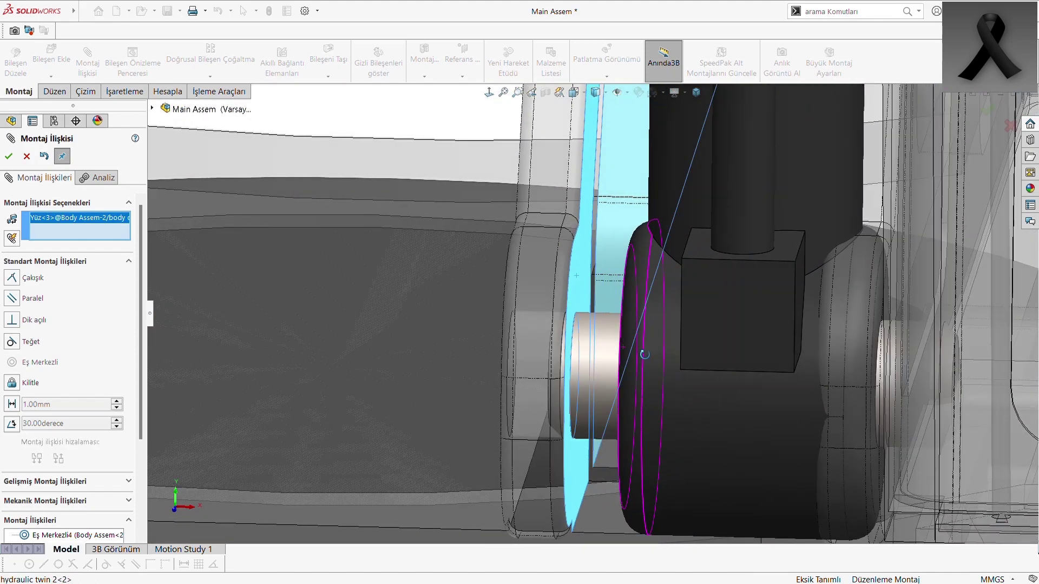
scroll(645, 354, "up", 2)
left_click(609, 303)
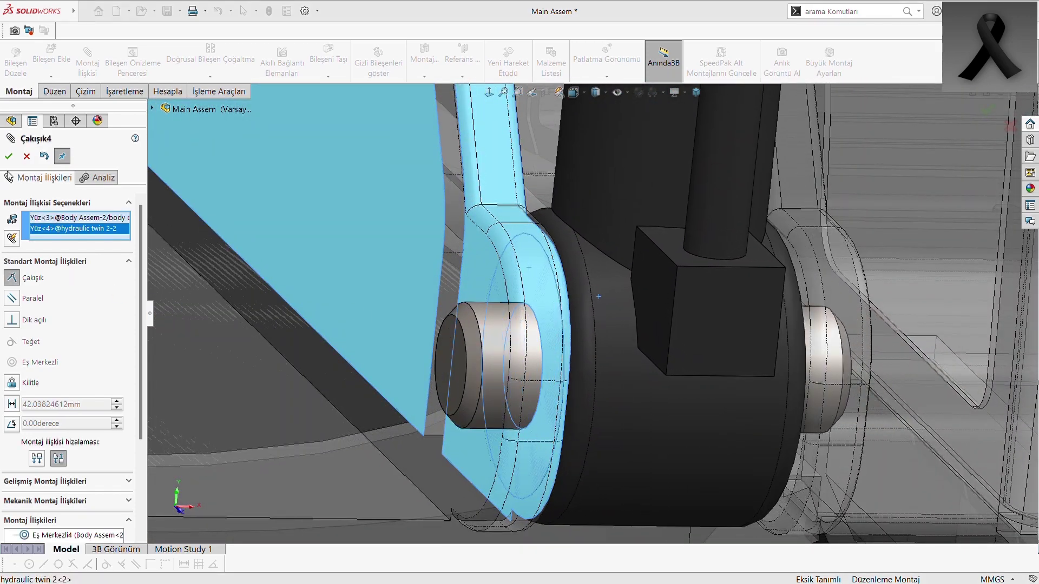
left_click(8, 156)
scroll(411, 264, "up", 3)
scroll(417, 265, "up", 2)
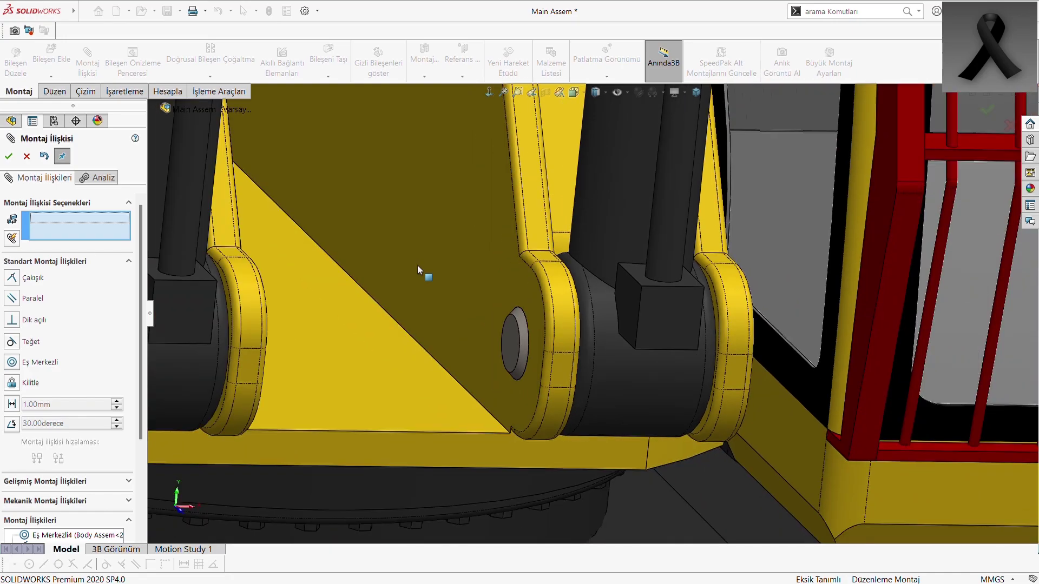
scroll(417, 265, "up", 3)
scroll(444, 219, "up", 3)
scroll(477, 147, "up", 2)
scroll(544, 288, "down", 3)
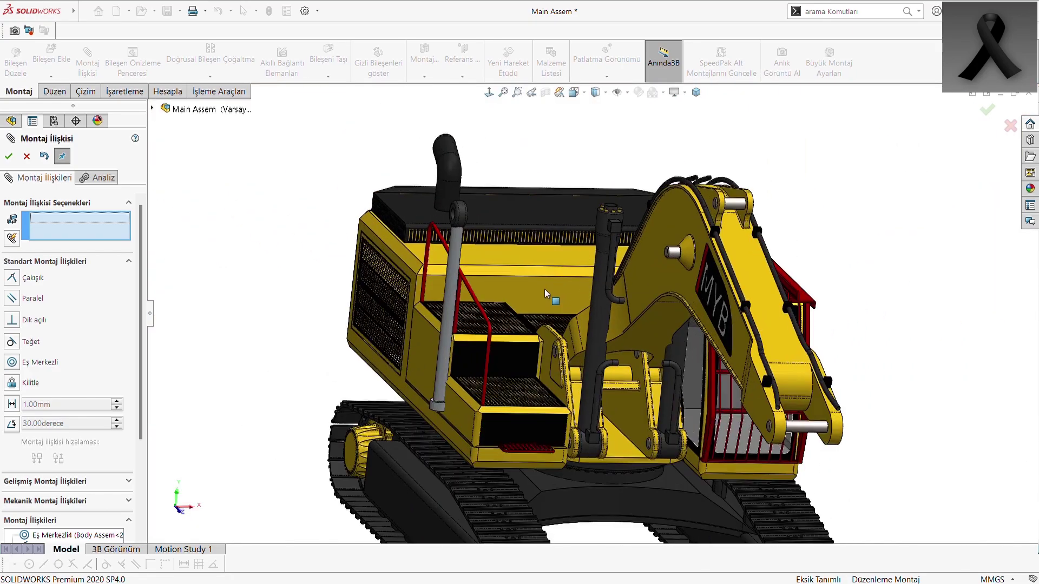
scroll(544, 289, "down", 1)
left_click(441, 311)
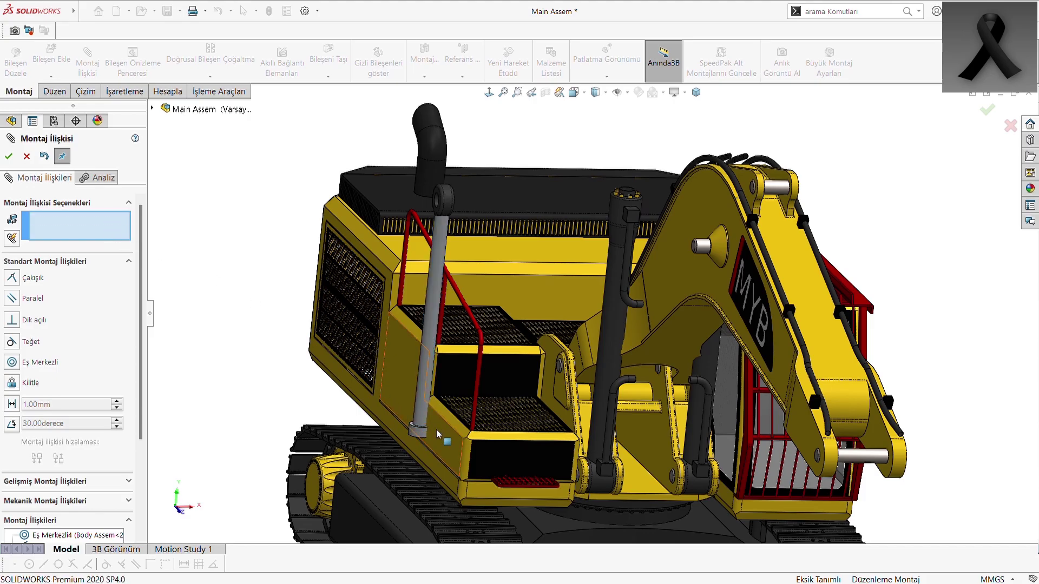
- Mate the hydraulic piston rod concentric inside the twin cylinder 1 barrel
scroll(435, 429, "up", 3)
scroll(615, 316, "down", 5)
scroll(456, 397, "down", 2)
left_click(456, 398)
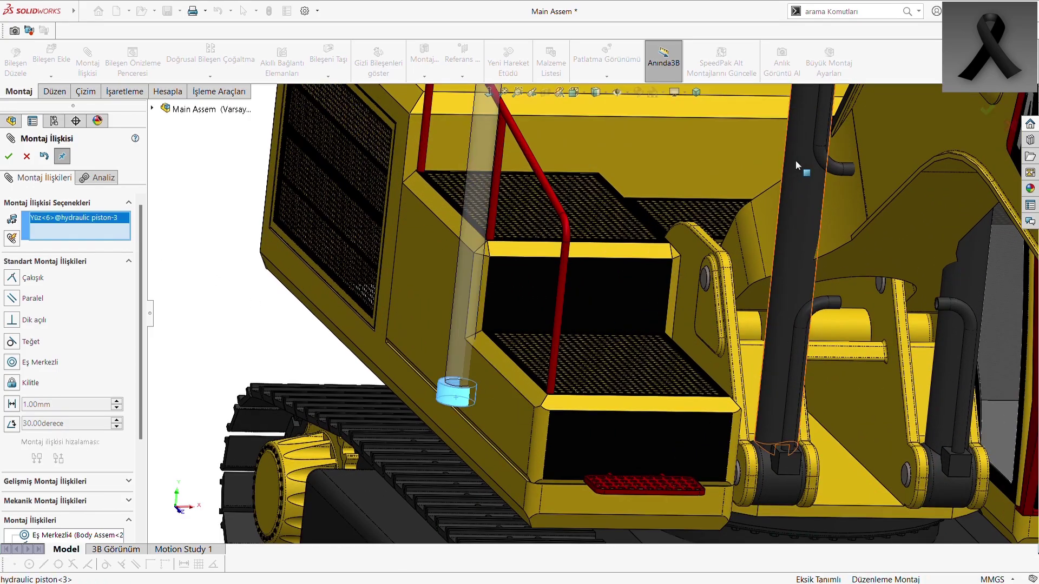
scroll(867, 171, "up", 3)
scroll(599, 439, "down", 5)
scroll(598, 438, "down", 3)
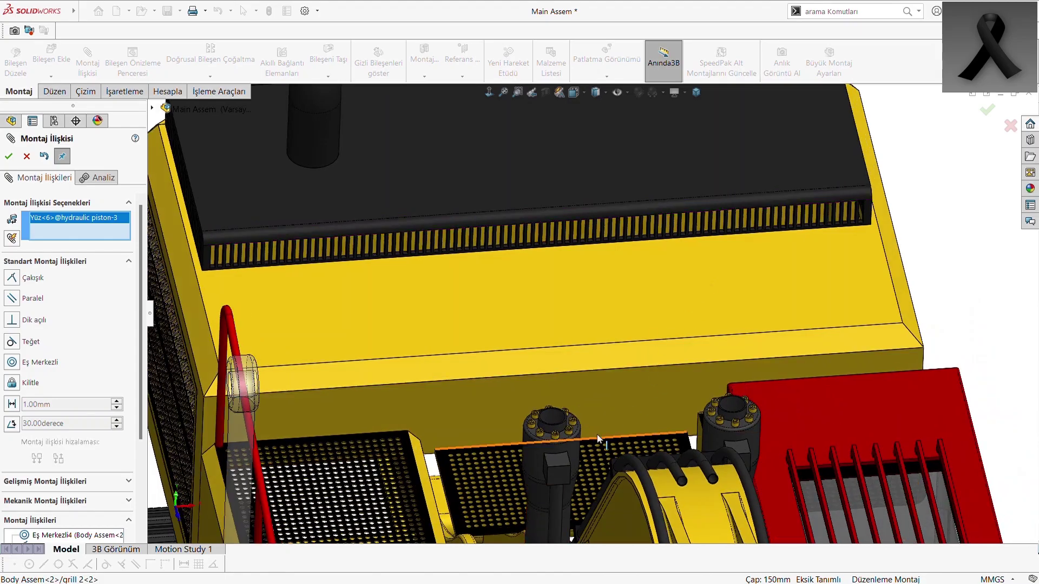
middle_click_drag(598, 438, 567, 380)
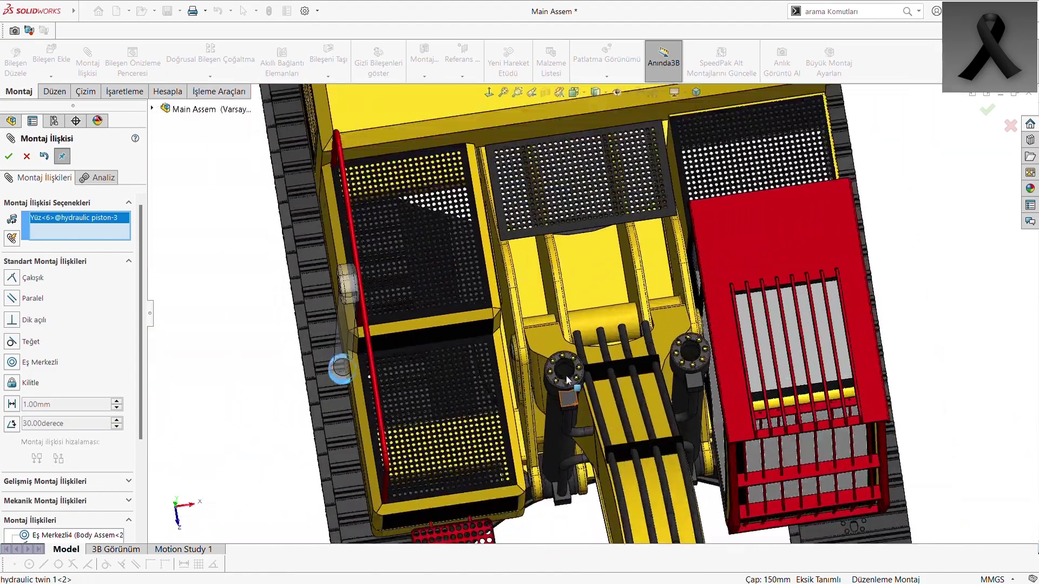
scroll(567, 380, "down", 3)
scroll(580, 352, "down", 3)
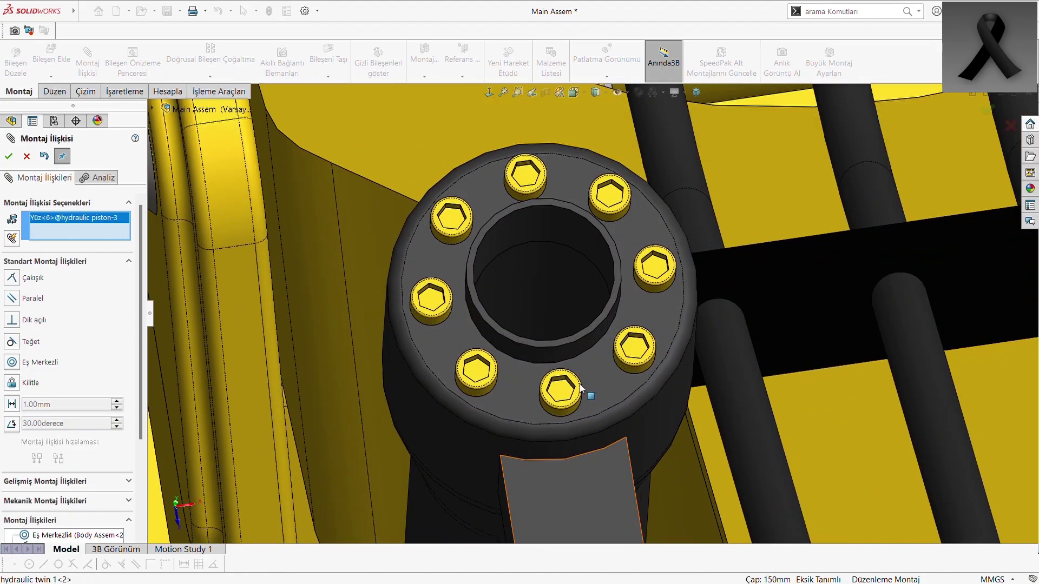
left_click(546, 295)
scroll(546, 295, "up", 3)
scroll(546, 295, "up", 2)
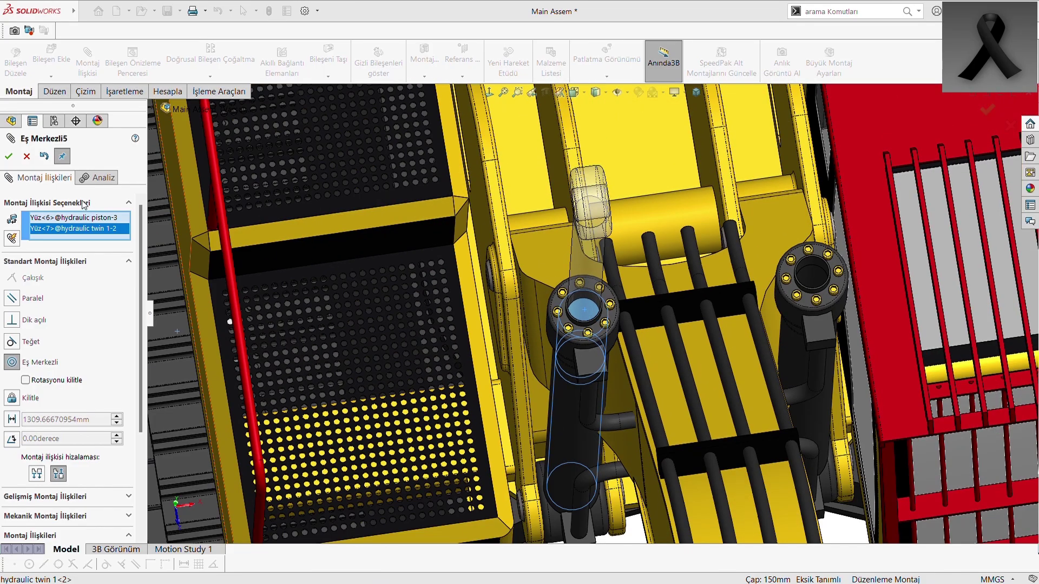
left_click(10, 158)
- Pin the piston rod's top end concentric to the boom's mounting hole
middle_click_drag(226, 166, 845, 316)
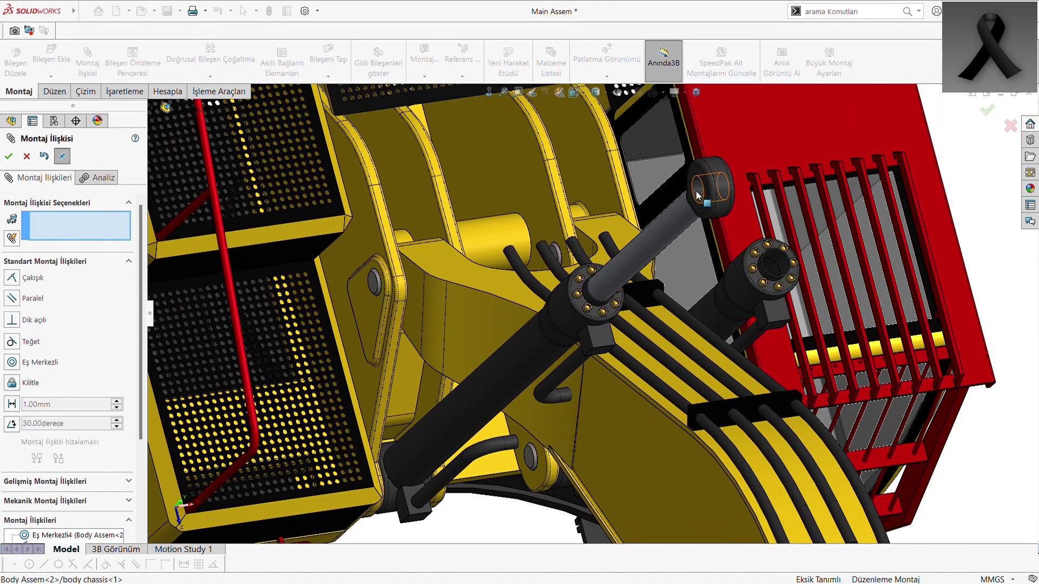
left_click(698, 196)
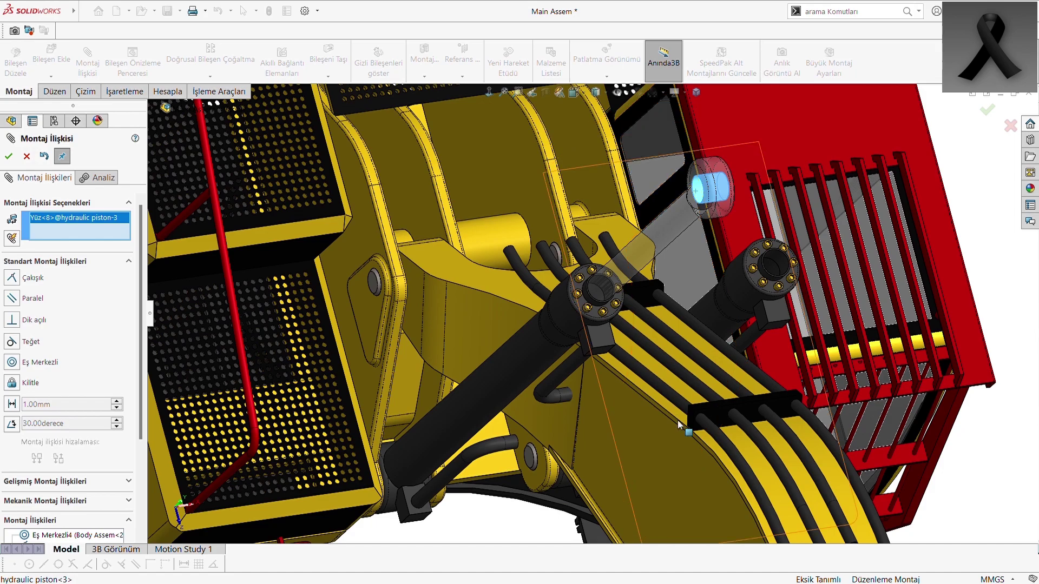
scroll(677, 420, "down", 3)
scroll(674, 434, "up", 3)
scroll(676, 488, "down", 1)
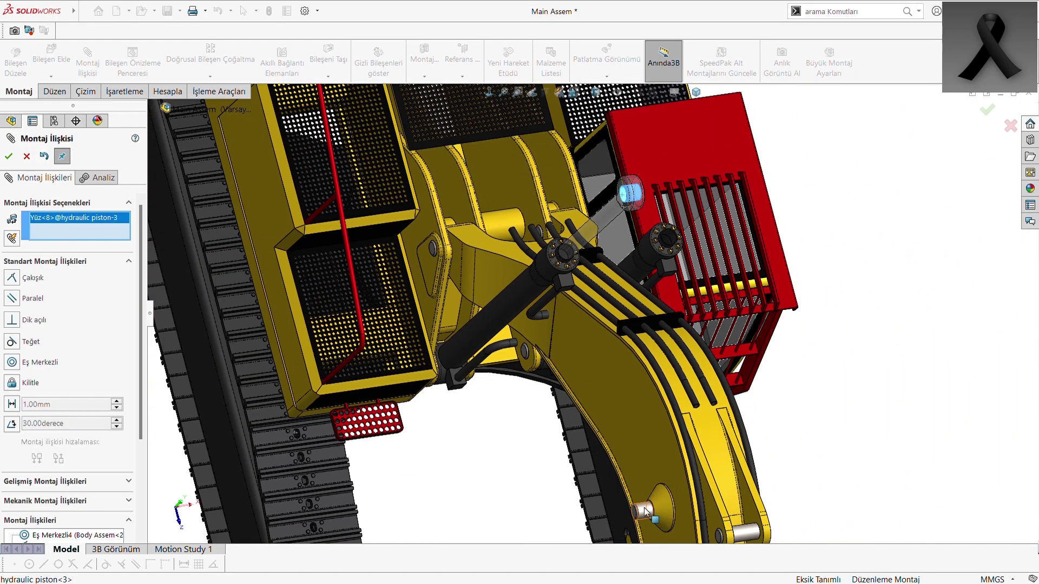
left_click(645, 511)
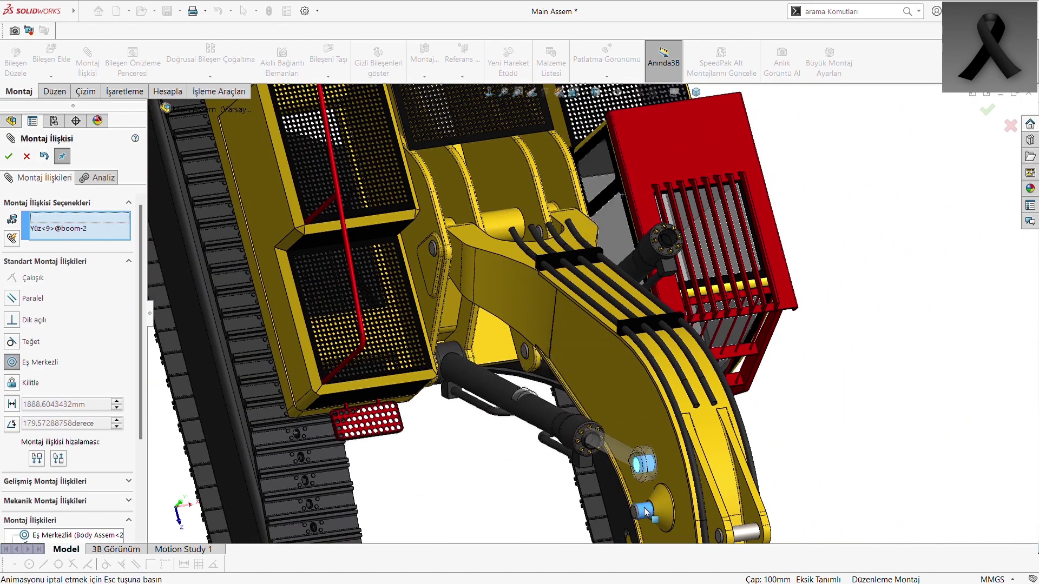
left_click(6, 157)
left_click(8, 157)
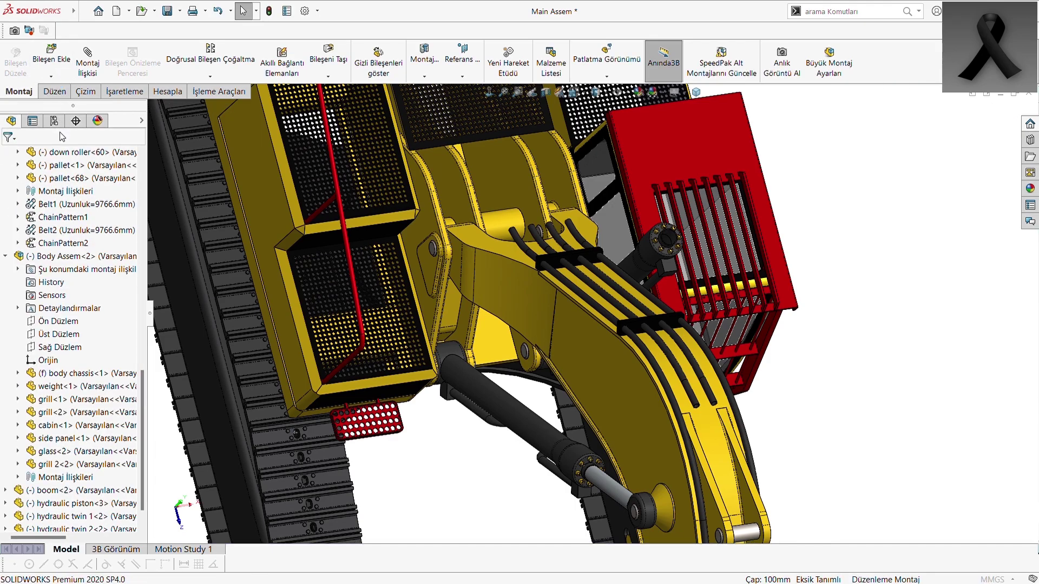
- Copy hydraulic piston<3> with mates, mapping Eş Merkezli5 to the hydraulic twin 2-2 flange face
left_click(606, 483)
left_click(139, 156)
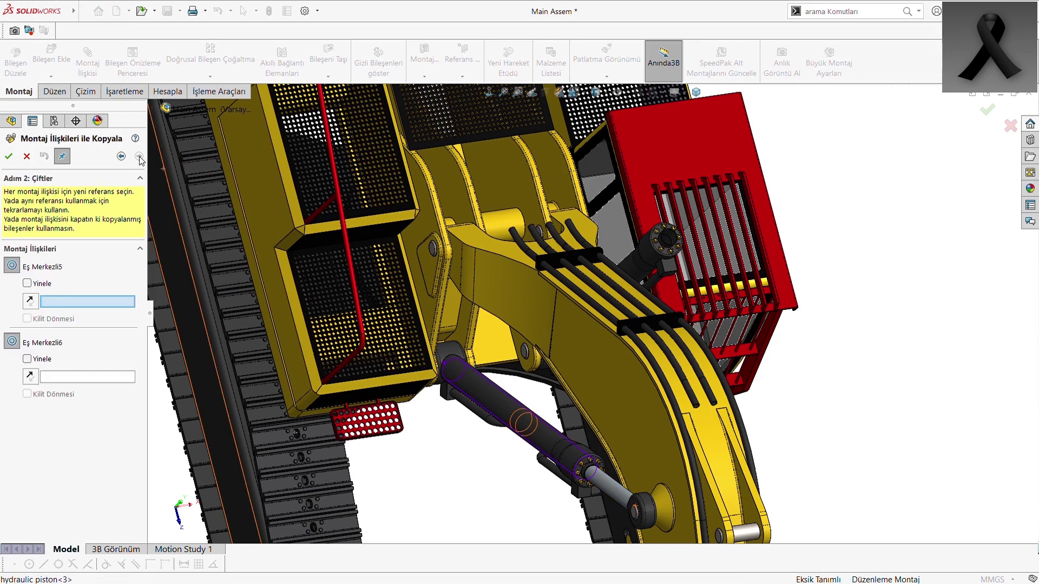
scroll(676, 273, "down", 5)
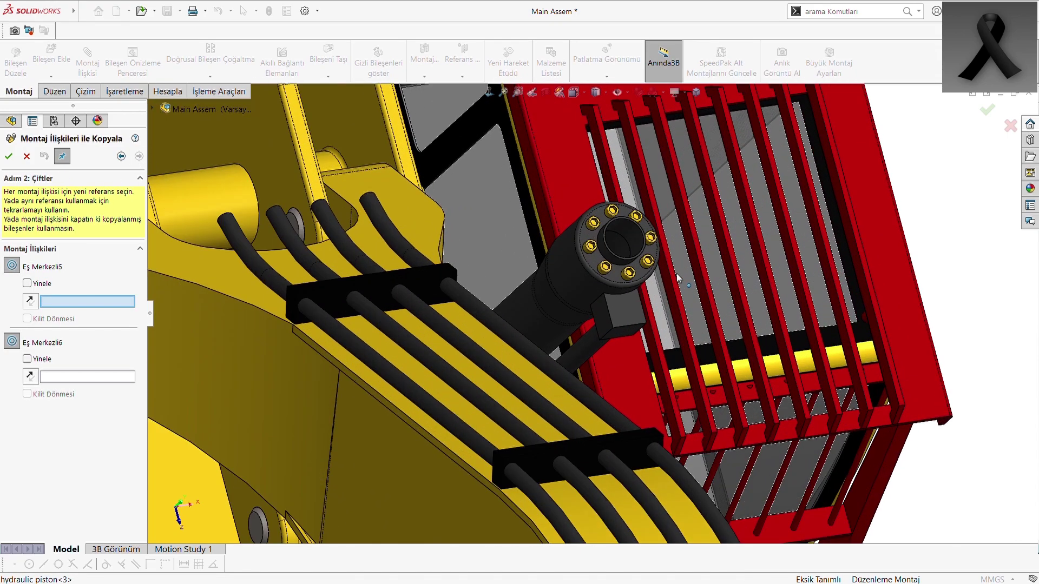
scroll(647, 289, "down", 5)
middle_click_drag(647, 289, 381, 346, "ctrl")
left_click(354, 332)
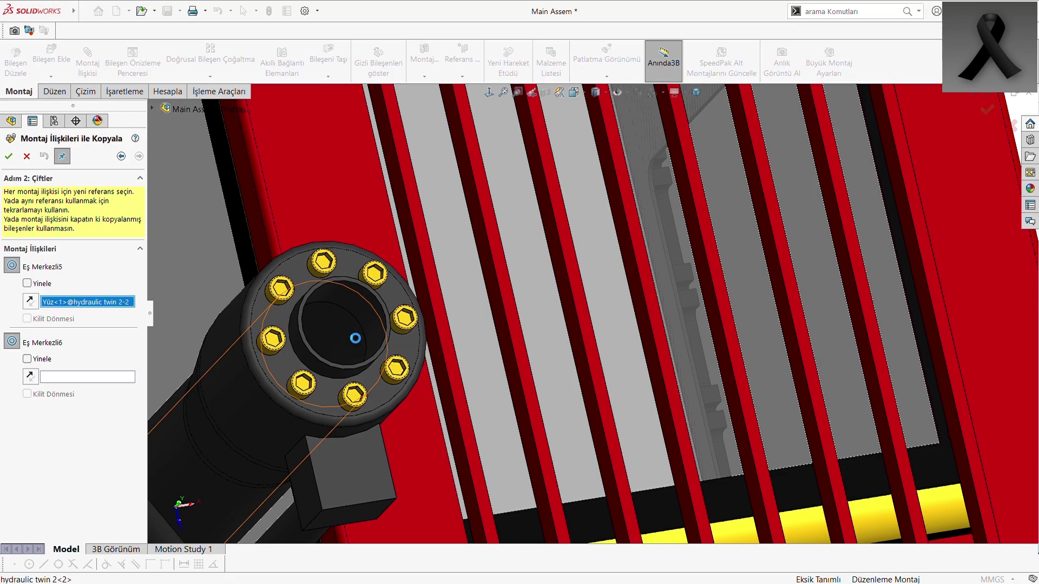
- Map Eş Merkezli6 to the boom-2 pin face, flip the copy's alignment, and accept
scroll(405, 457, "up", 10)
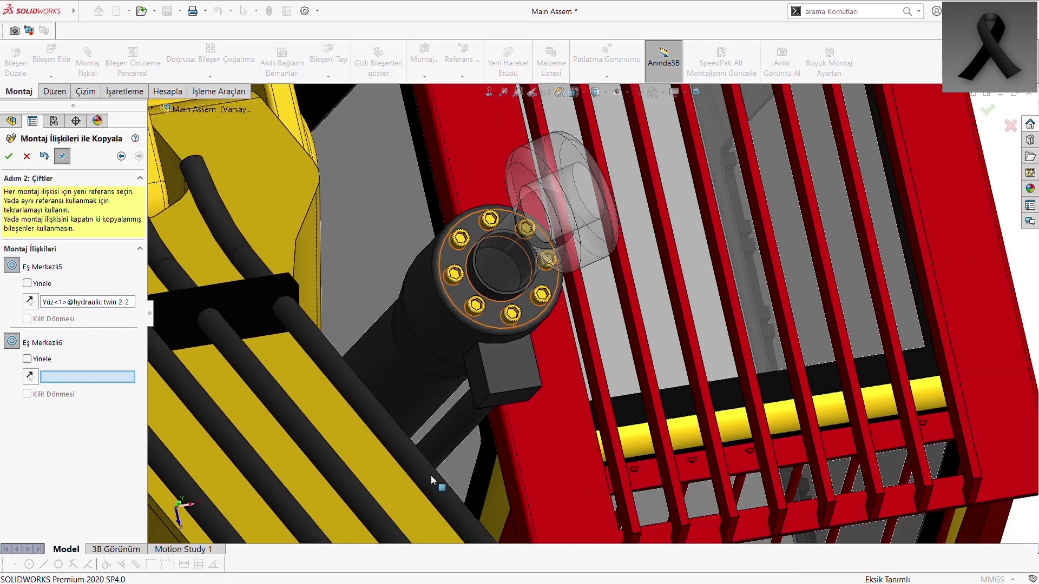
mouse_move(431, 475)
middle_mouse_down()
mouse_move(570, 460)
mouse_move(643, 495)
mouse_move(717, 410)
mouse_move(572, 381)
mouse_move(573, 318)
middle_mouse_up()
scroll(643, 499, "up", 2)
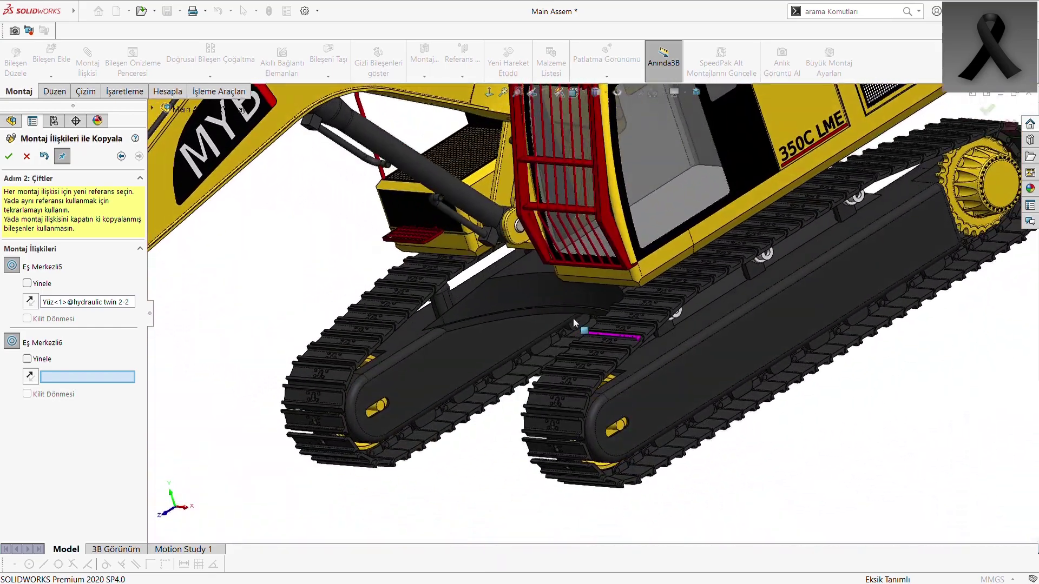
scroll(460, 255, "up", 5)
scroll(412, 233, "down", 3)
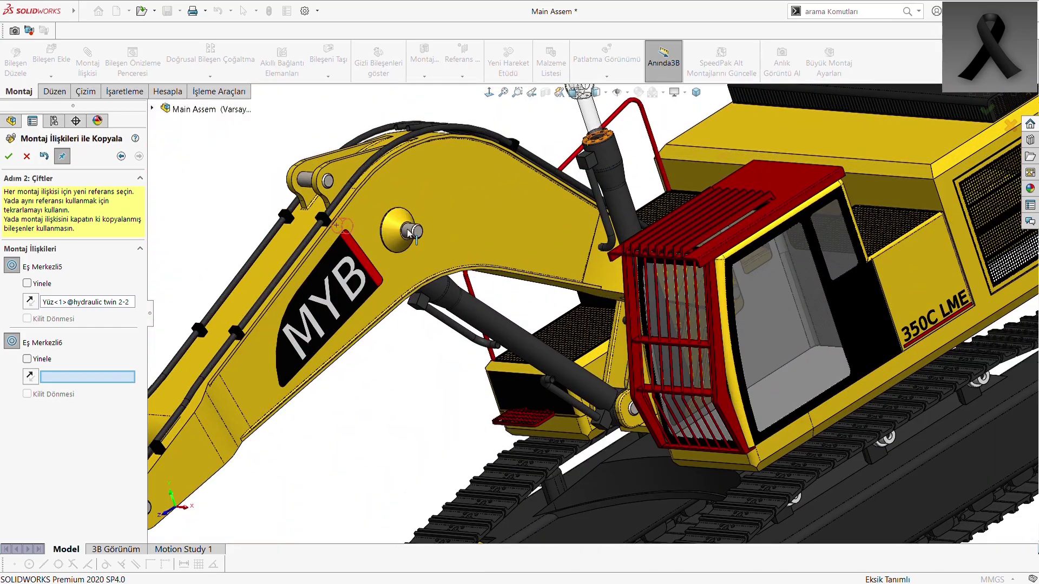
left_click(412, 232)
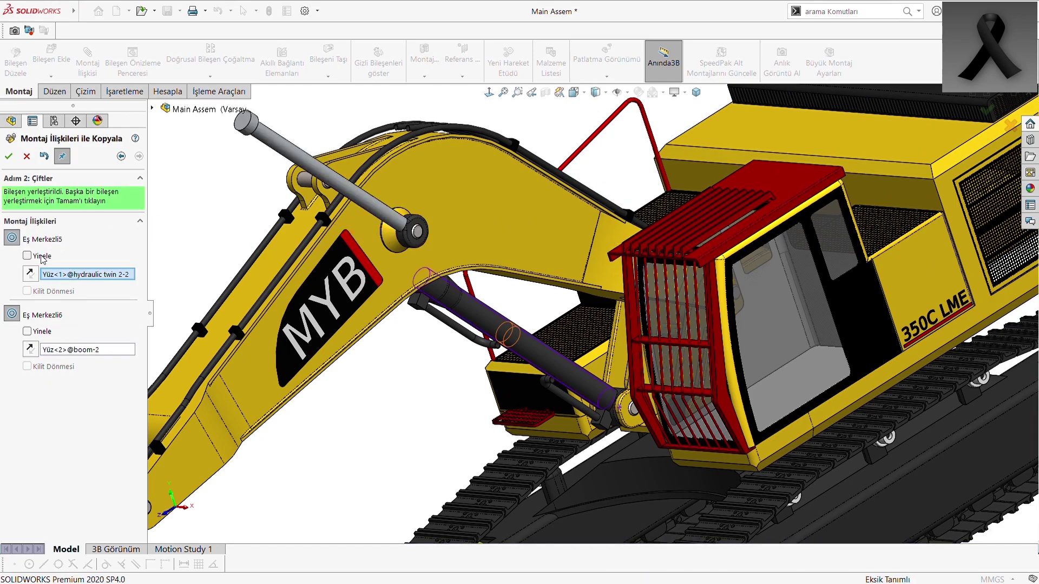
left_click(32, 276)
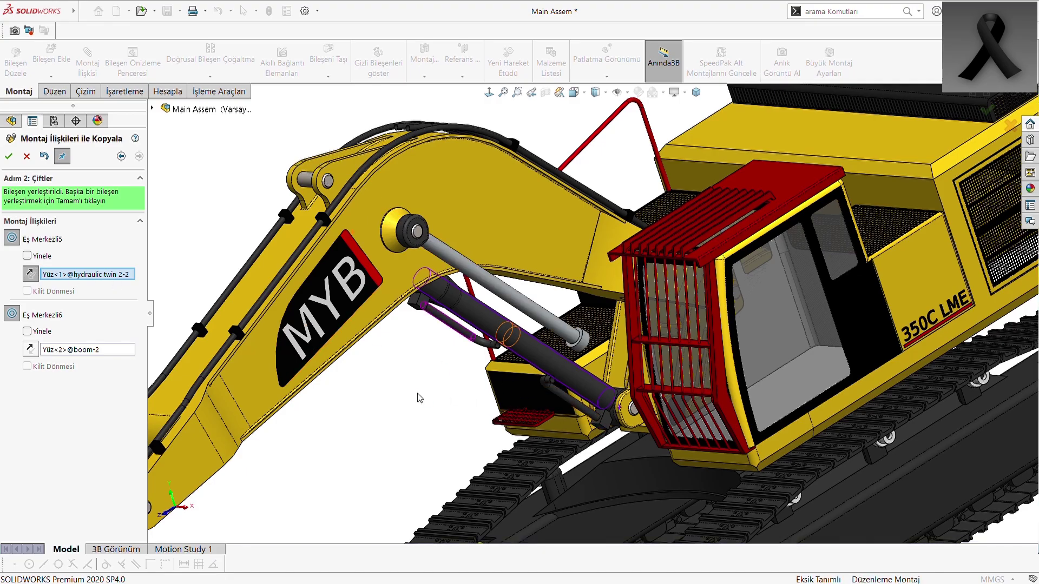
middle_click_drag(417, 398, 478, 419)
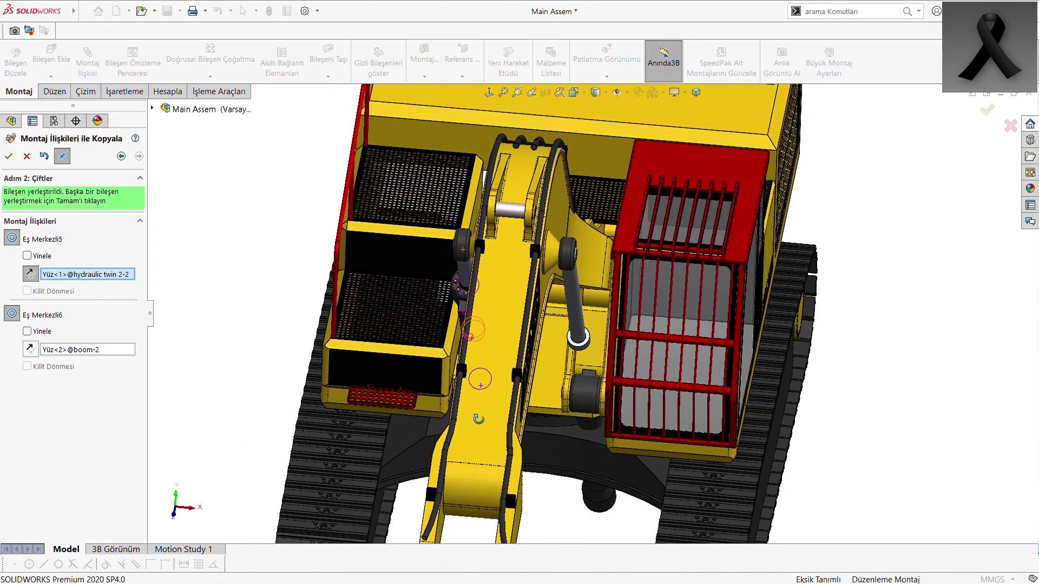
left_click(31, 274)
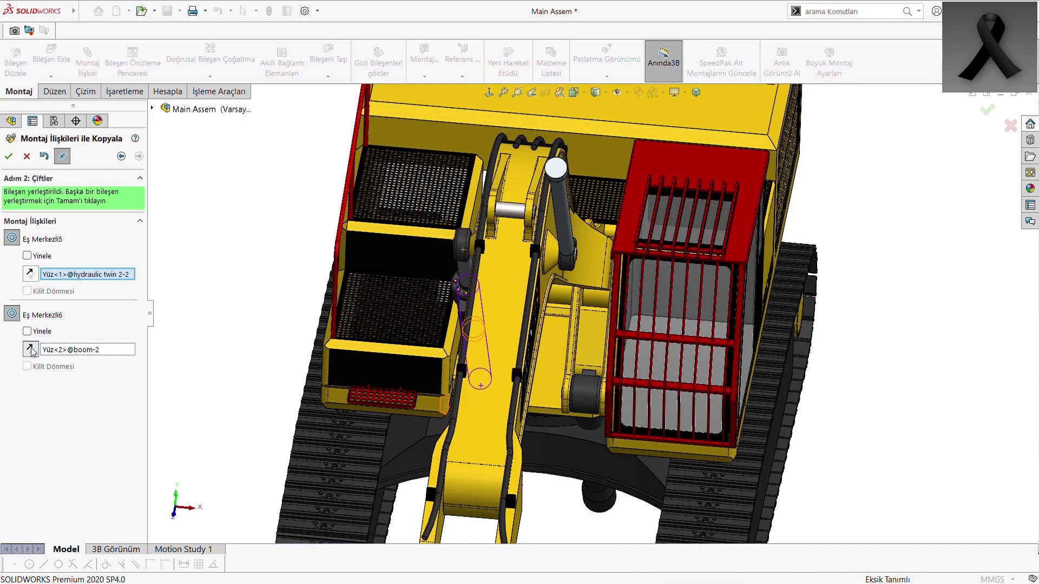
left_click(31, 275)
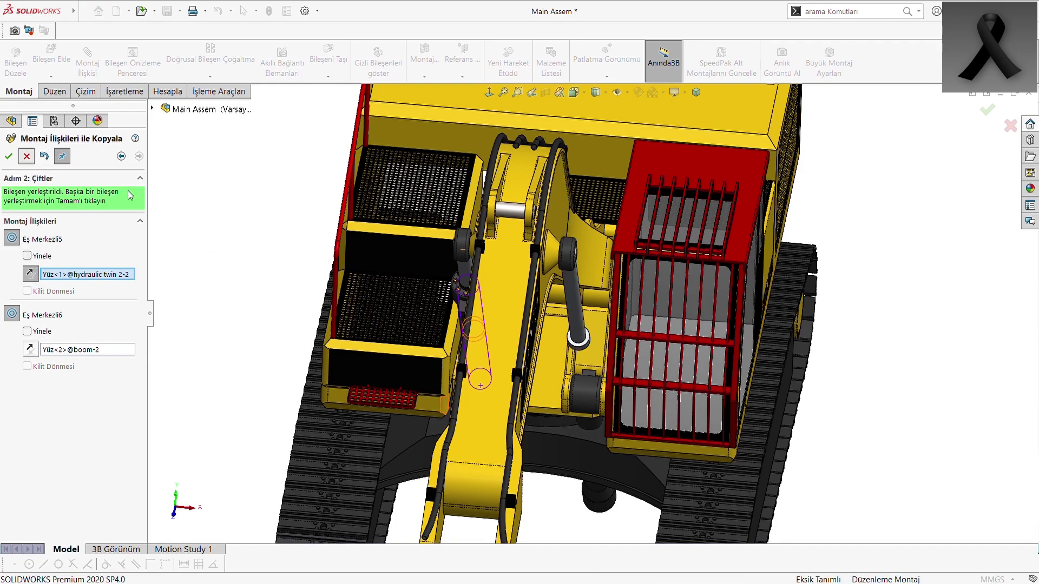
left_click(8, 156)
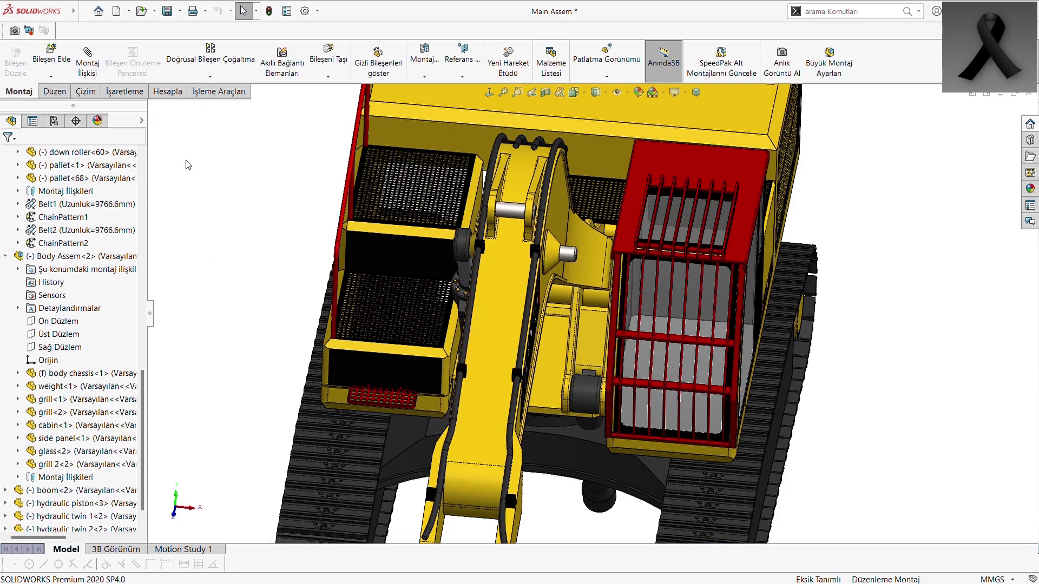
- Insert a new hydraulic piston part and place it upright beside the boom
left_click(51, 56)
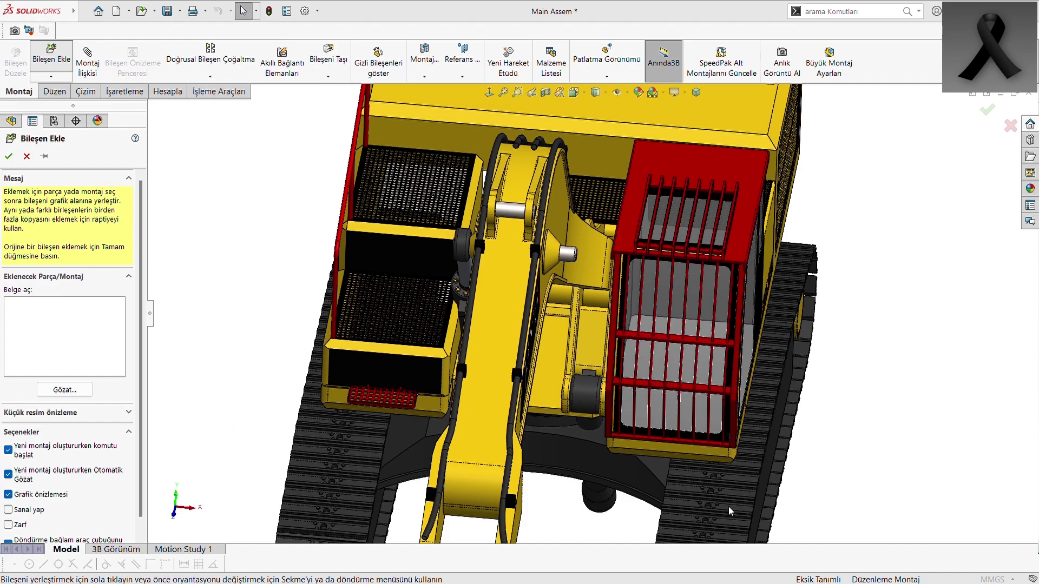
left_click(573, 268)
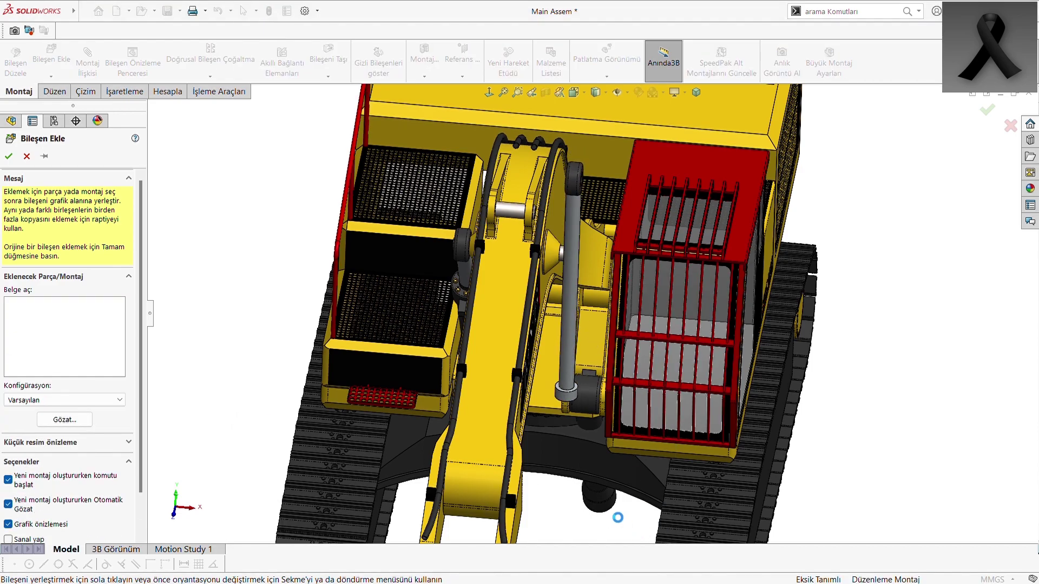
key("ctrl+7")
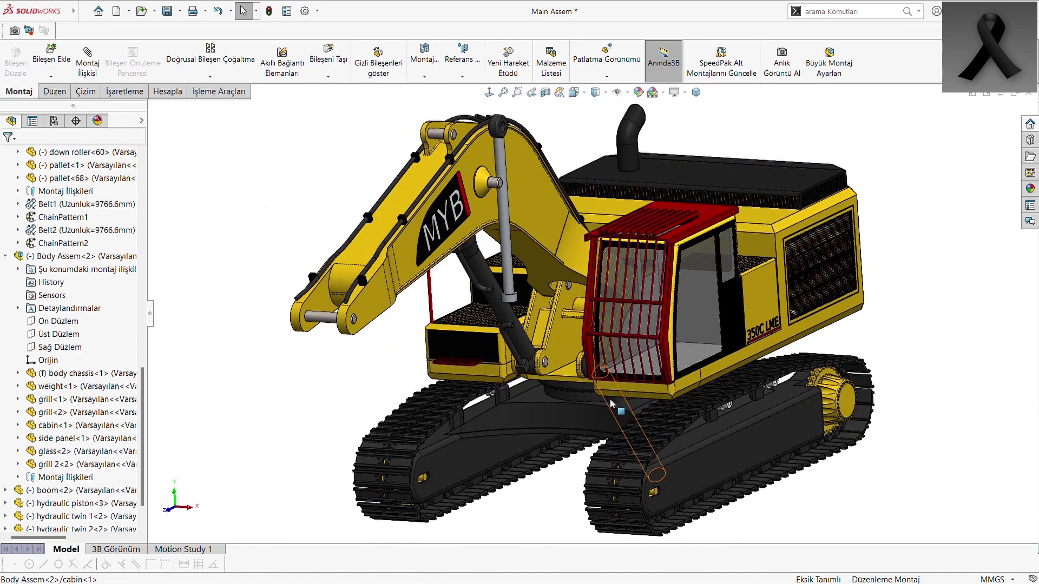
left_click(610, 398)
mouse_move(610, 399)
left_mouse_down()
mouse_move(523, 284)
mouse_move(537, 226)
left_mouse_up()
key("Escape")
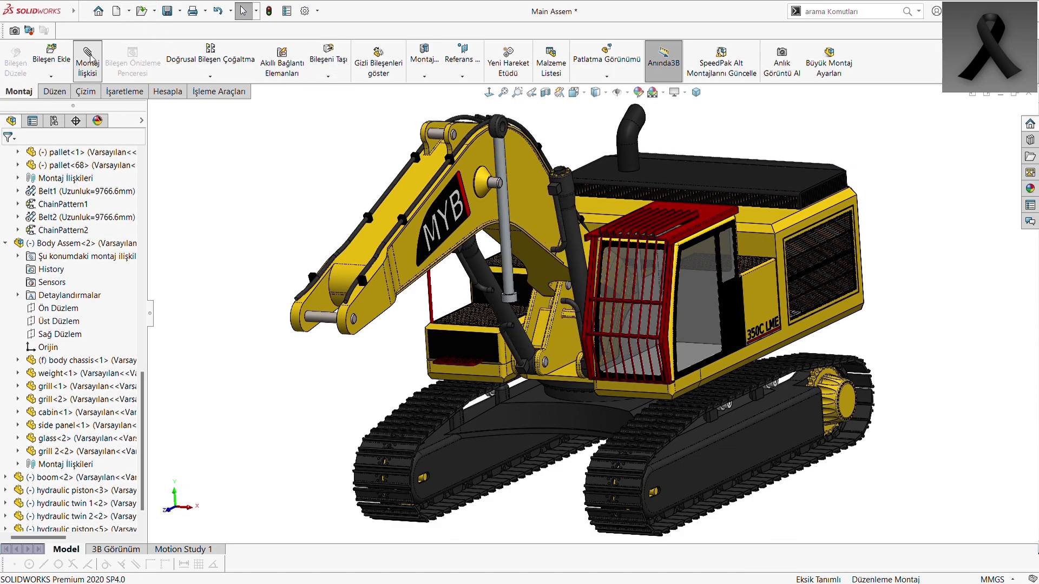
- Mate the piston's end face concentric to the hydraulic twin 2 cylinder bore
scroll(563, 281, "down", 2)
scroll(572, 364, "down", 3)
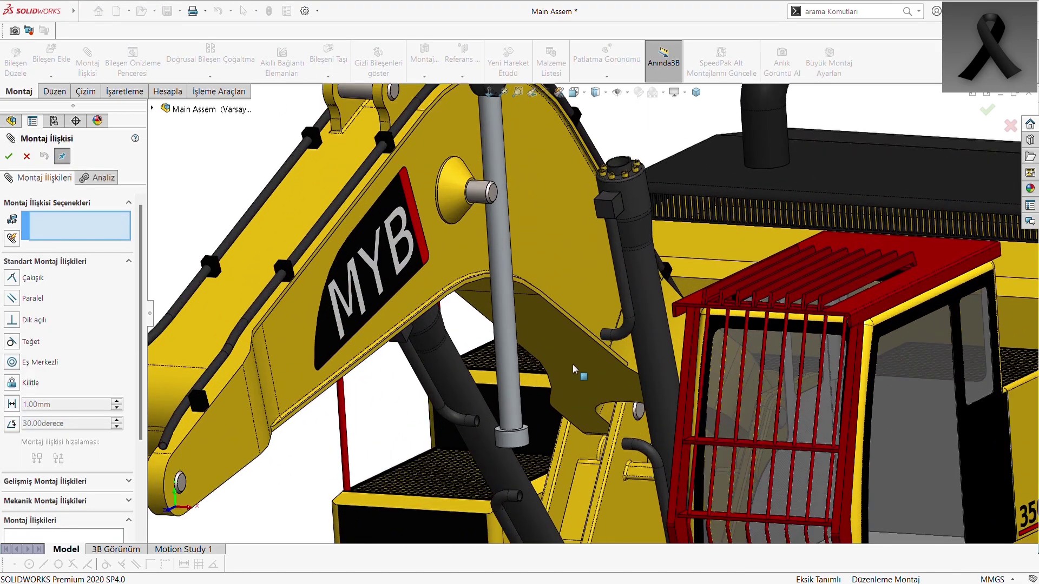
left_click(526, 438)
scroll(533, 428, "up", 3)
scroll(541, 390, "up", 2)
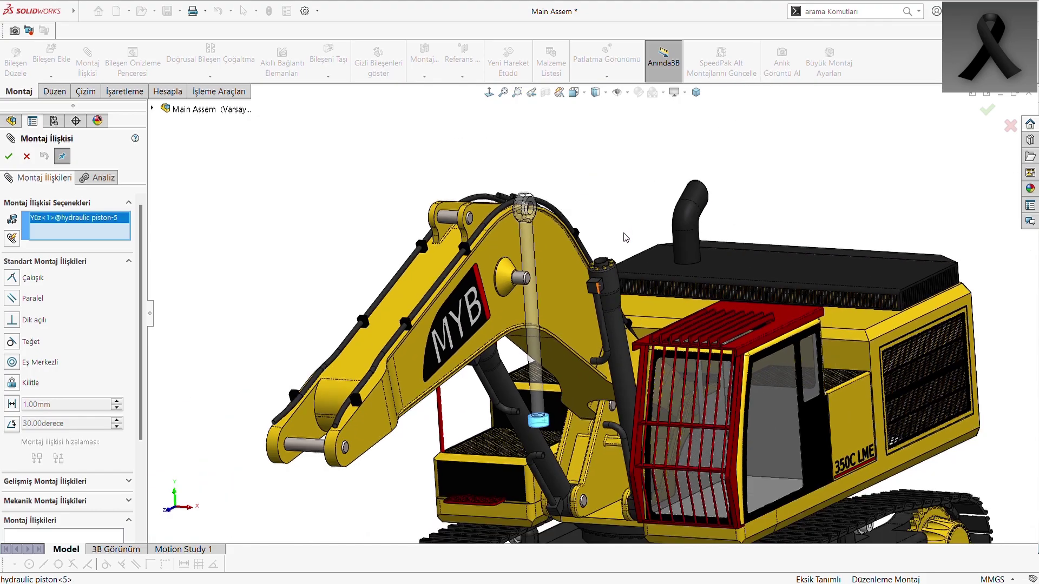
scroll(597, 240, "down", 5)
scroll(595, 240, "down", 2)
scroll(573, 238, "down", 2)
scroll(562, 238, "down", 2)
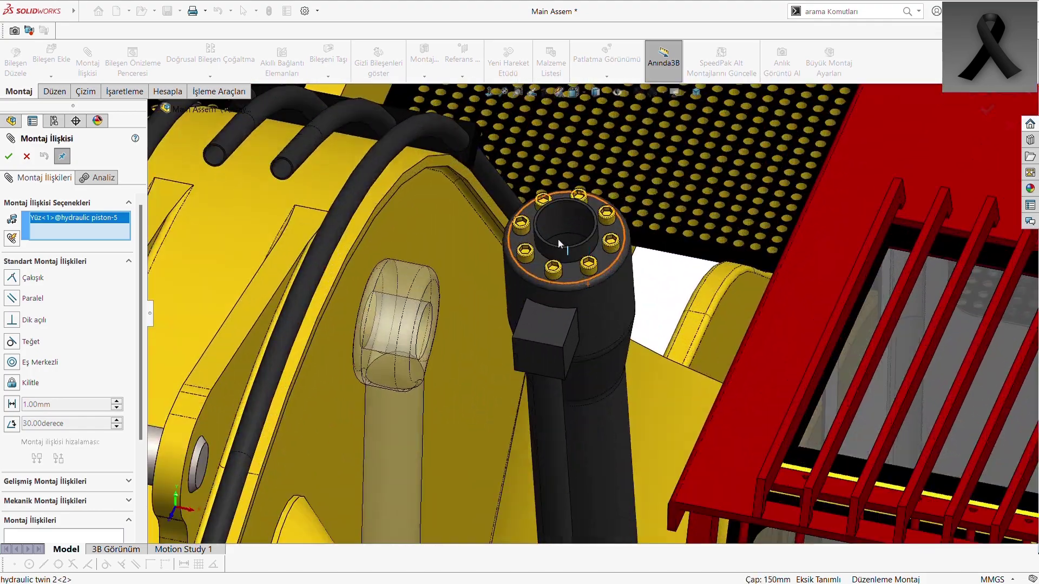
scroll(557, 241, "down", 2)
scroll(575, 261, "down", 1)
left_click(579, 243)
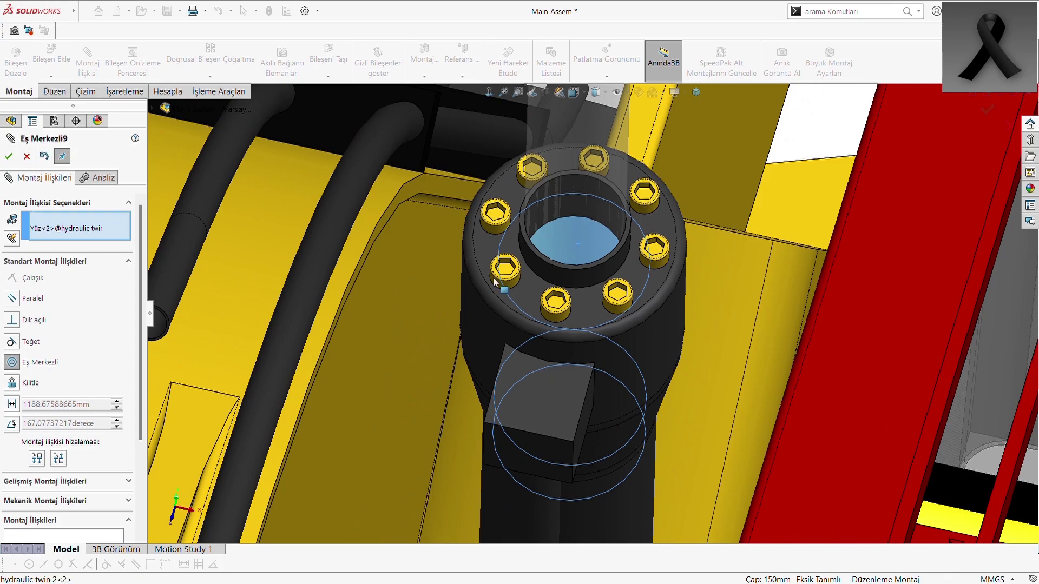
left_click(8, 156)
- Mate the piston's eye concentric to the boom pin and close the mate settings
scroll(572, 206, "up", 6)
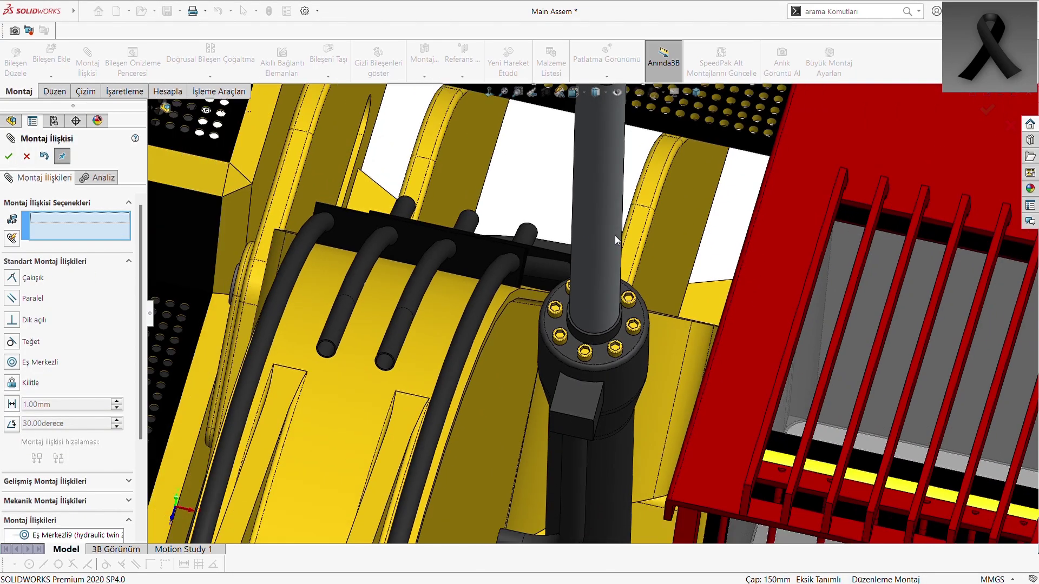
scroll(614, 235, "up", 2)
scroll(624, 239, "up", 4)
scroll(457, 120, "down", 2)
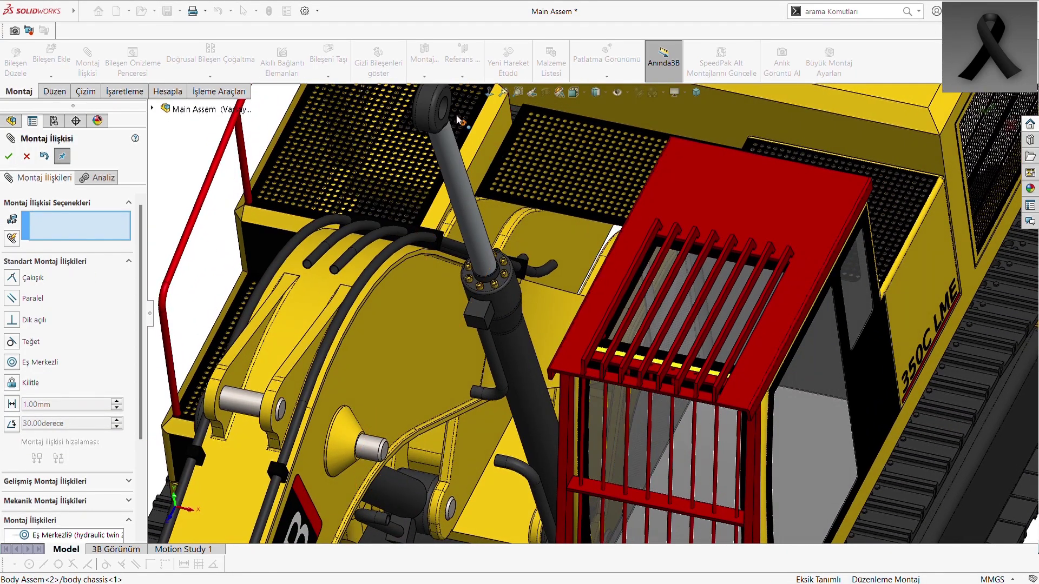
left_click(443, 112)
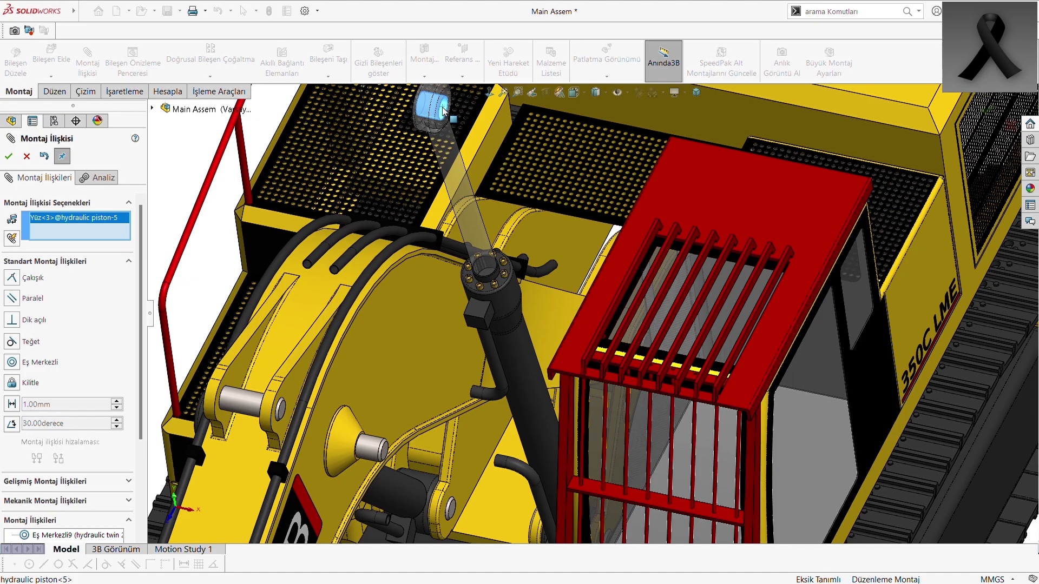
left_click(375, 452)
left_click(9, 156)
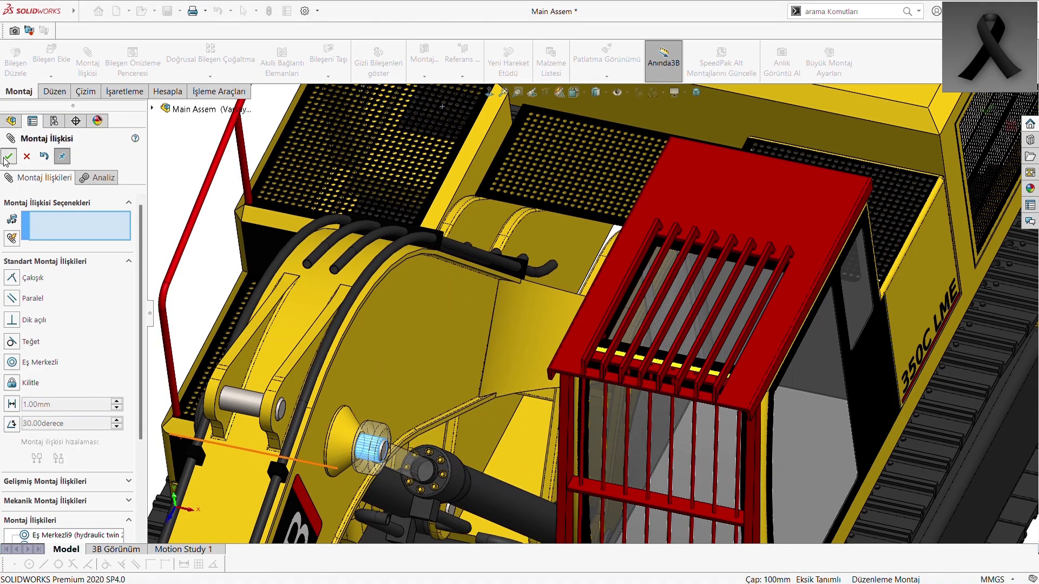
left_click(8, 157)
scroll(582, 379, "down", 2)
- From a side view, drag the boom and arm up into a raised pose
scroll(580, 274, "up", 5)
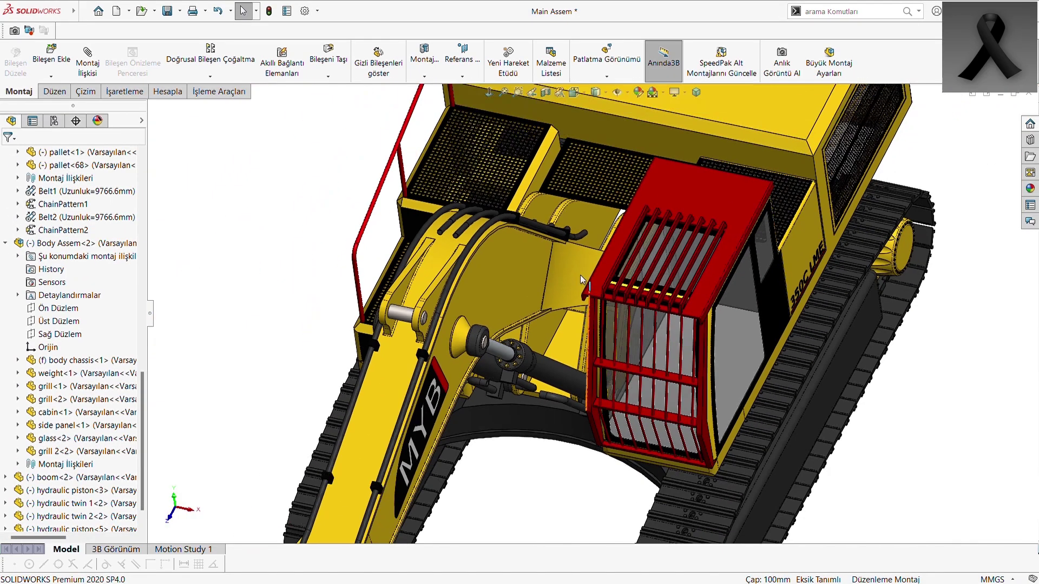
scroll(580, 275, "up", 2)
left_click(695, 92)
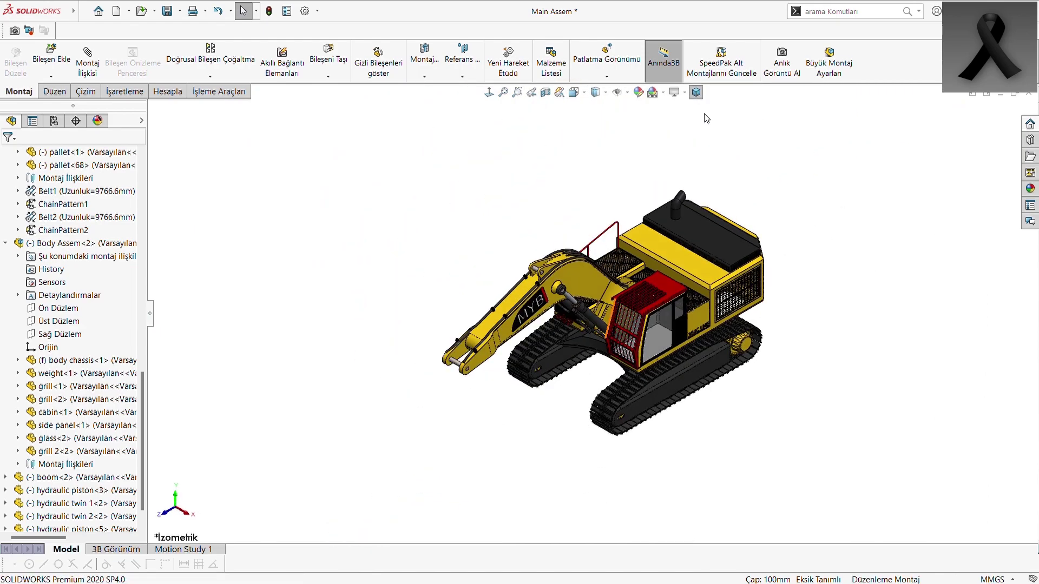
scroll(698, 318, "down", 2)
scroll(676, 322, "down", 3)
middle_click_drag(649, 328, 620, 306)
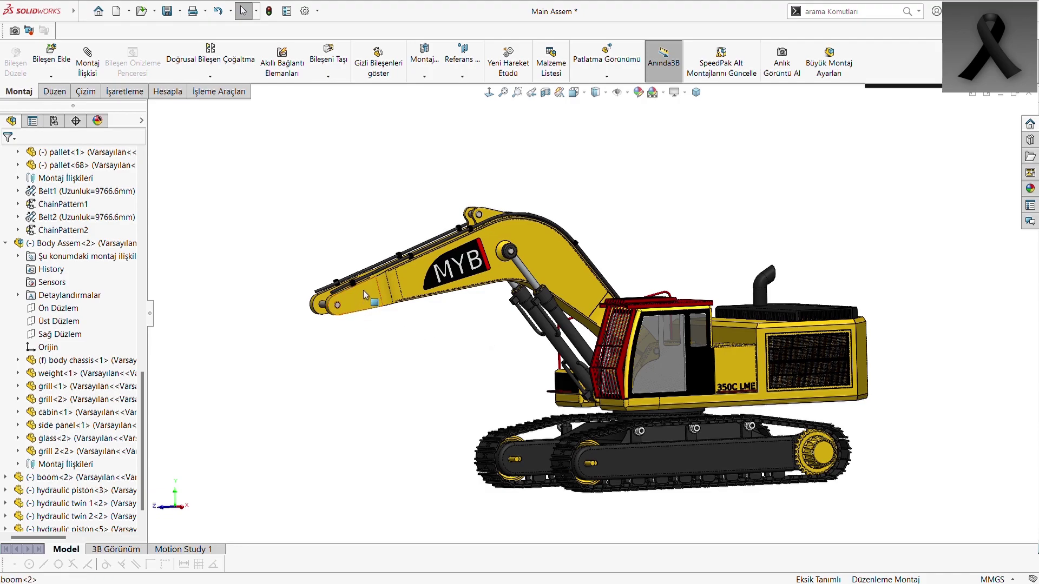
mouse_move(363, 290)
left_mouse_down()
mouse_move(377, 247)
mouse_move(440, 353)
left_mouse_up()
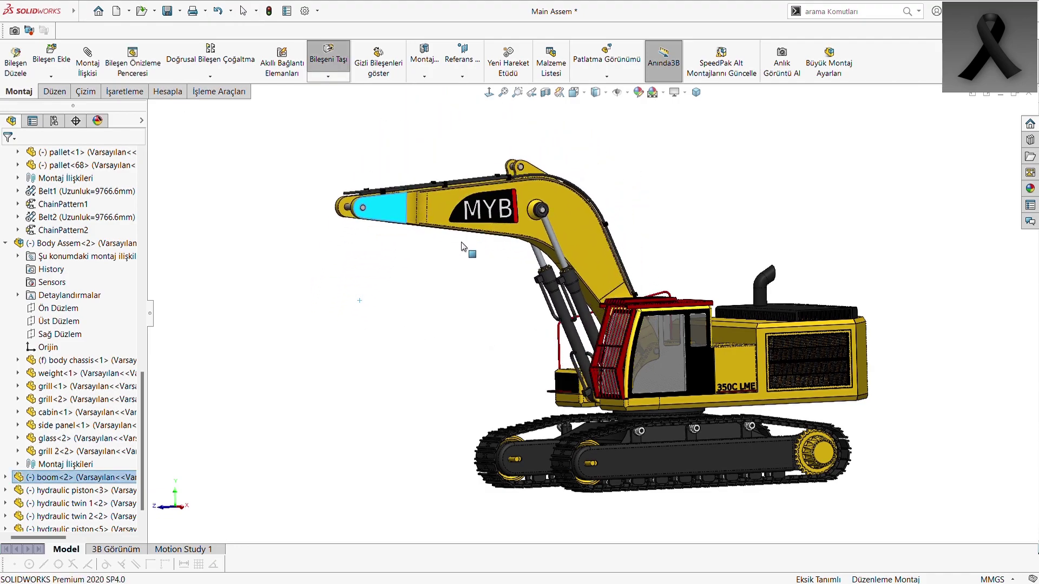
left_click_drag(439, 353, 343, 213)
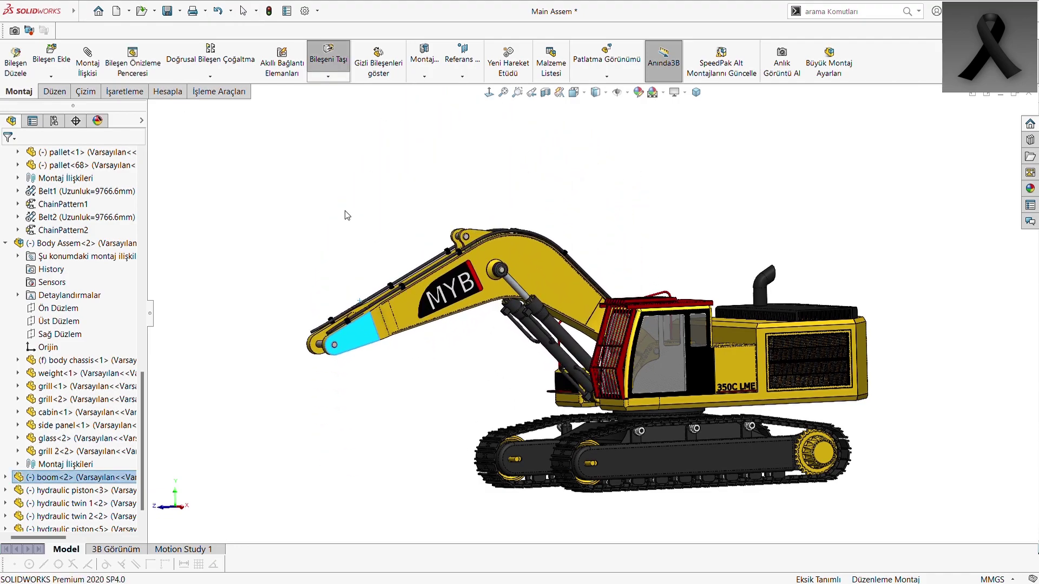
key("Escape")
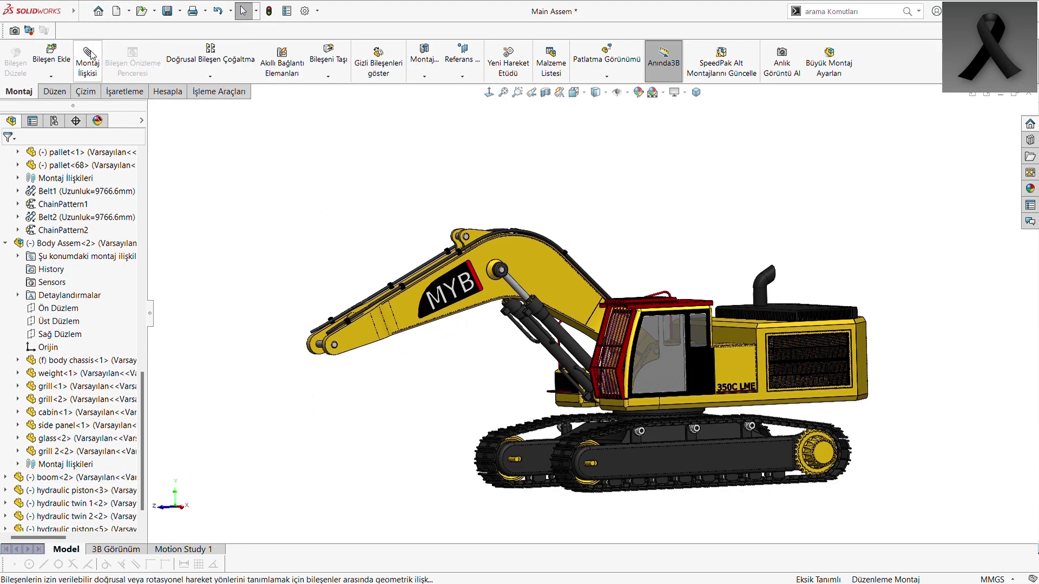
left_click(88, 55)
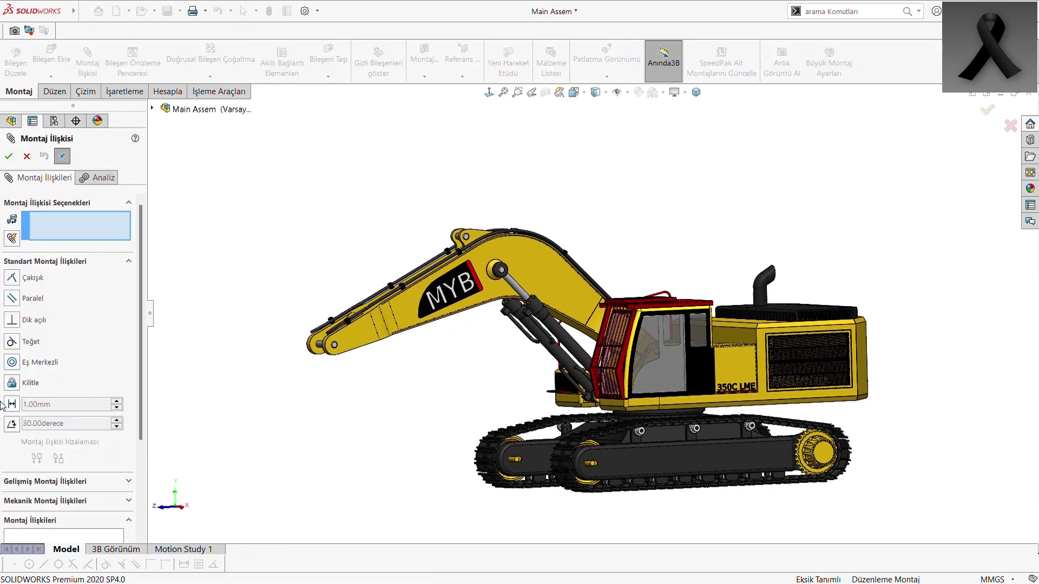
- Select the boom side face and body chassis flange face for an Advanced Angle mate
left_click(73, 263)
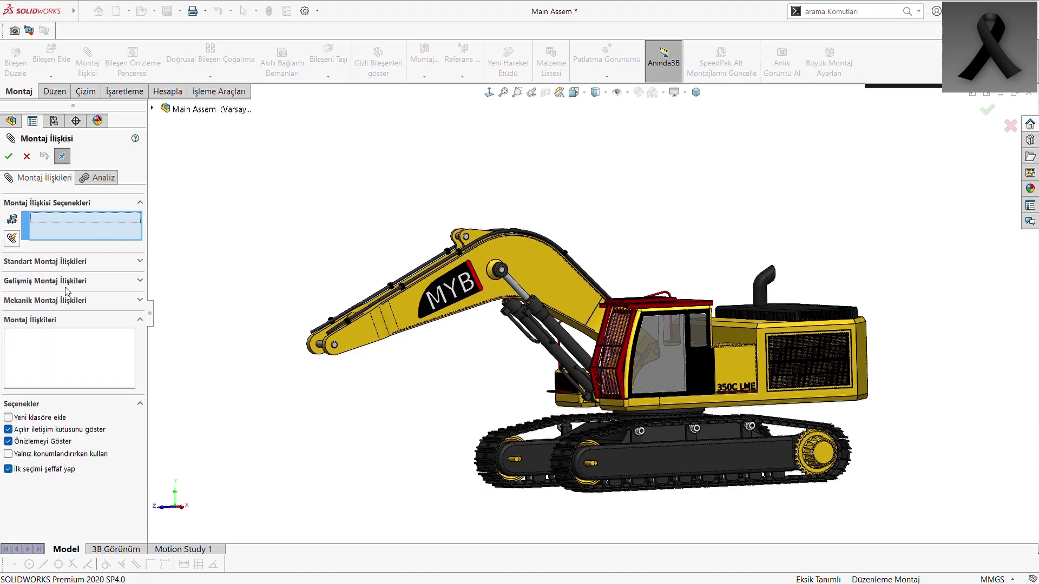
left_click(67, 282)
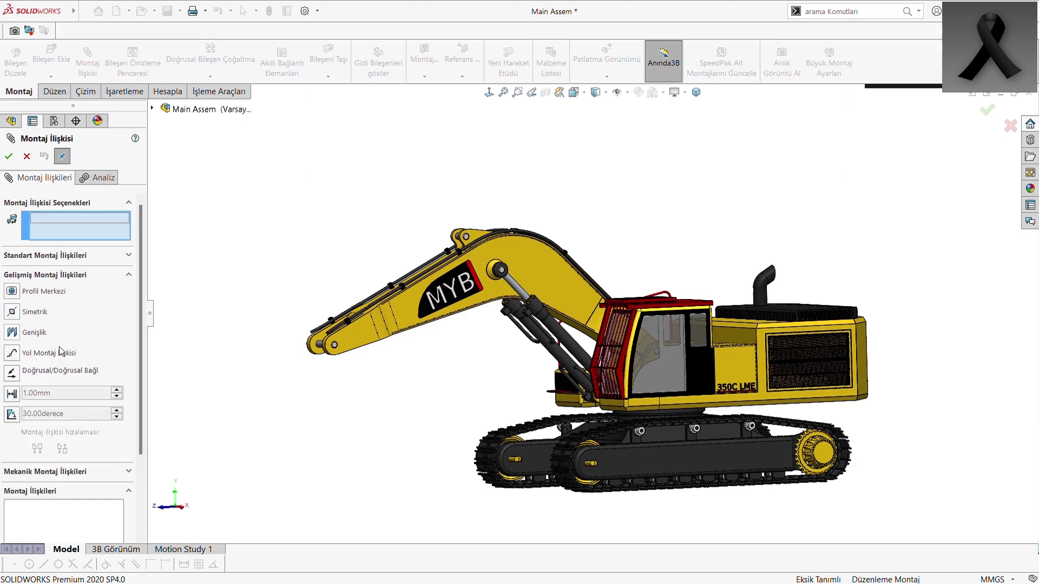
scroll(623, 292, "up", 1)
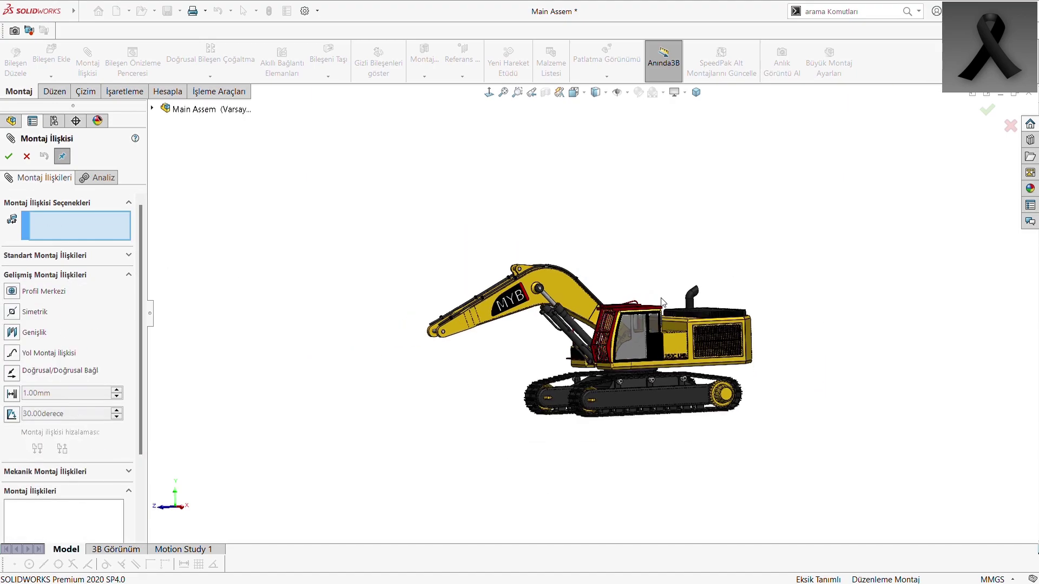
scroll(610, 342, "down", 3)
scroll(610, 342, "down", 2)
scroll(466, 483, "down", 2)
scroll(465, 482, "up", 2)
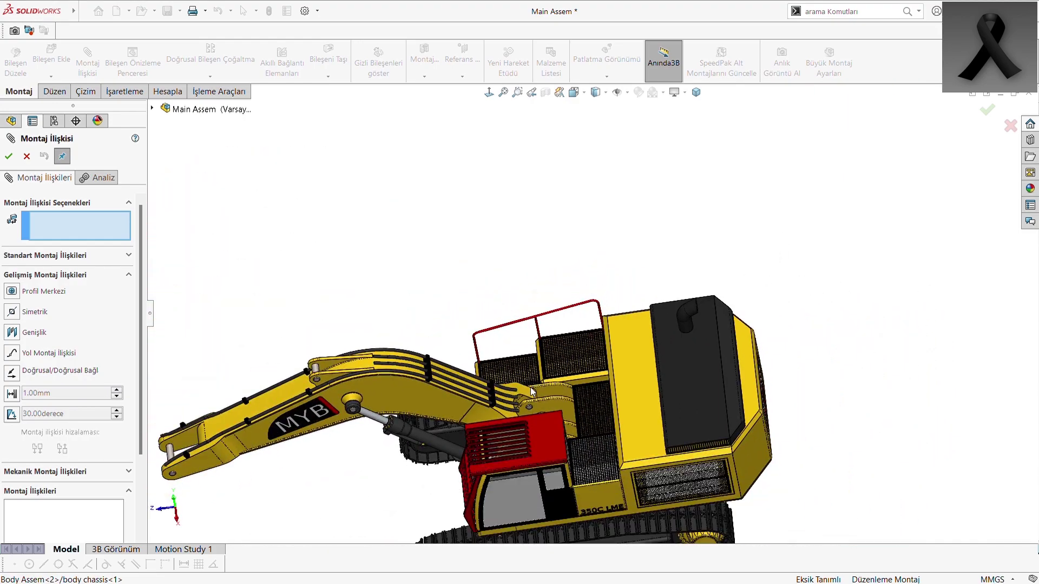
scroll(530, 389, "down", 3)
scroll(624, 358, "down", 3)
scroll(515, 291, "down", 2)
left_click(515, 291)
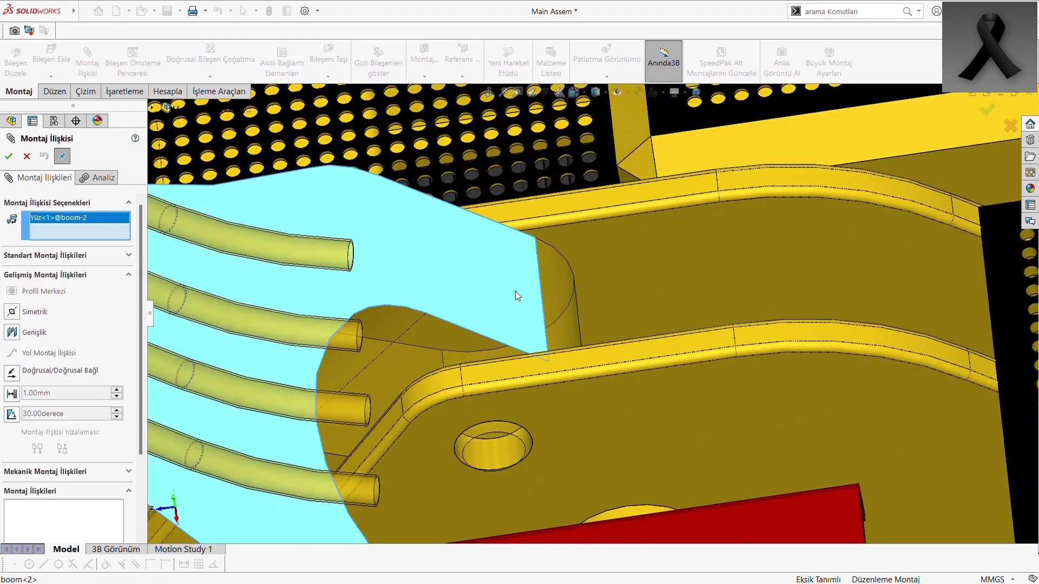
left_click(581, 361)
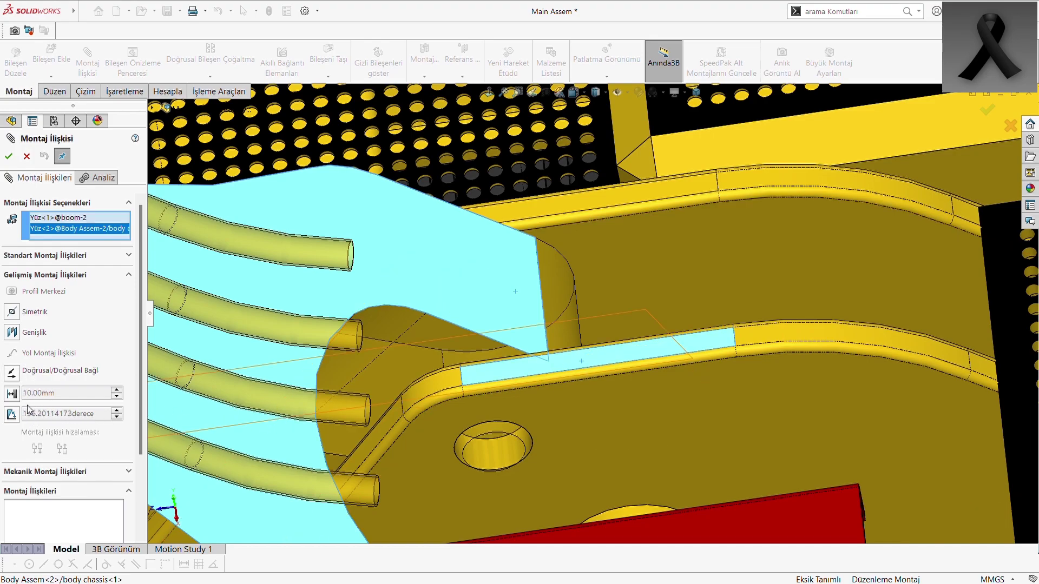
left_click(11, 413)
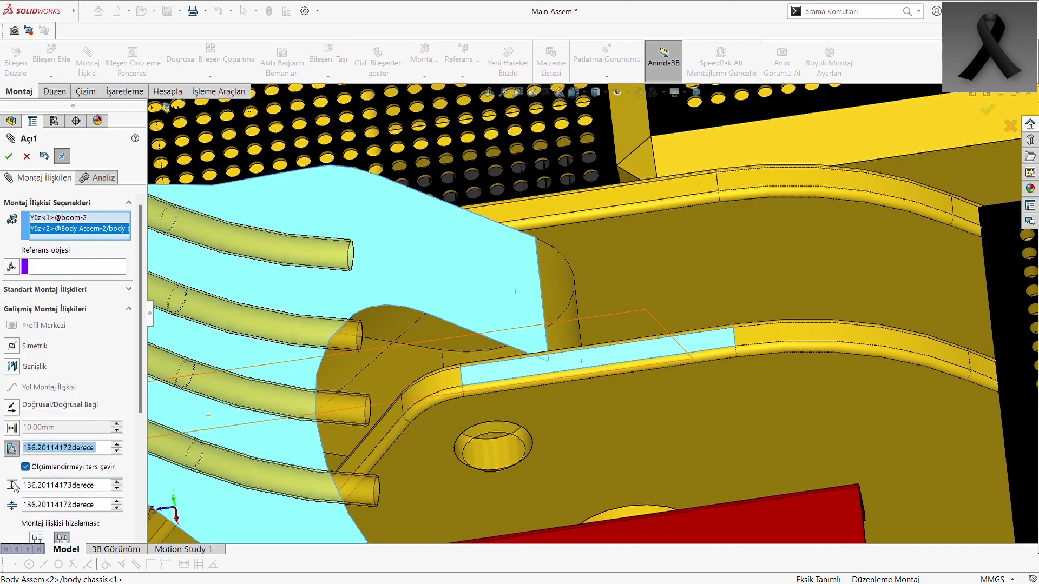
- Set the boss hole face as the angle reference object and select the minimum limit field
scroll(520, 377, "up", 2)
scroll(575, 287, "up", 3)
scroll(651, 228, "up", 3)
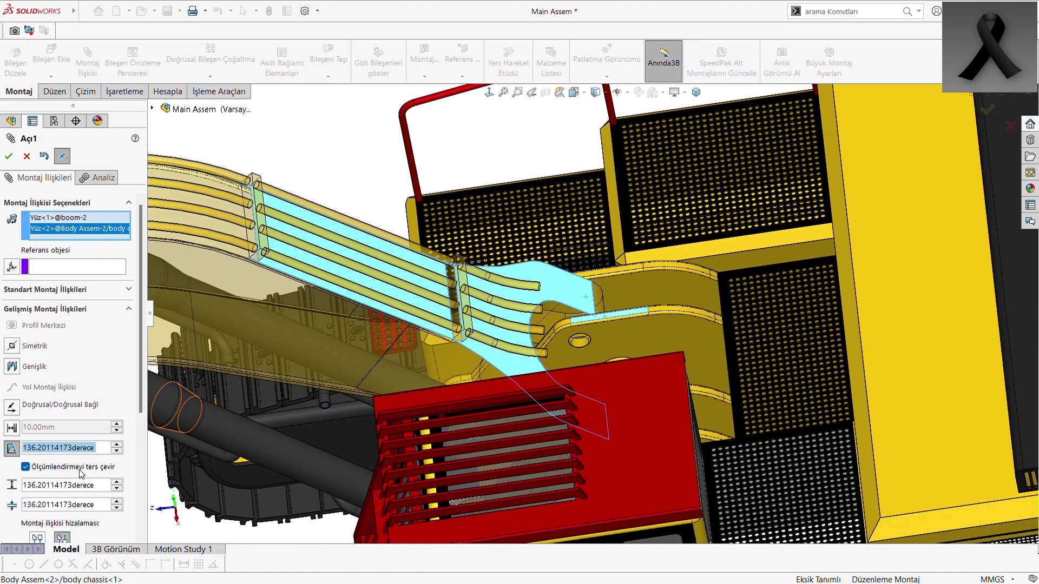
left_click(62, 267)
scroll(583, 346, "down", 2)
scroll(582, 345, "down", 2)
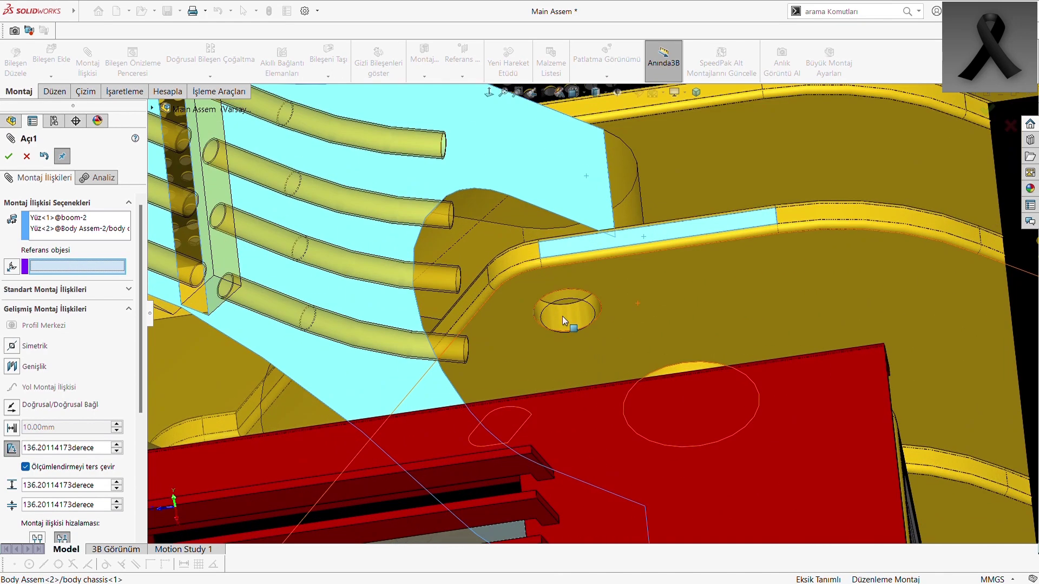
left_click(563, 319)
scroll(563, 319, "up", 2)
scroll(563, 322, "up", 2)
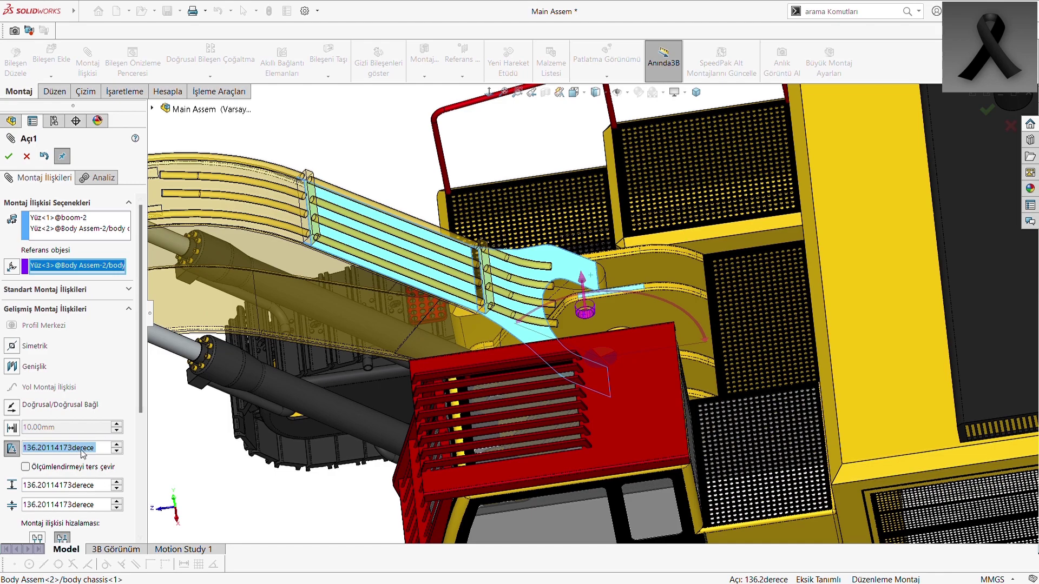
left_click(96, 505)
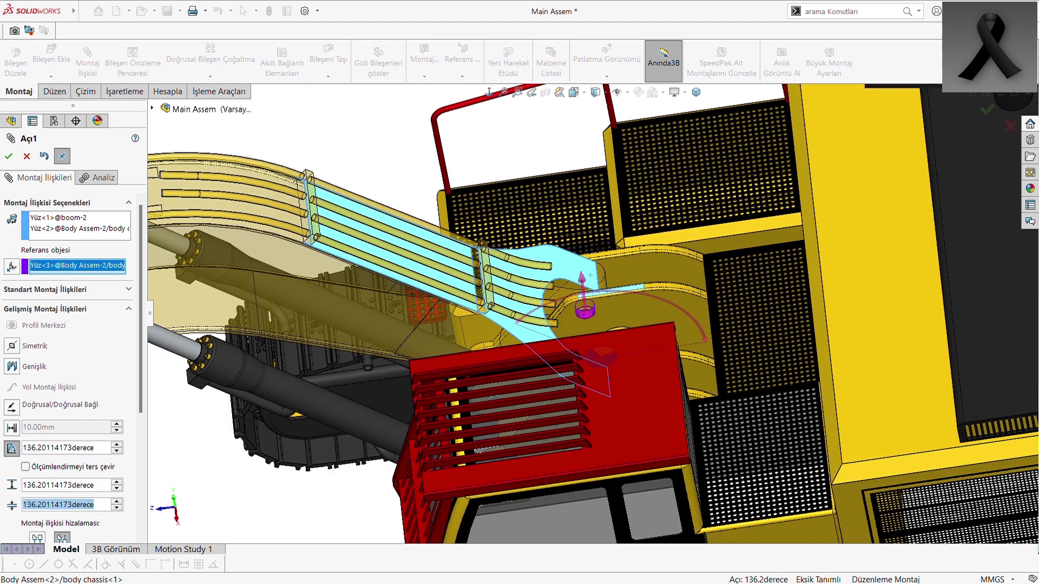
- Try boom angles of 100° and 80°, with an 80° minimum limit
type("100")
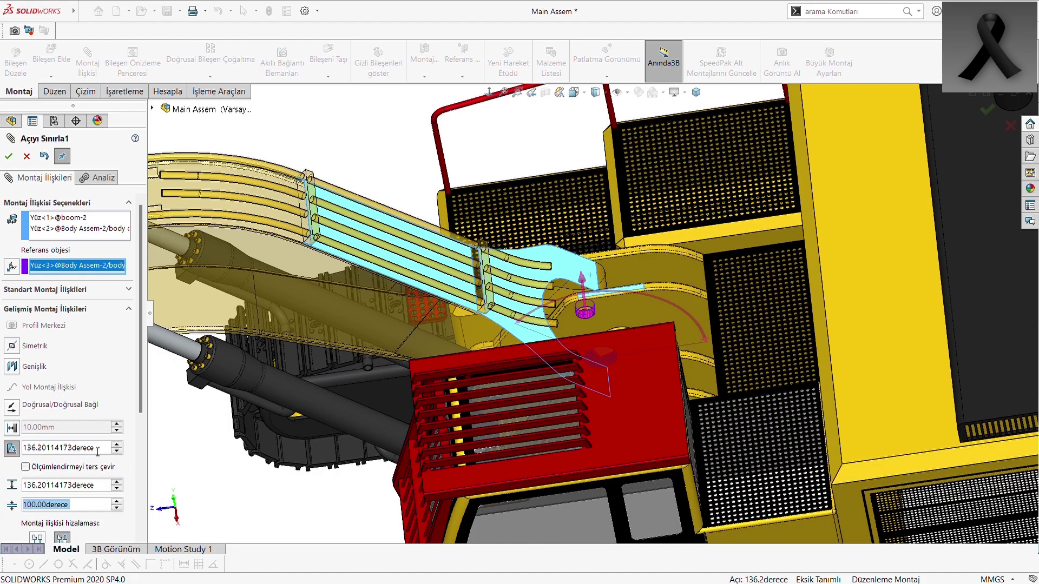
left_click(98, 449)
type("100")
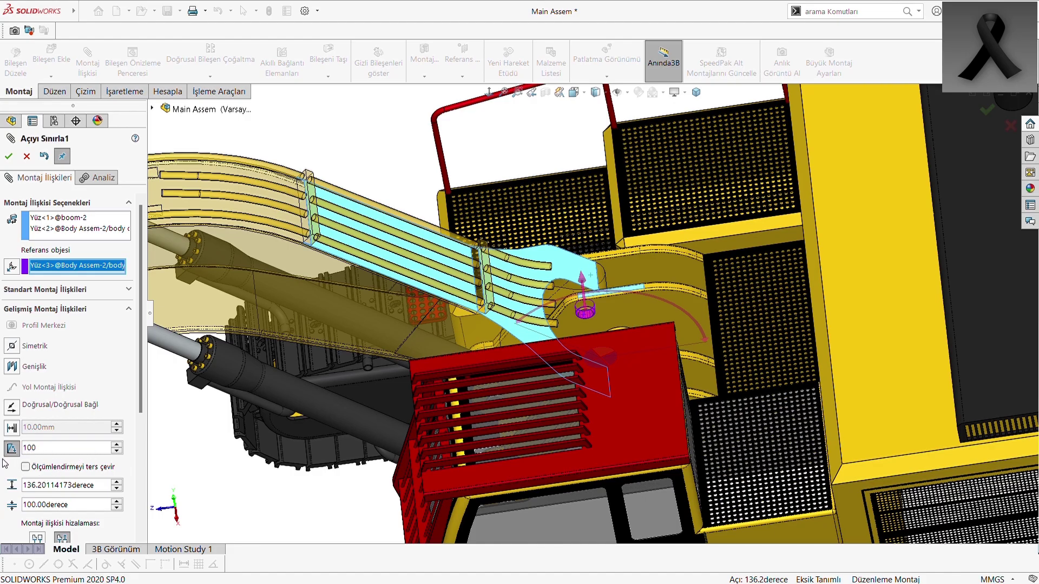
key("Return")
mouse_move(541, 325)
middle_mouse_down()
mouse_move(591, 309)
mouse_move(140, 495)
middle_mouse_up()
left_click(90, 508)
type("8")
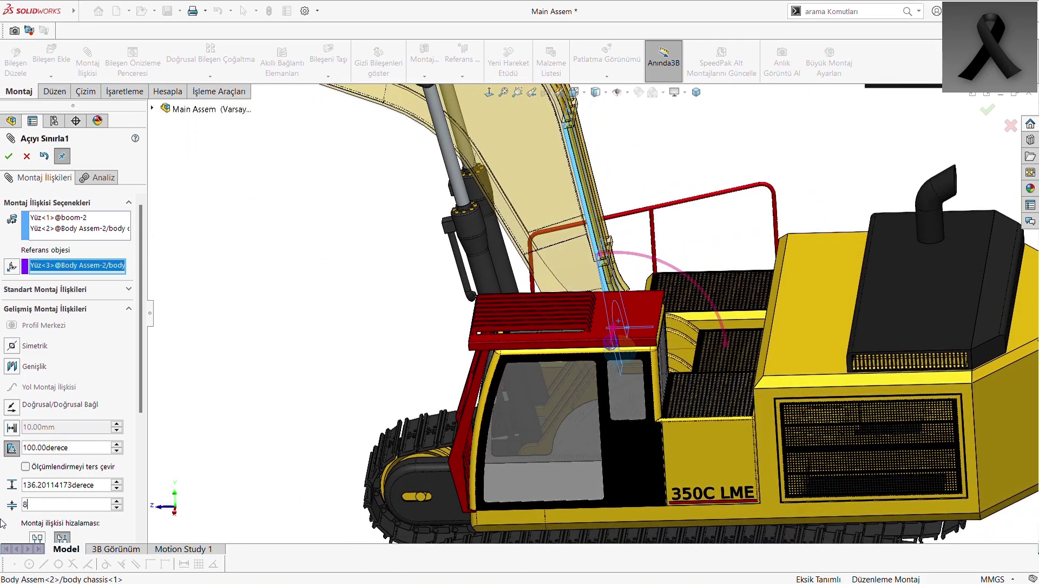
type("0")
key("Return")
double_click(81, 449)
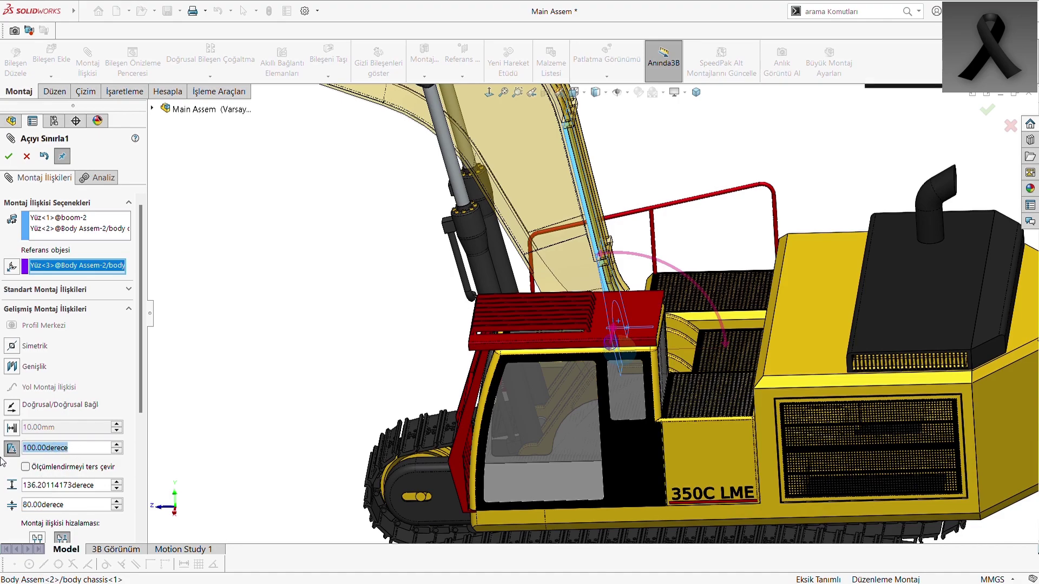
type("80")
key("Return")
key("f")
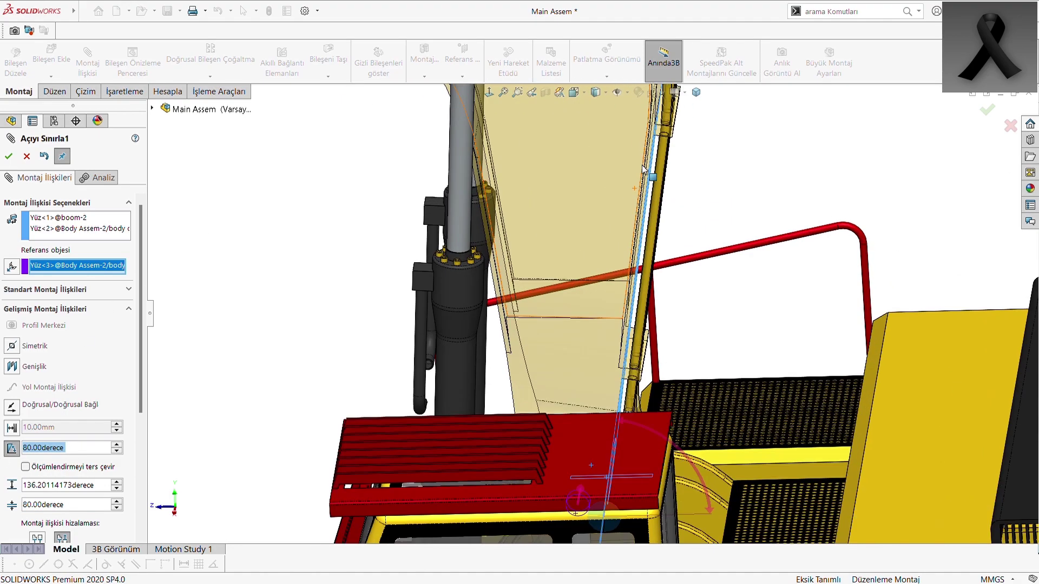
mouse_move(599, 267)
middle_mouse_down()
mouse_move(567, 304)
mouse_move(602, 318)
middle_mouse_up()
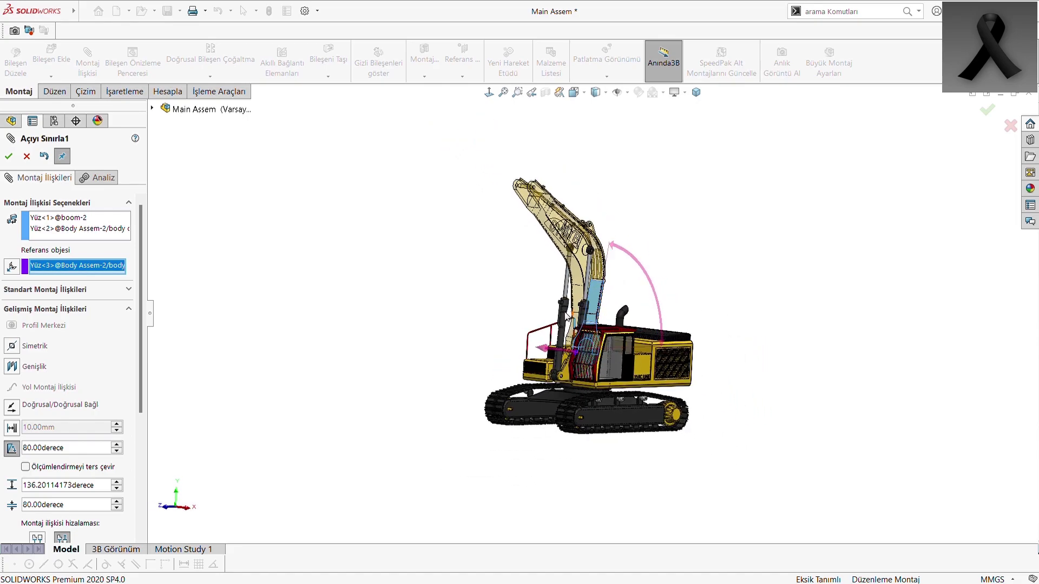
- Lower the minimum limit to 70° and set the boom angle to 70°
left_click_drag(69, 500, 6, 515)
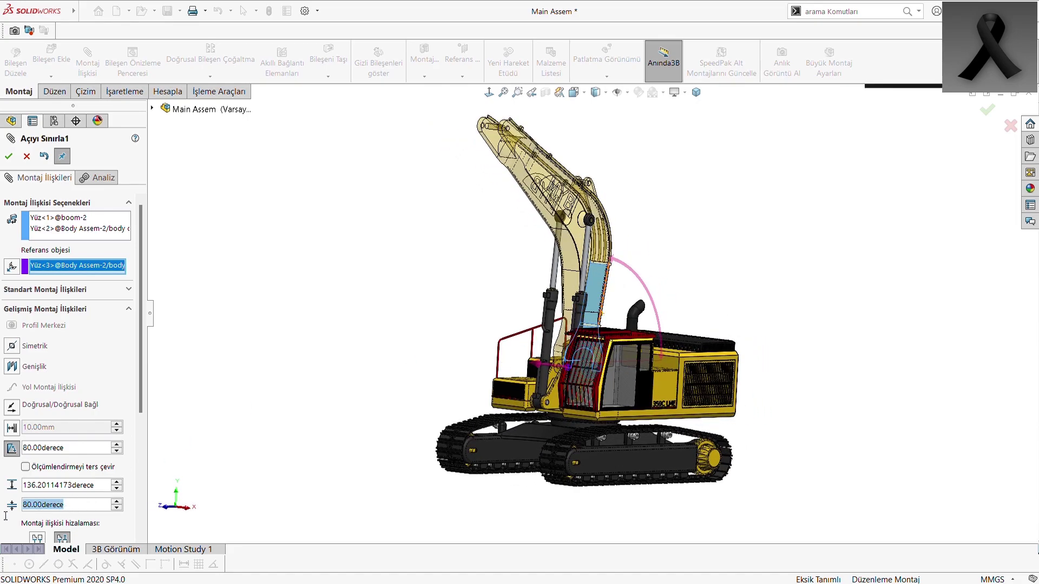
type("70")
key("Return")
double_click(87, 452)
type("70")
key("Return")
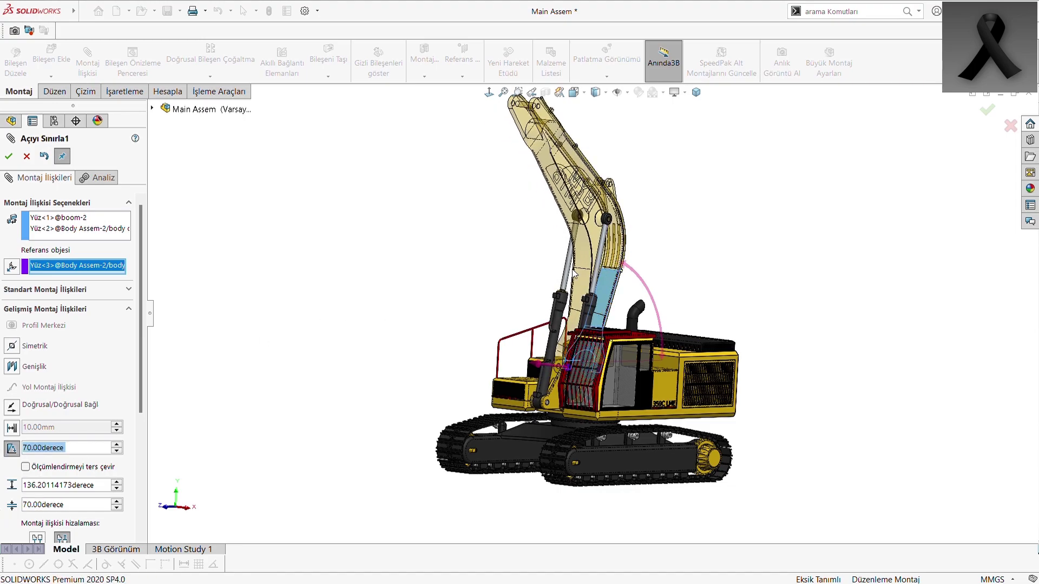
mouse_move(708, 265)
middle_mouse_down()
mouse_move(667, 267)
mouse_move(718, 317)
mouse_move(646, 289)
mouse_move(633, 295)
middle_mouse_up()
- Test boom angles of 240°, 190°, 180° and 170°, settling at 172°
left_click_drag(109, 494, 6, 493)
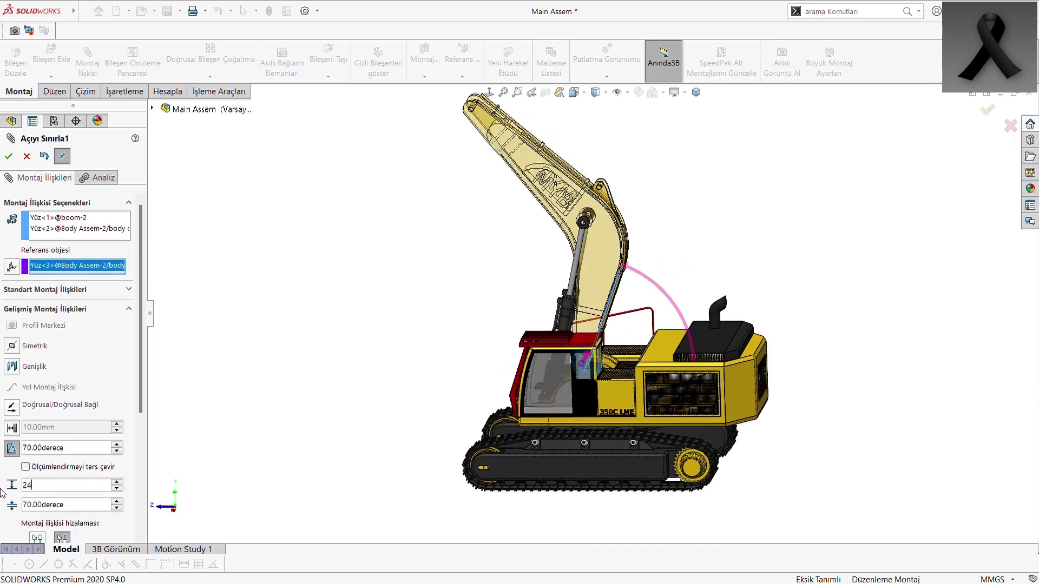
left_click_drag(72, 451, 1, 457)
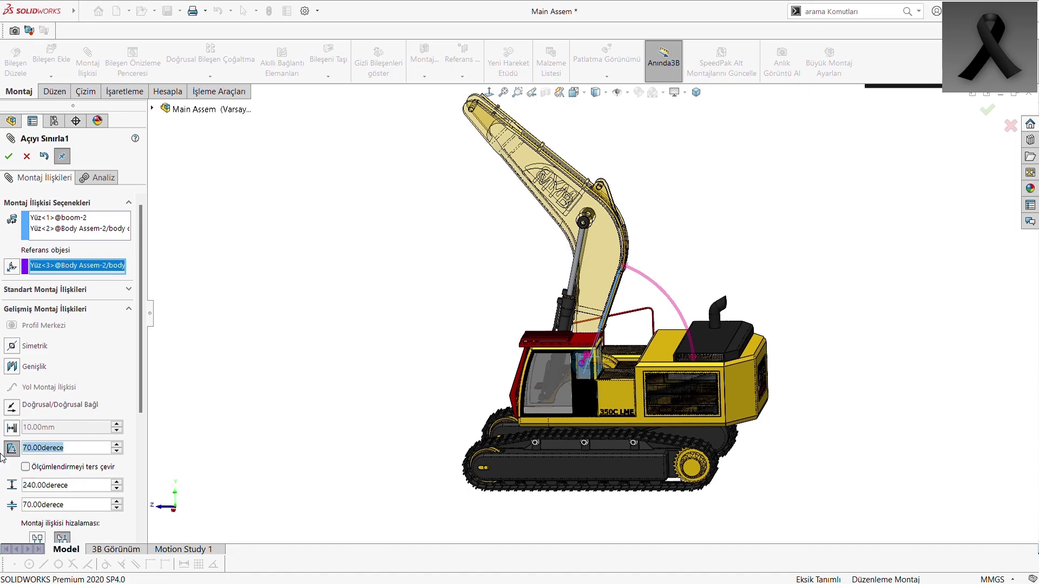
type("240")
key("Return")
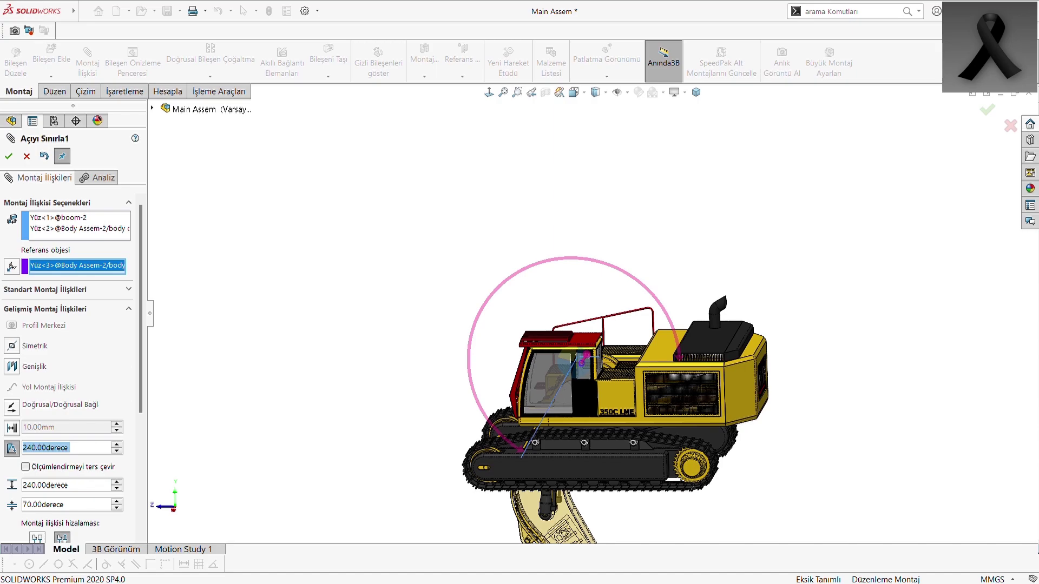
type("0")
key("Return")
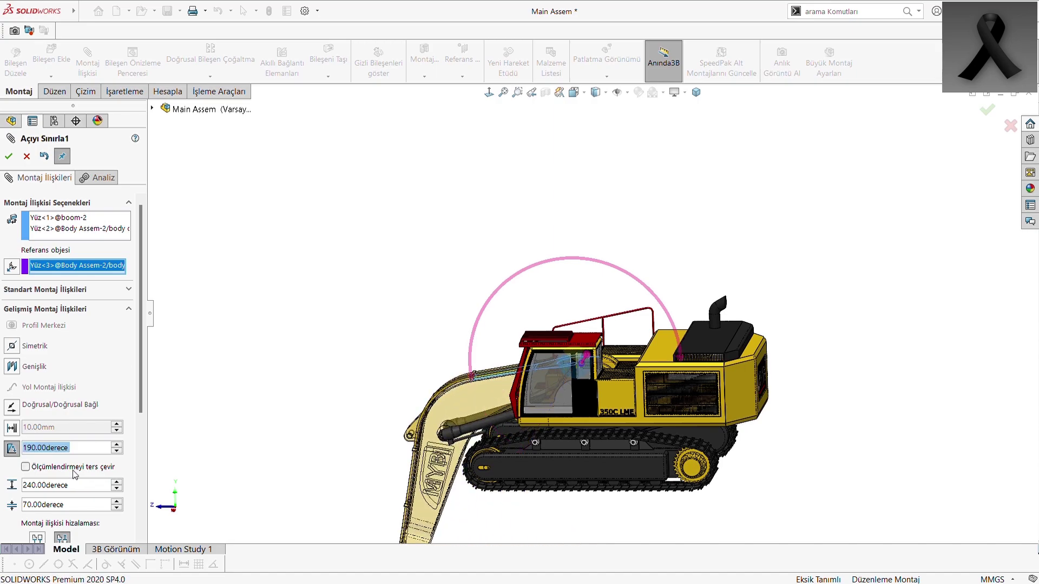
key("Return")
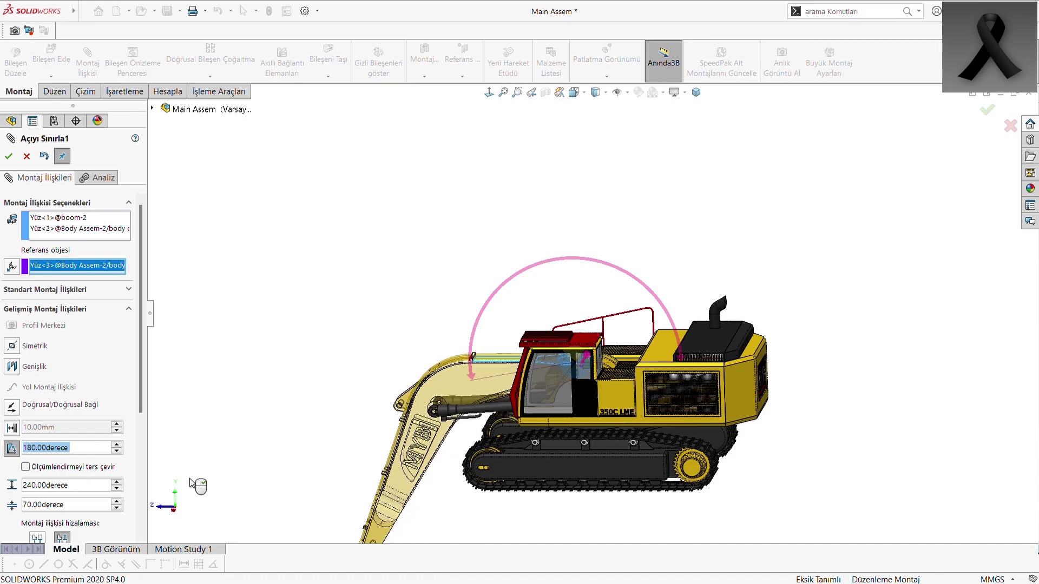
key("Return")
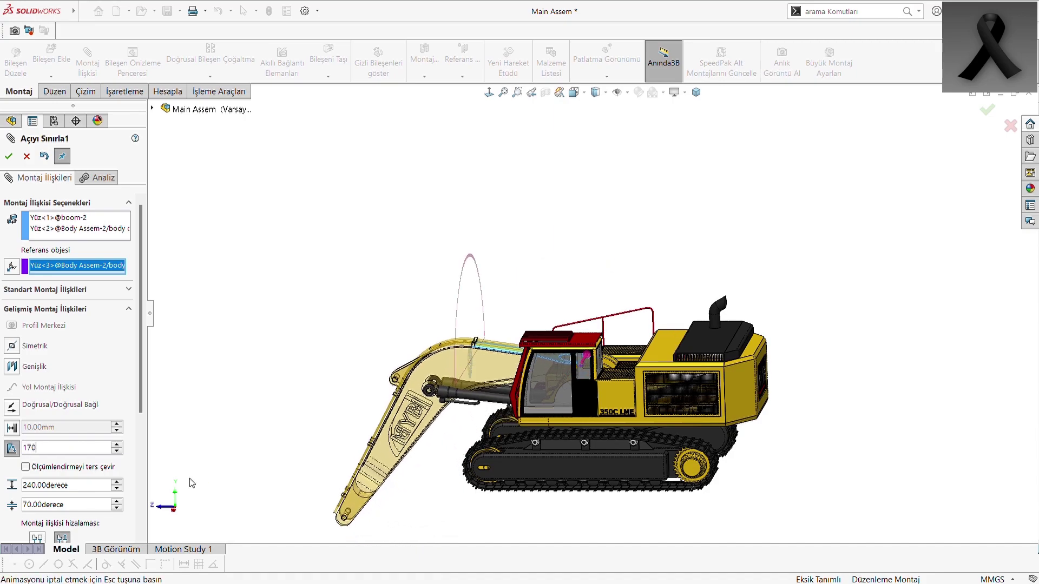
scroll(514, 349, "down", 2)
scroll(514, 348, "down", 3)
scroll(514, 349, "down", 5)
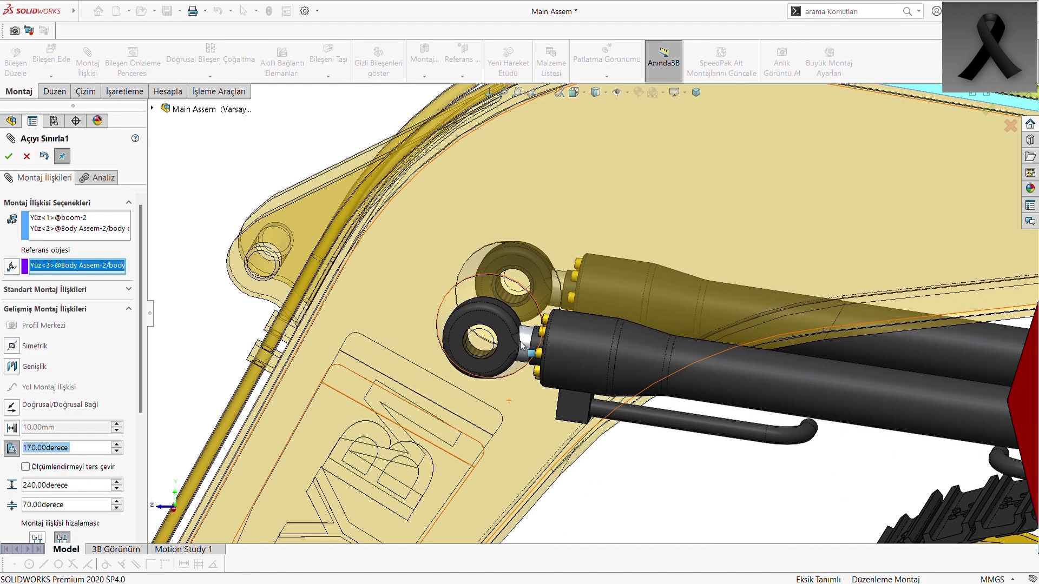
scroll(514, 349, "down", 5)
left_click(117, 444)
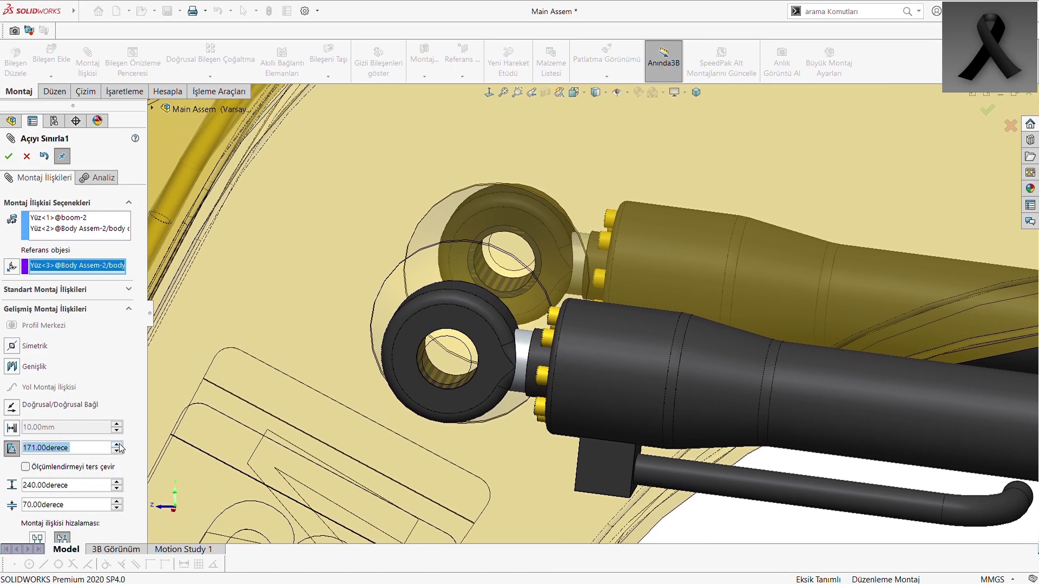
- Set the maximum limit to 172° and accept the limit angle mate
left_click(81, 489)
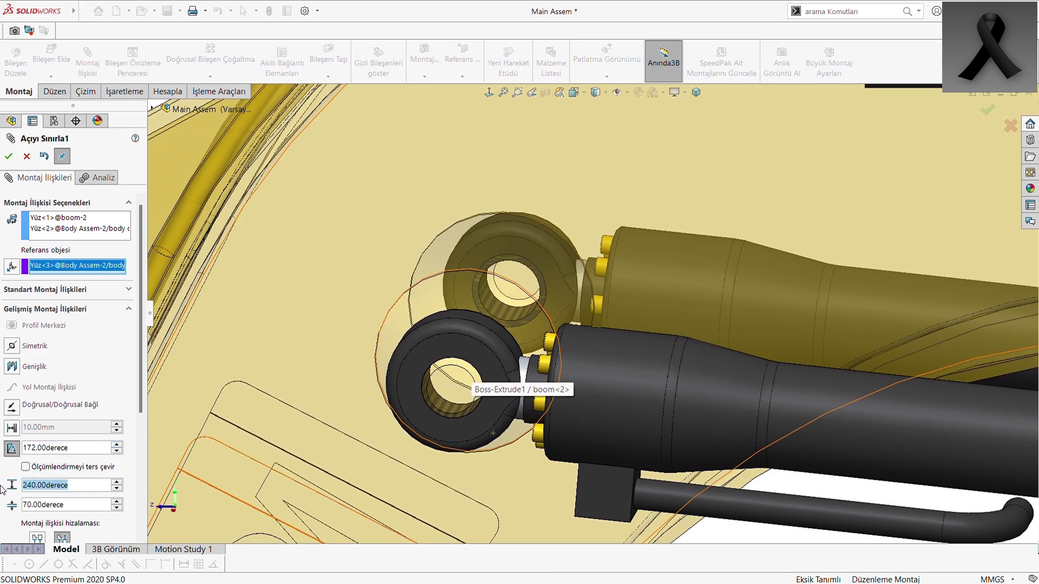
type("17")
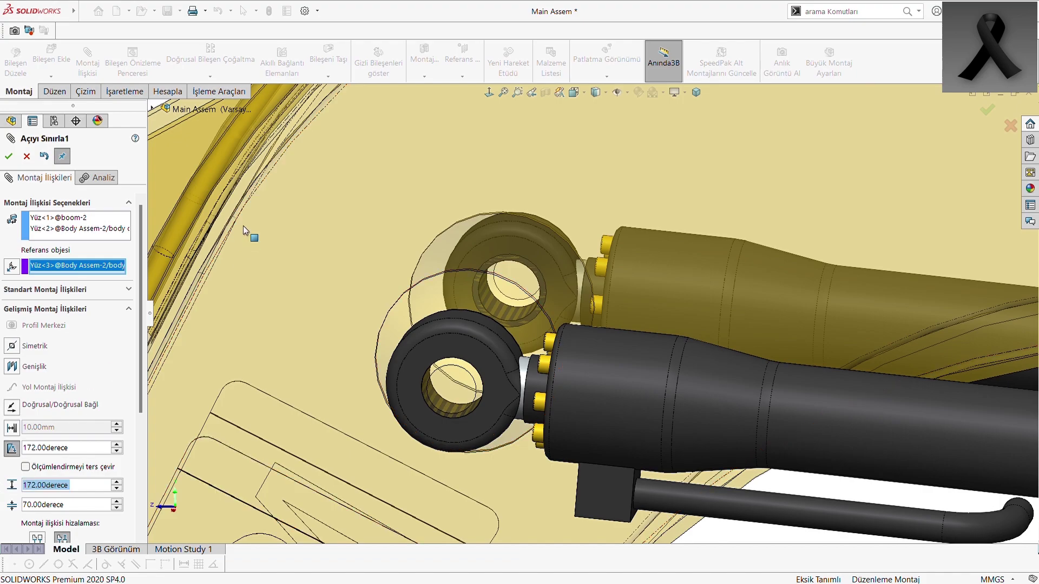
left_click(9, 157)
- Drag the boom and upper body around to test movement within the angle limits
left_click(9, 156)
scroll(613, 282, "down", 2)
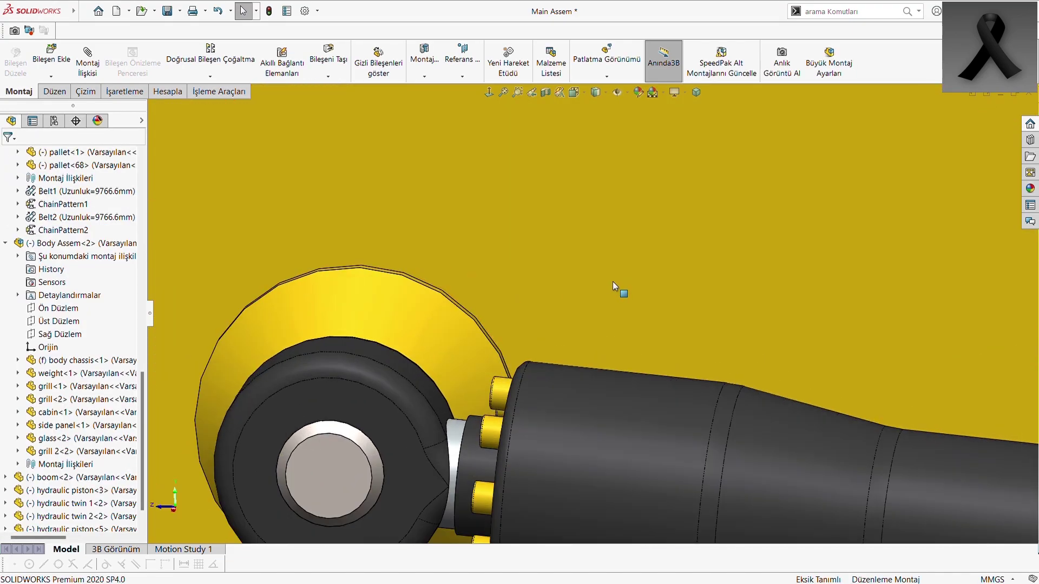
scroll(612, 281, "up", 5)
scroll(690, 246, "up", 3)
scroll(689, 246, "up", 3)
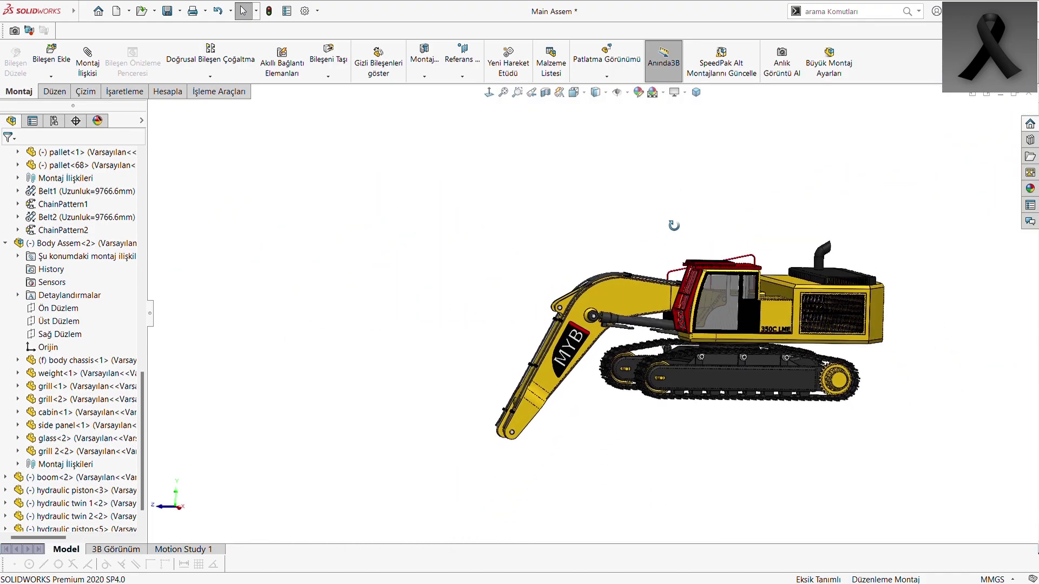
mouse_move(672, 225)
left_mouse_down()
mouse_move(628, 309)
mouse_move(544, 394)
left_mouse_up()
left_click(544, 394)
mouse_move(501, 355)
left_mouse_down()
mouse_move(543, 399)
mouse_move(403, 288)
mouse_move(498, 97)
mouse_move(665, 30)
mouse_move(591, 41)
left_mouse_up()
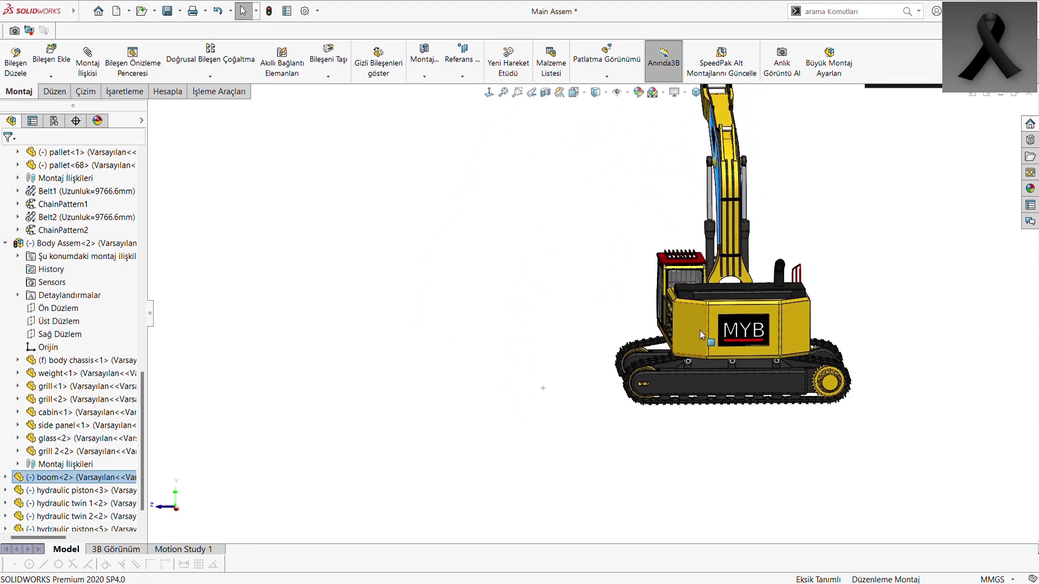
mouse_move(699, 330)
left_mouse_down()
mouse_move(928, 309)
mouse_move(731, 342)
mouse_move(674, 158)
mouse_move(696, 146)
left_mouse_up()
key("Escape")
key("Escape")
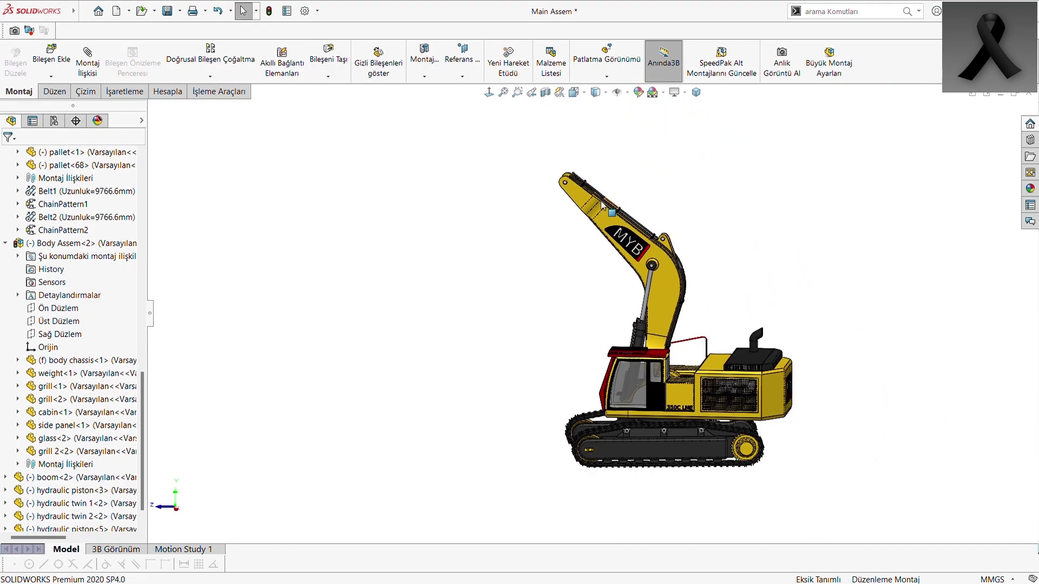
- Swing the boom forward and down, and turn the upper body side-on
left_click(616, 185)
mouse_move(618, 185)
left_mouse_down()
mouse_move(486, 262)
mouse_move(440, 348)
left_mouse_up()
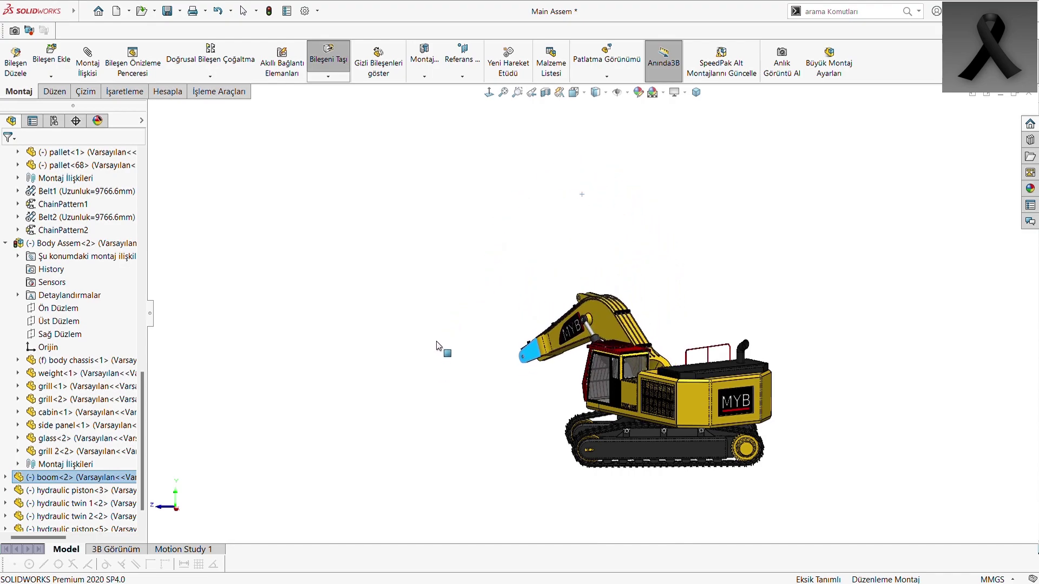
key("Escape")
left_click(639, 417)
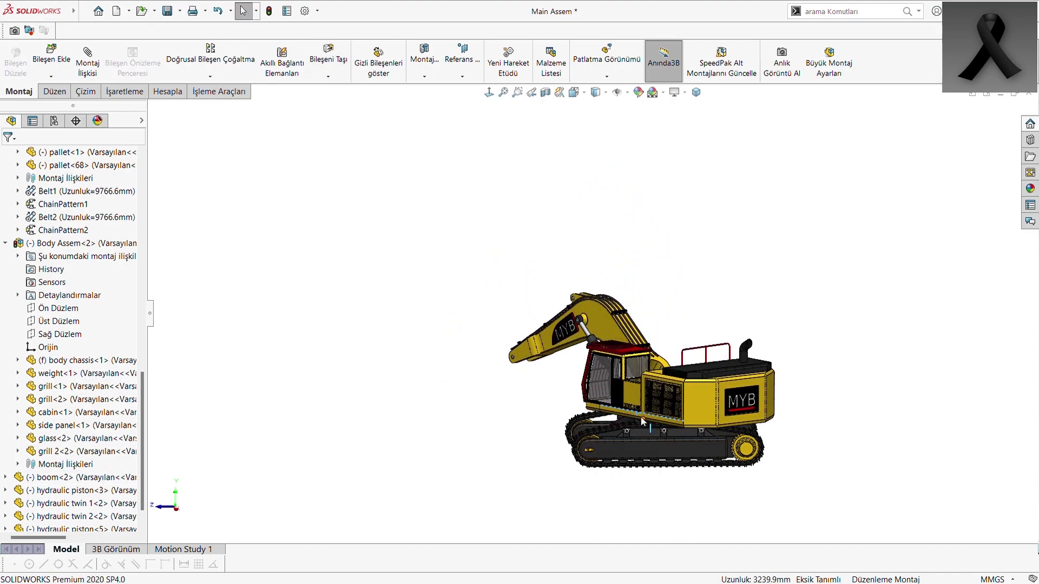
left_click_drag(691, 412, 736, 425)
key("Escape")
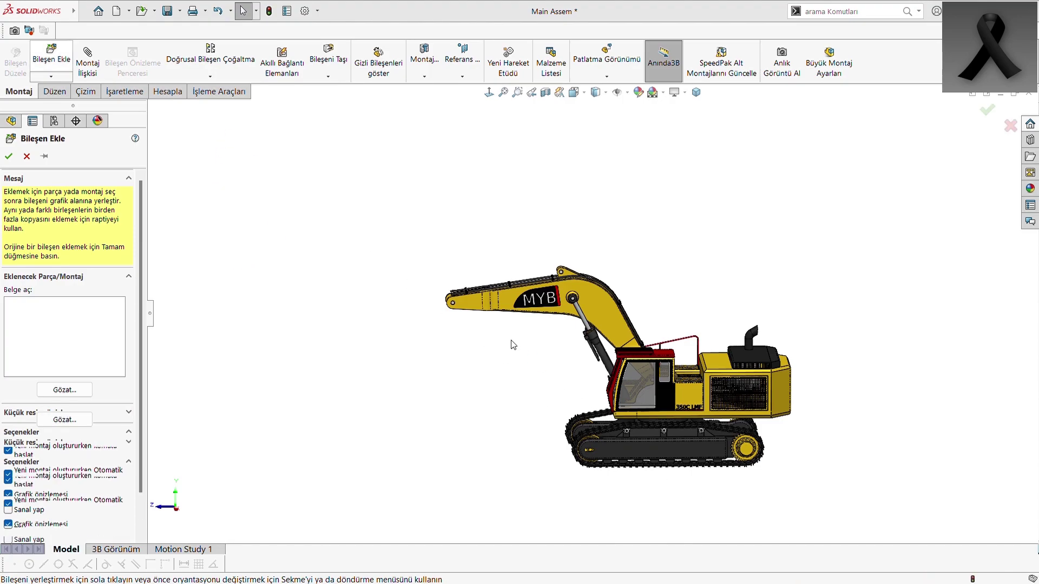
- Place the arm and make its pivot hole concentric with the boom pin
left_click(411, 330)
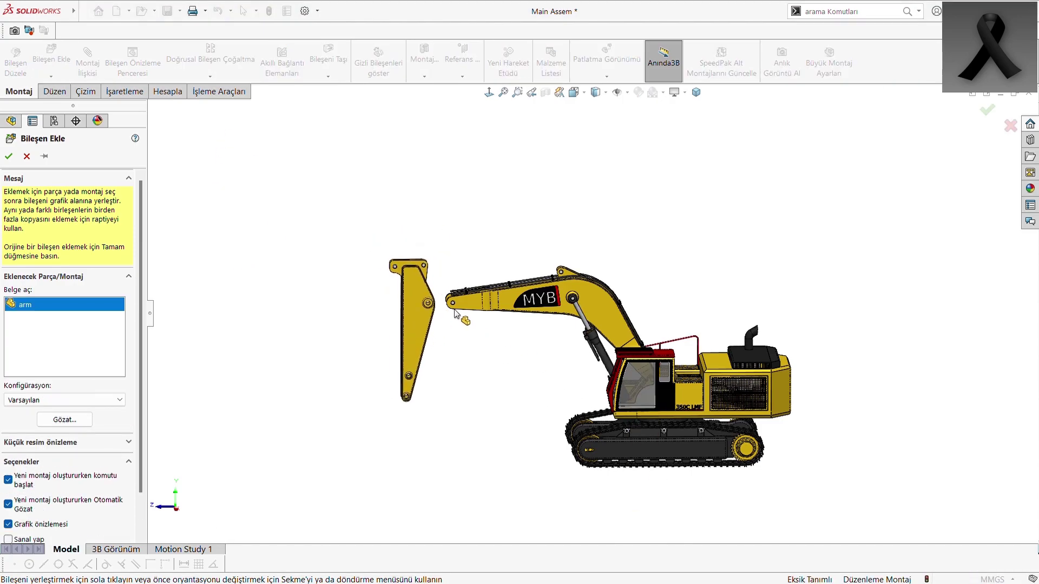
scroll(471, 306, "down", 3)
scroll(470, 306, "down", 4)
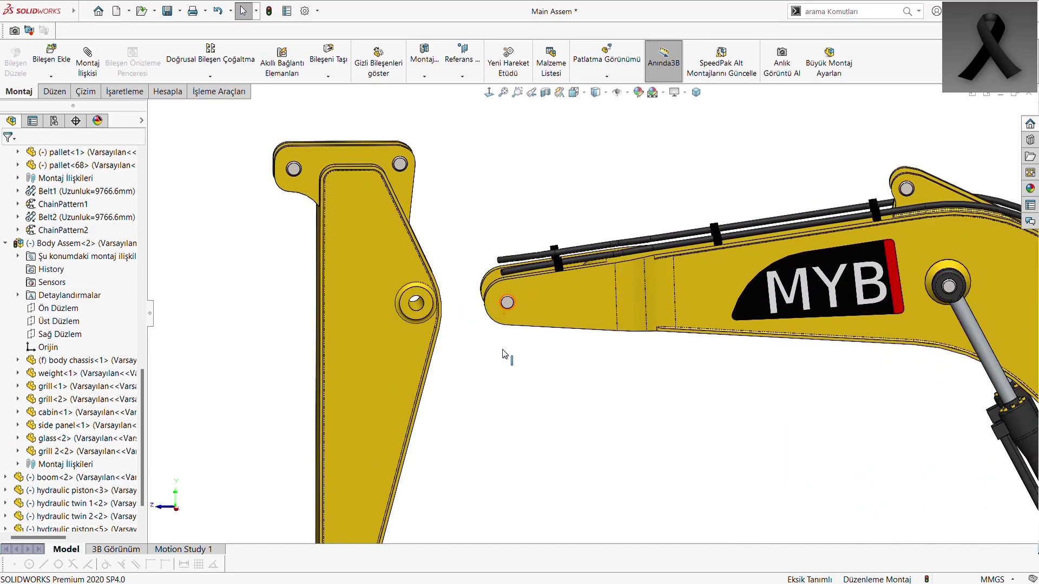
left_click(88, 55)
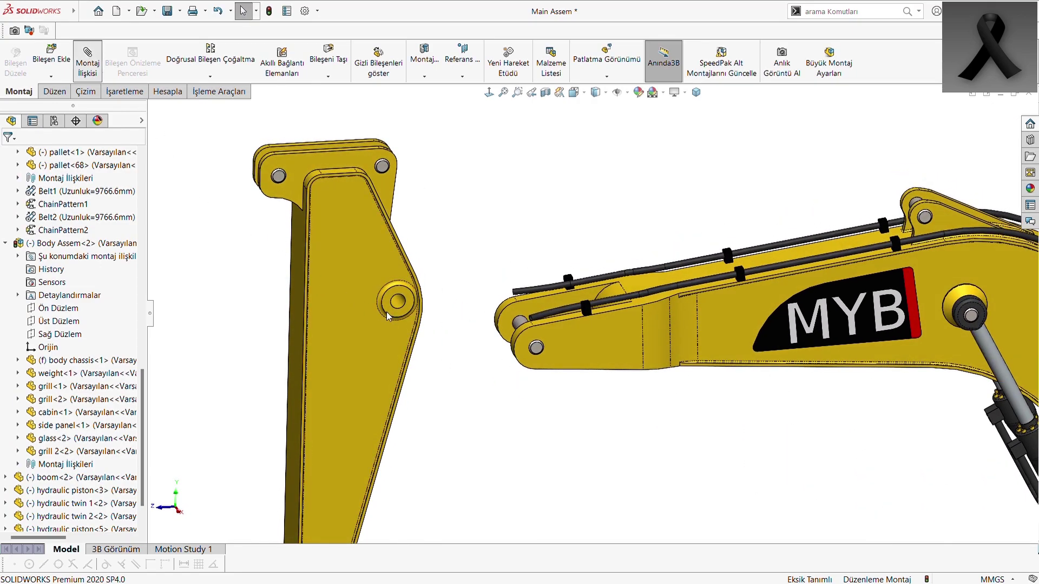
left_click(400, 304)
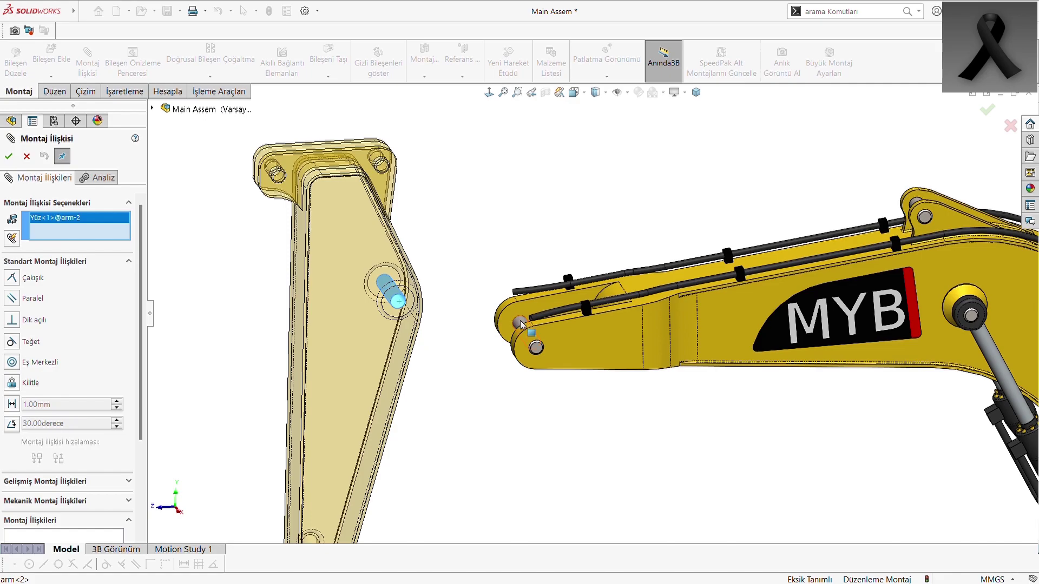
scroll(520, 324, "down", 1)
scroll(541, 320, "down", 1)
left_click(543, 319)
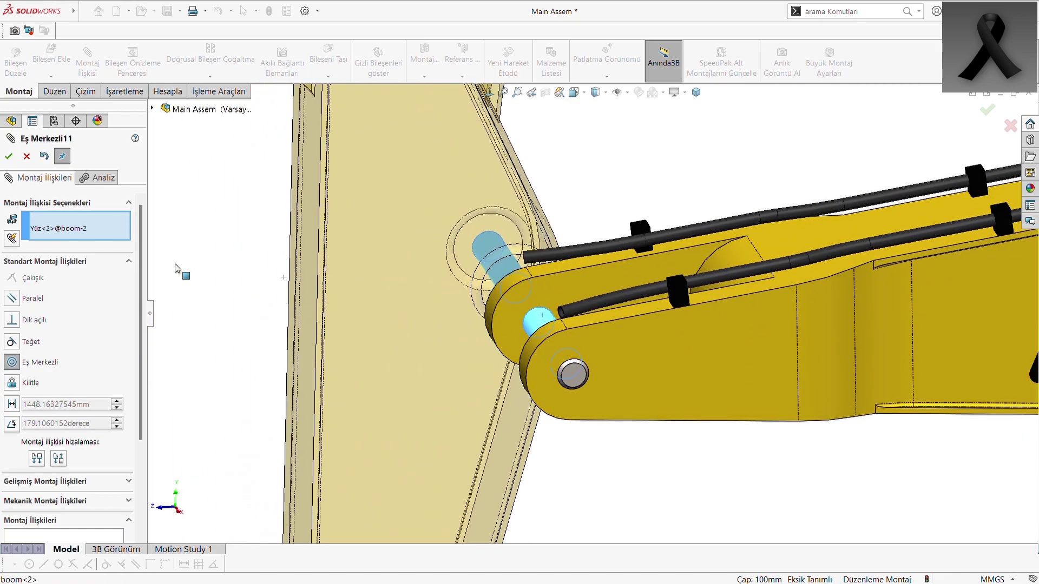
left_click(176, 271)
- Make the arm's flat side face coincident with the boom's side face
left_click(502, 269)
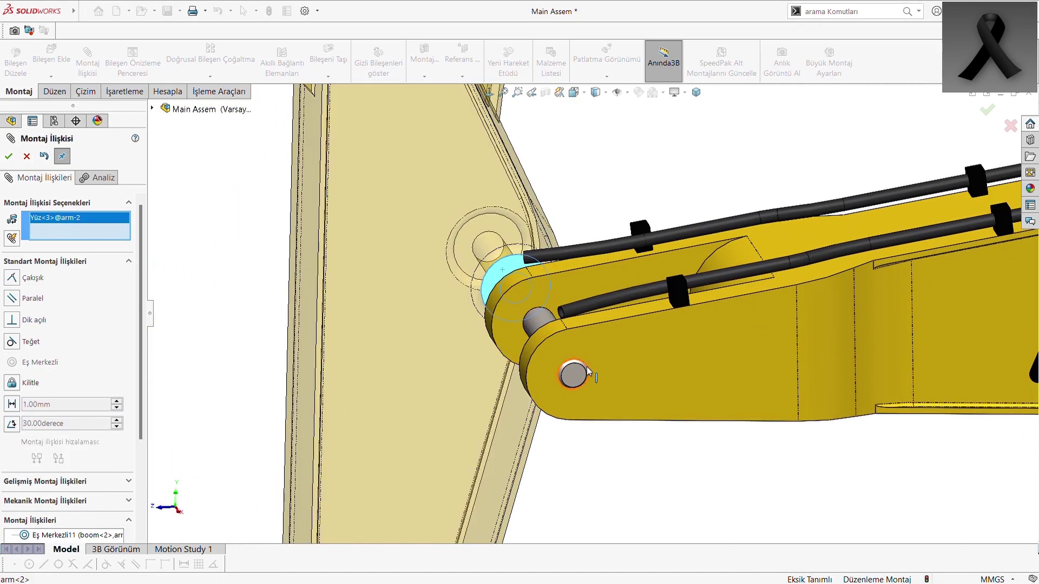
middle_click_drag(586, 366, 605, 374)
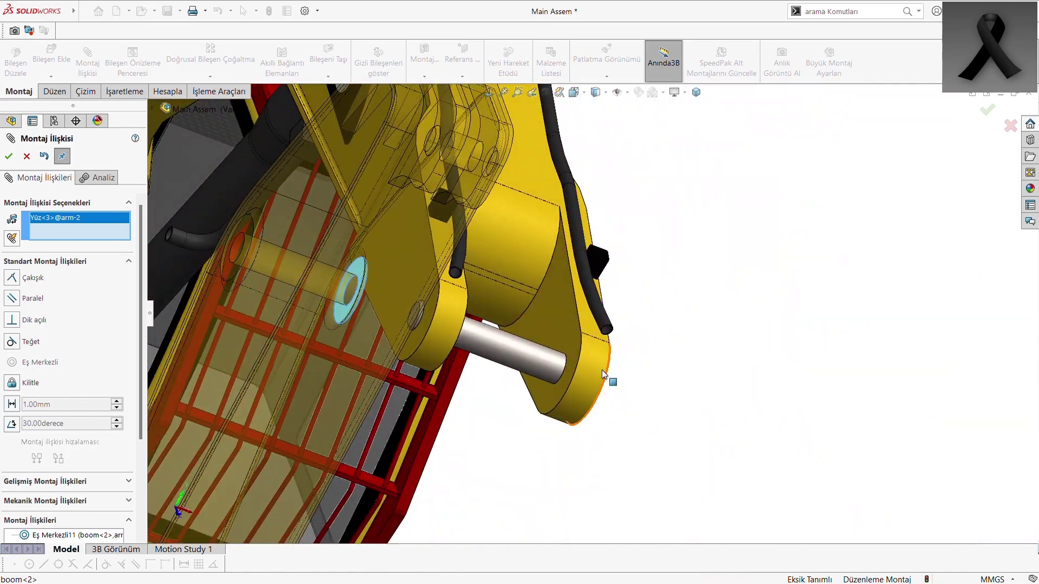
left_click(560, 330)
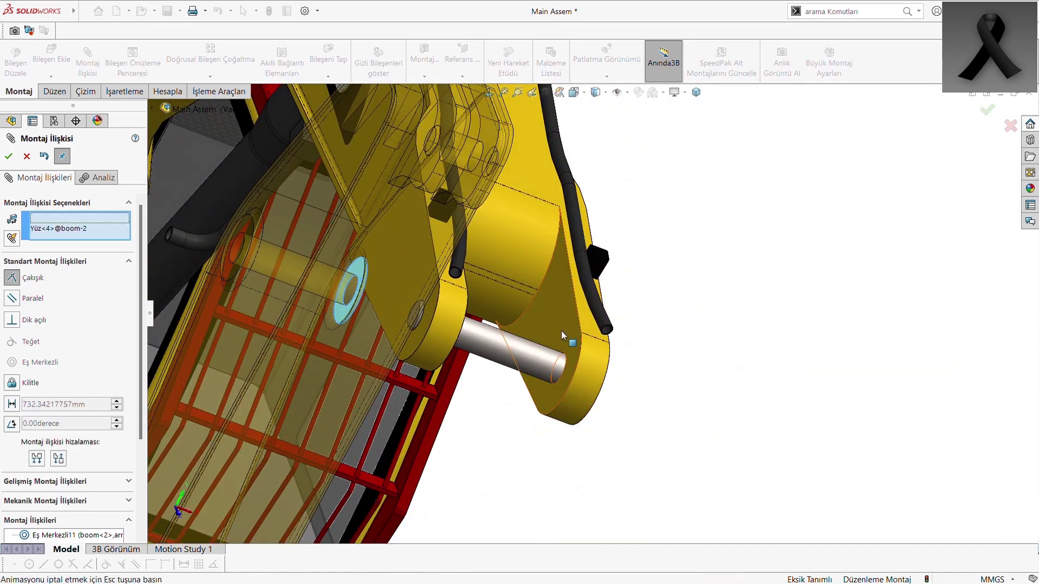
left_click(8, 157)
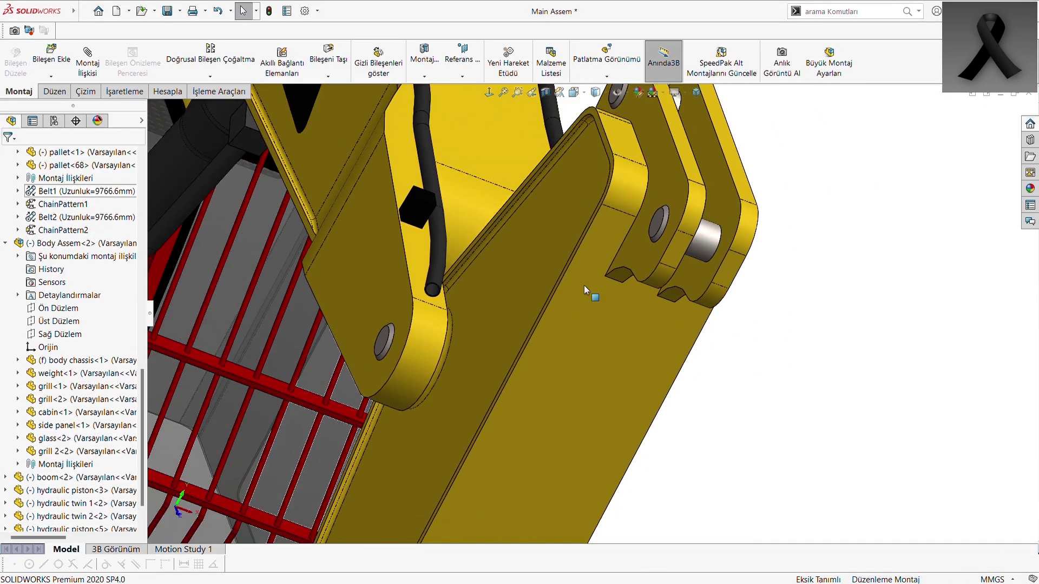
middle_click_drag(583, 284, 515, 207)
- Start an advanced Angle limit mate between the boom's top face and an arm face
key("ctrl+4")
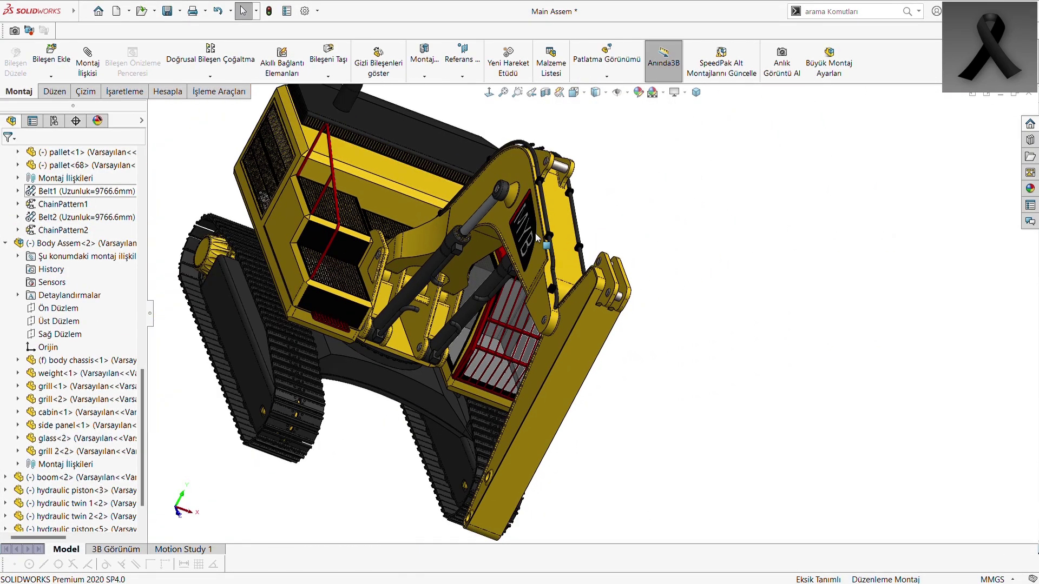
scroll(756, 414, "down", 3)
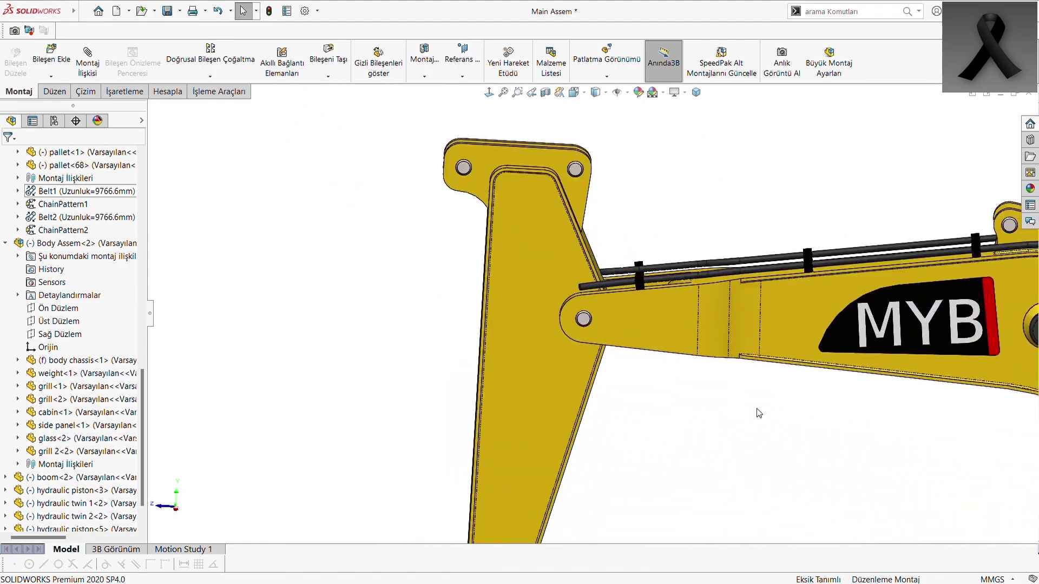
scroll(806, 342, "up", 2)
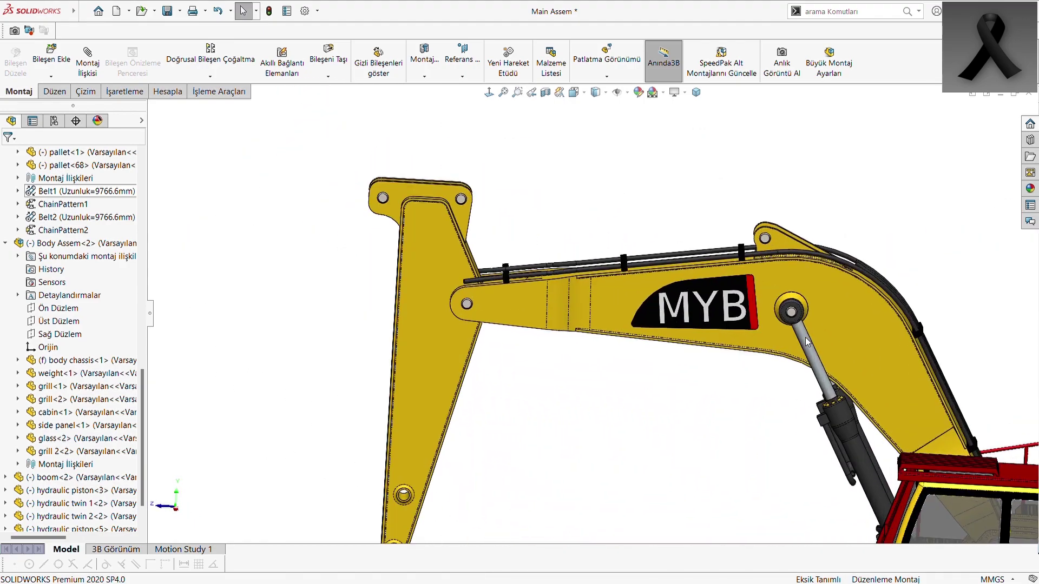
left_click(88, 61)
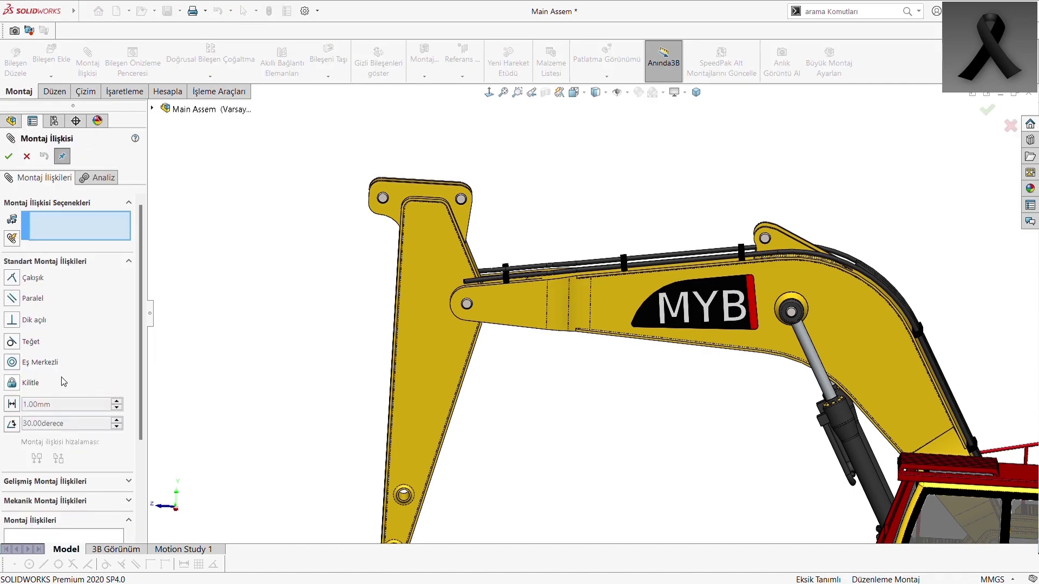
left_click(69, 262)
left_click(69, 283)
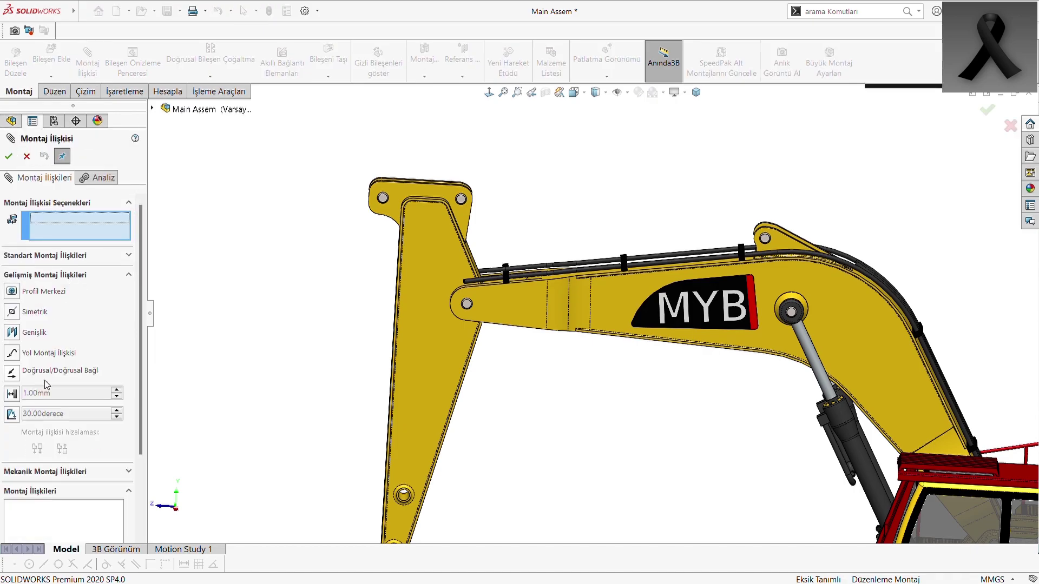
scroll(582, 281, "down", 2)
scroll(557, 294, "down", 3)
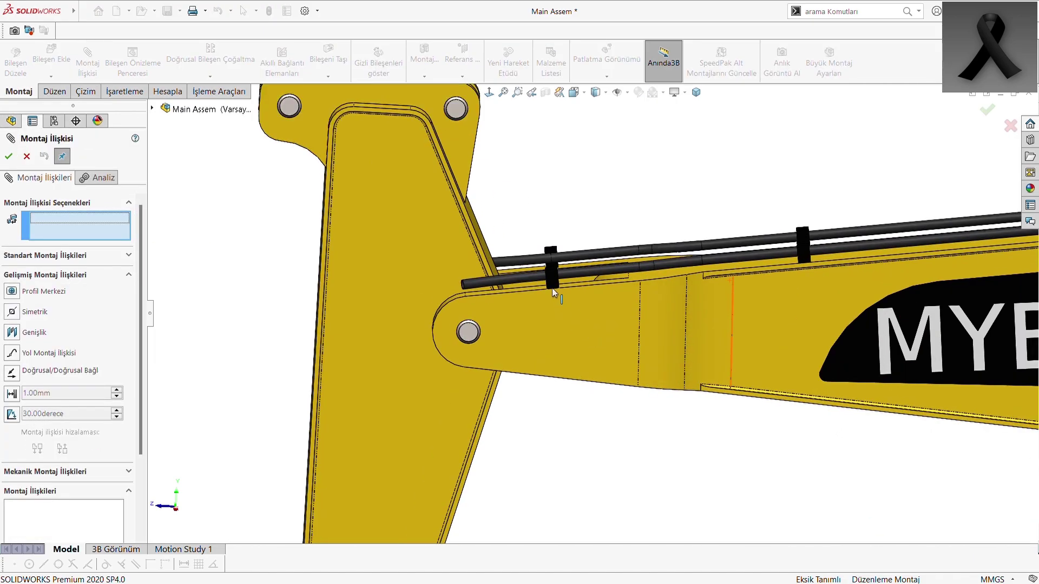
scroll(557, 303, "down", 3)
scroll(568, 303, "down", 3)
left_click(590, 283)
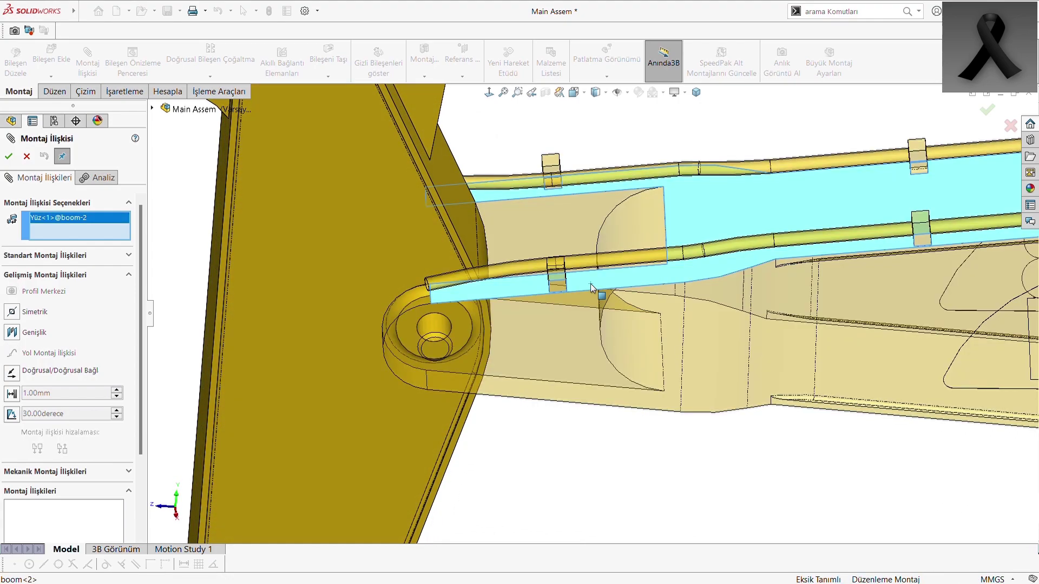
left_click(459, 197)
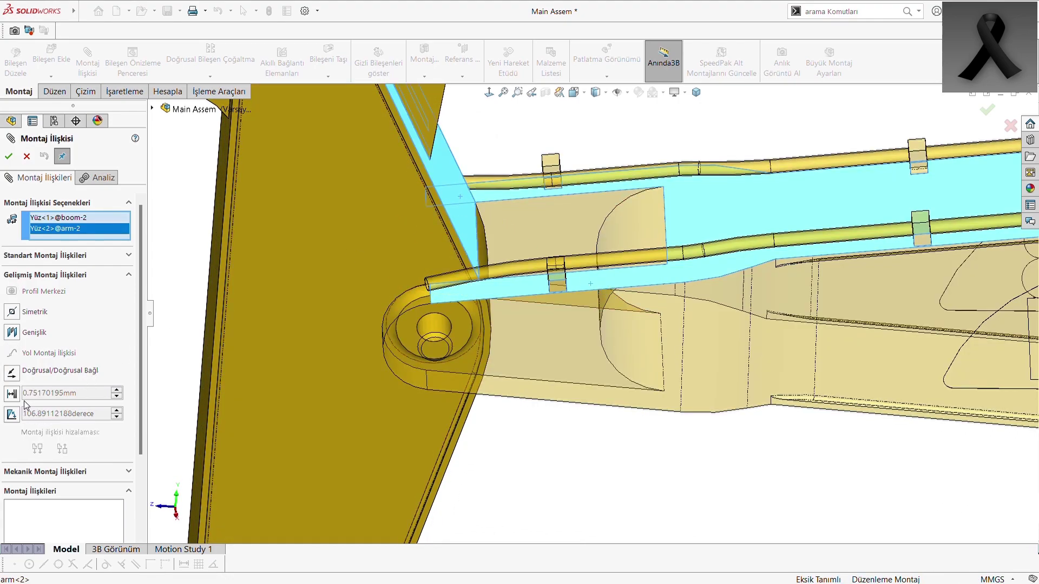
left_click(12, 414)
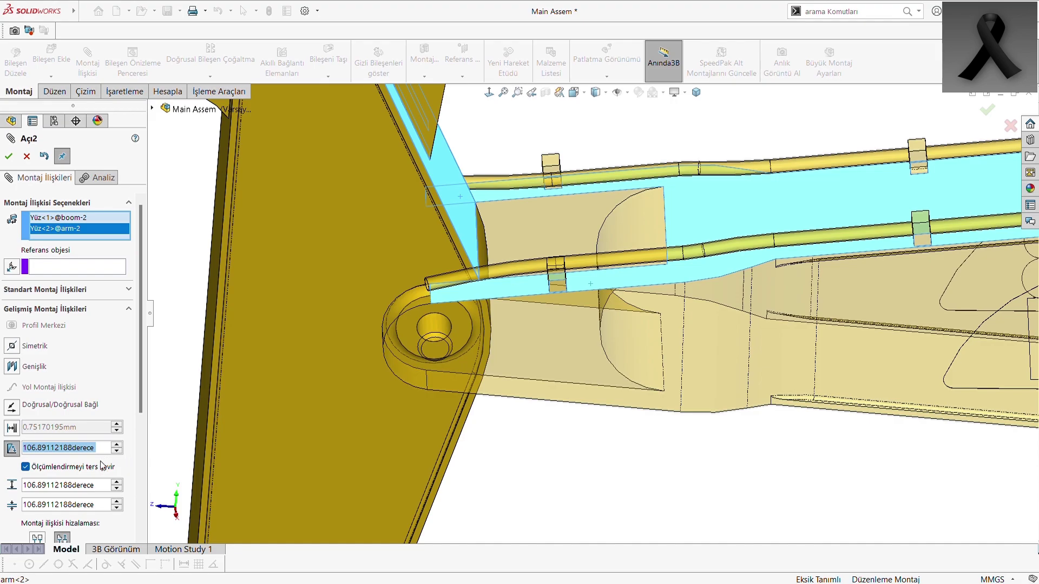
- Set the angle limit's minimum to 60°
left_click(24, 505)
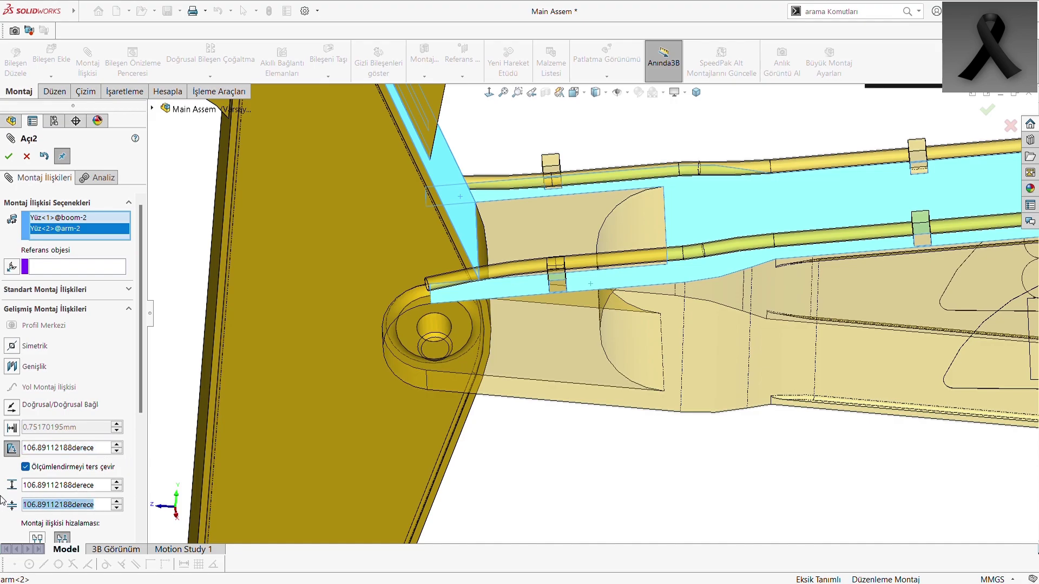
type("60")
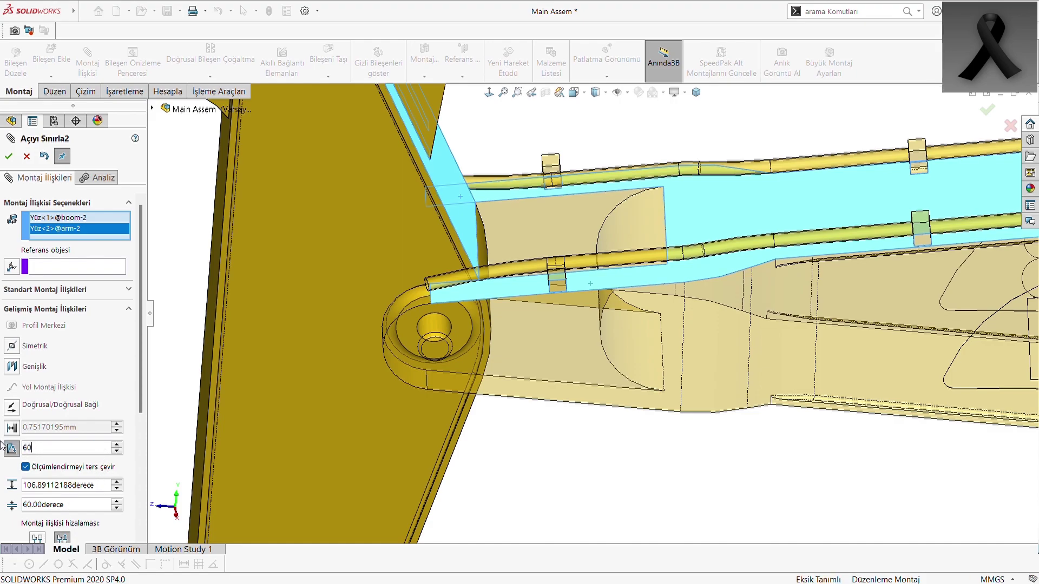
key("Return")
scroll(739, 364, "up", 3)
scroll(739, 364, "up", 3)
scroll(739, 365, "up", 3)
scroll(739, 364, "up", 2)
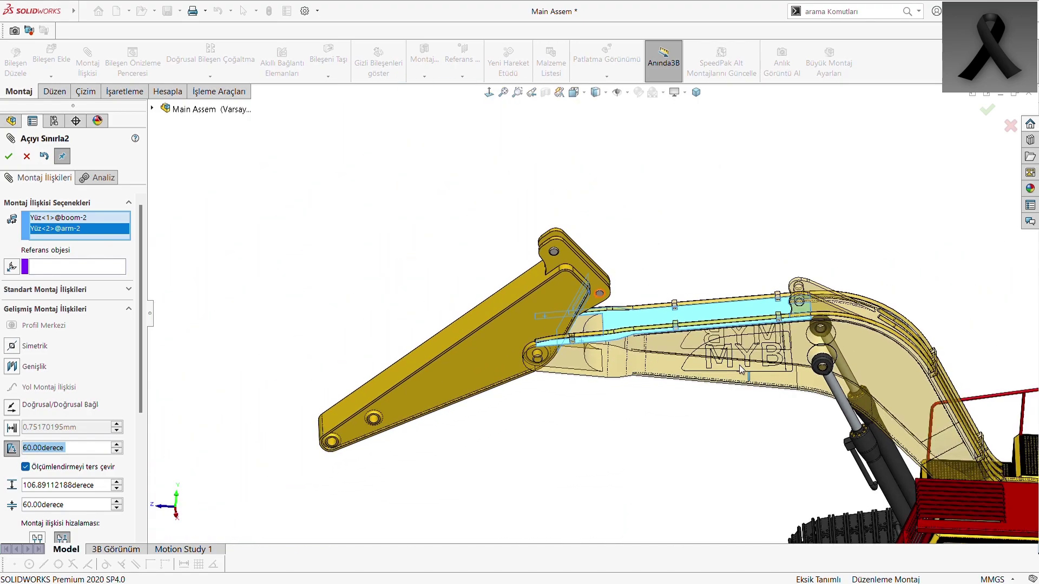
scroll(712, 382, "down", 2)
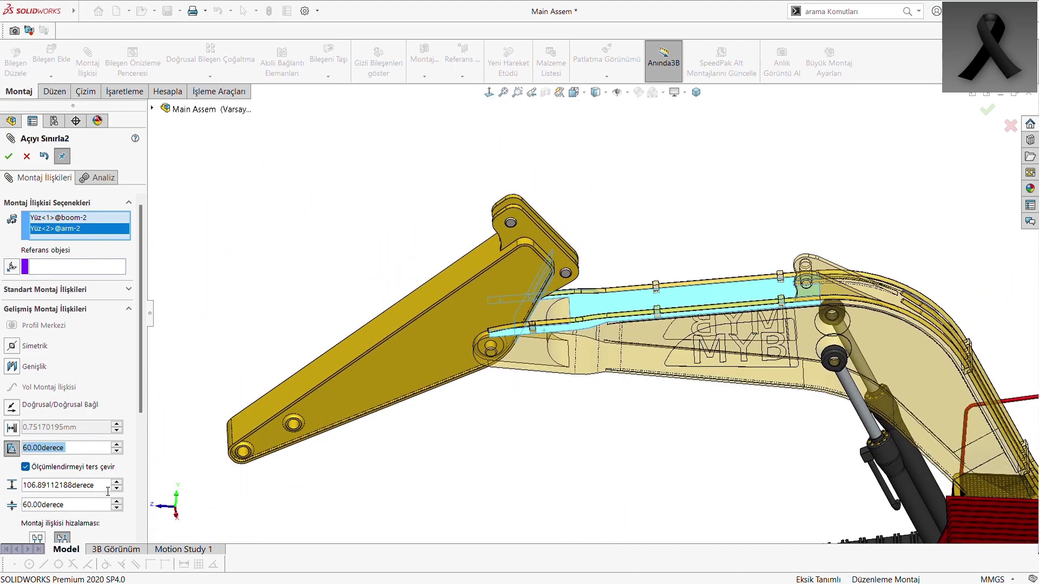
- Set the maximum and current arm angle to 160°
left_click_drag(107, 490, 3, 483)
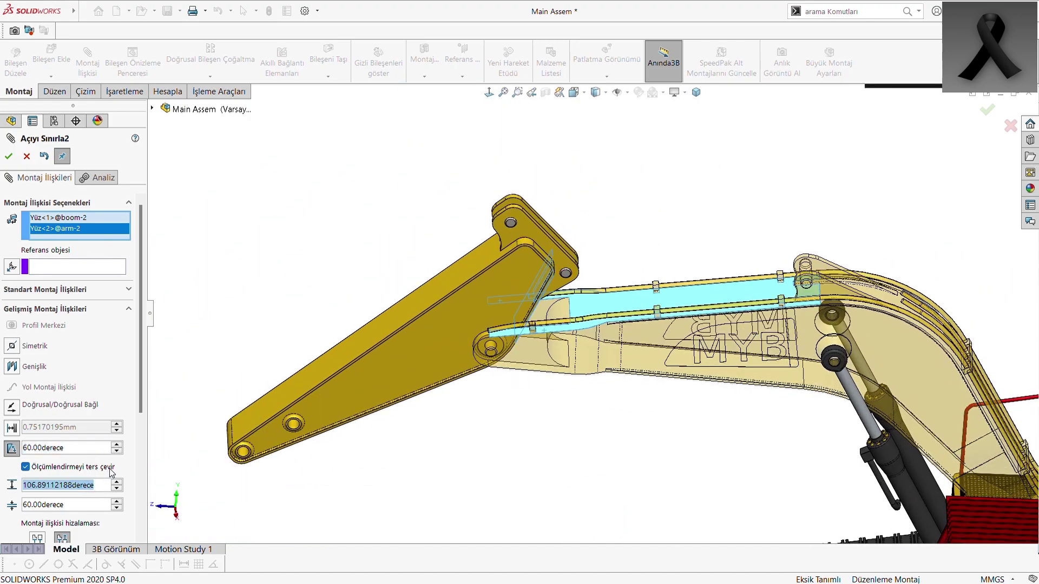
type("1")
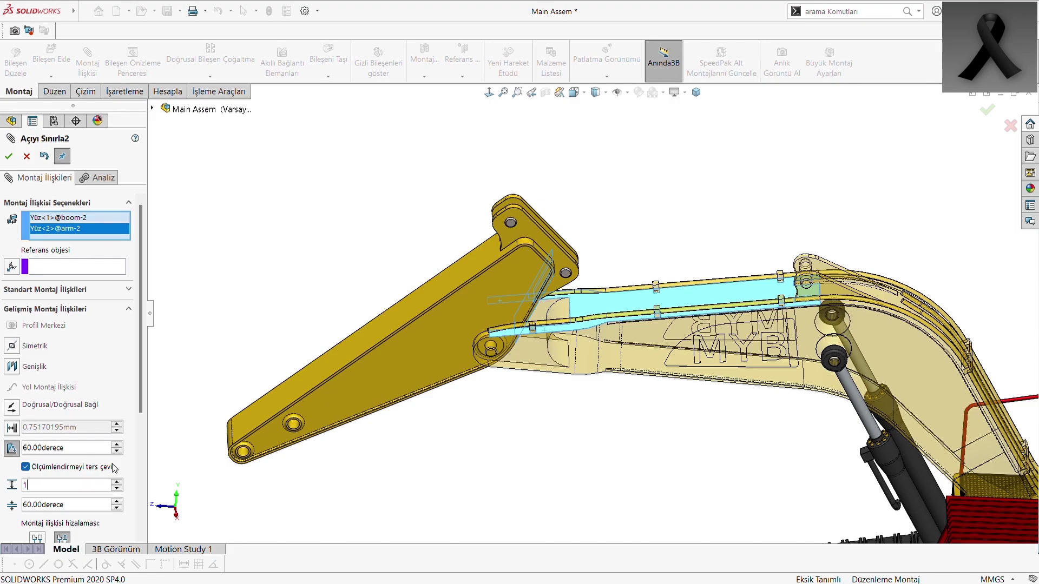
left_click_drag(80, 452, 6, 458)
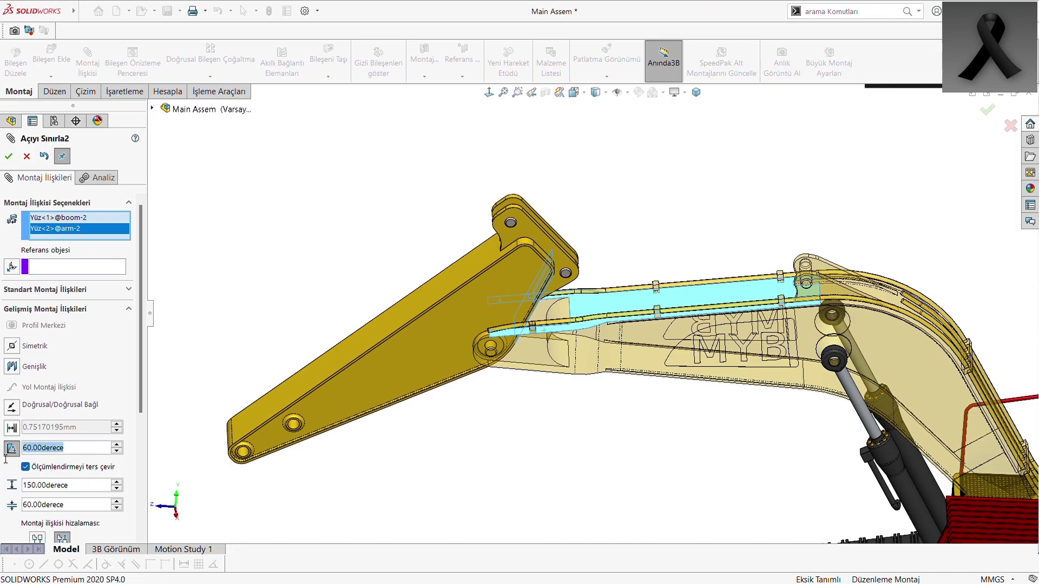
type("150")
key("Return")
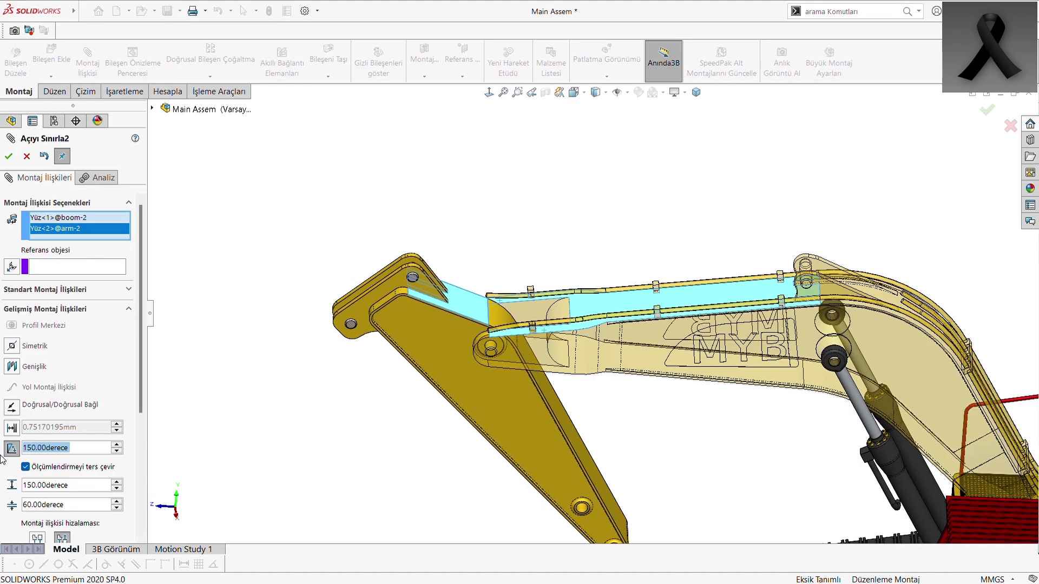
left_click_drag(85, 491, 3, 484)
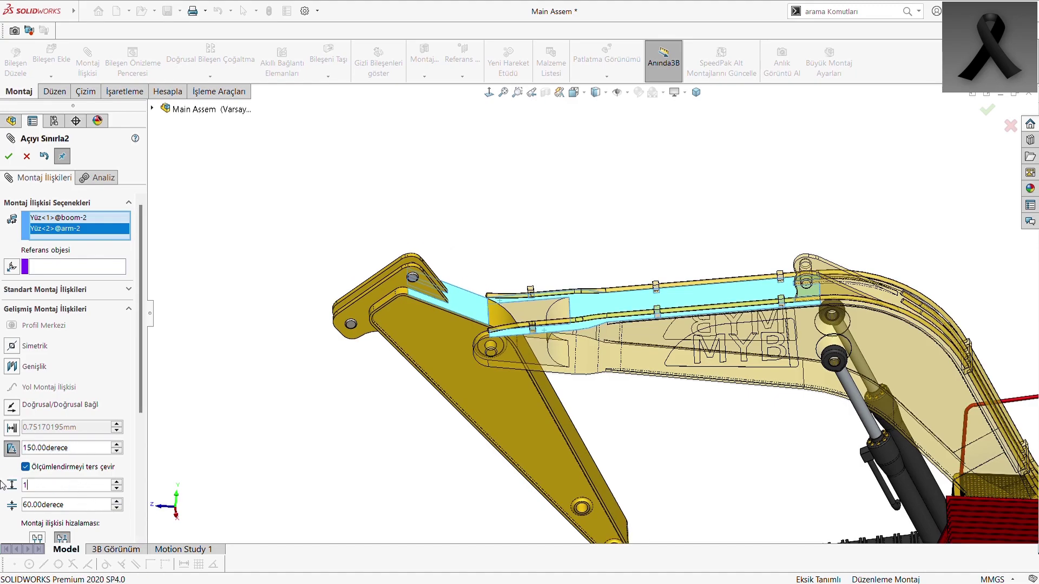
left_click_drag(74, 449, 5, 466)
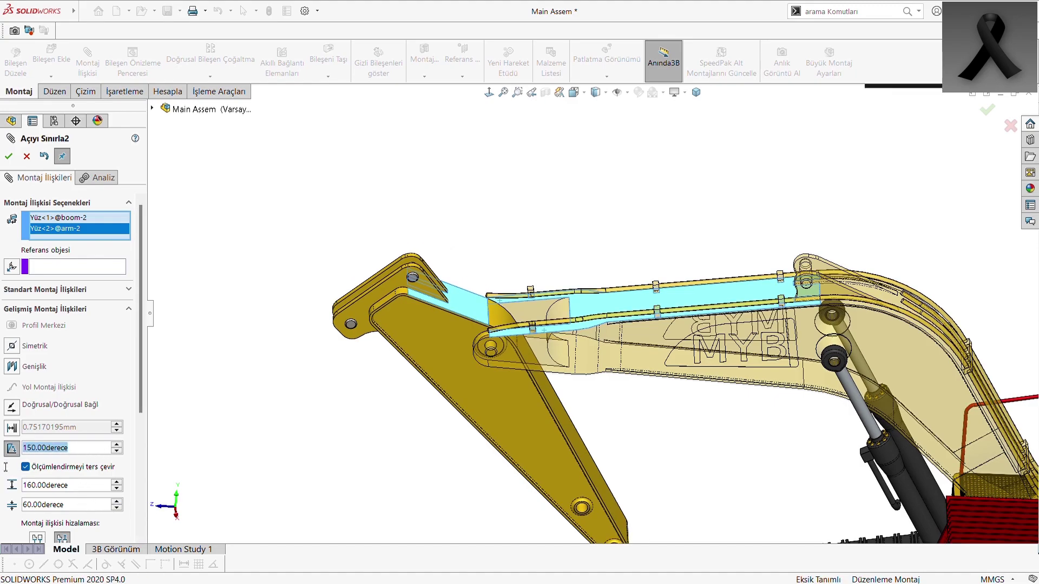
type("160")
key("Return")
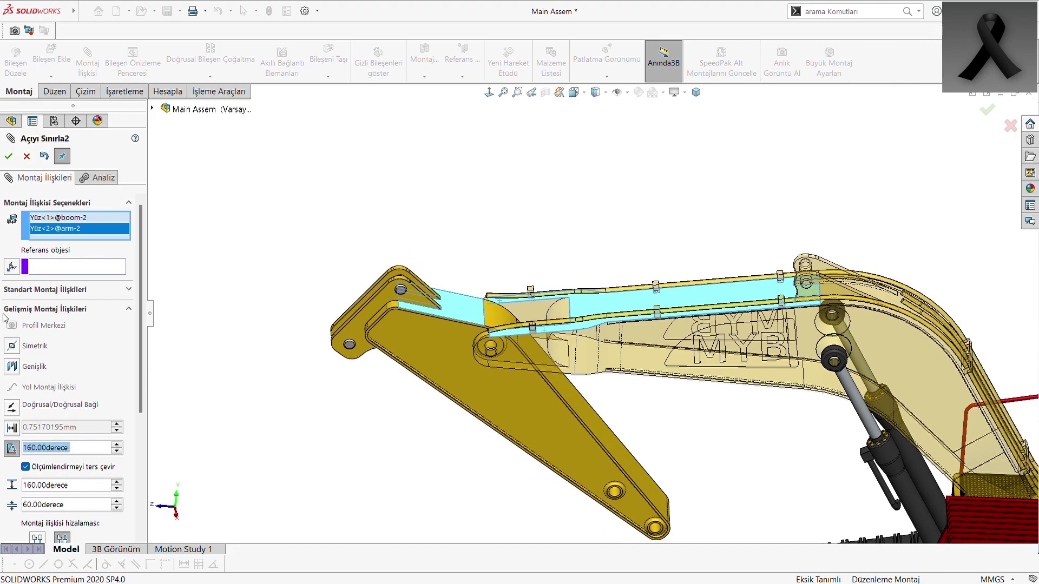
- Accept the angle limit mate and drag the arm until it hangs vertically below the boom
left_click(9, 158)
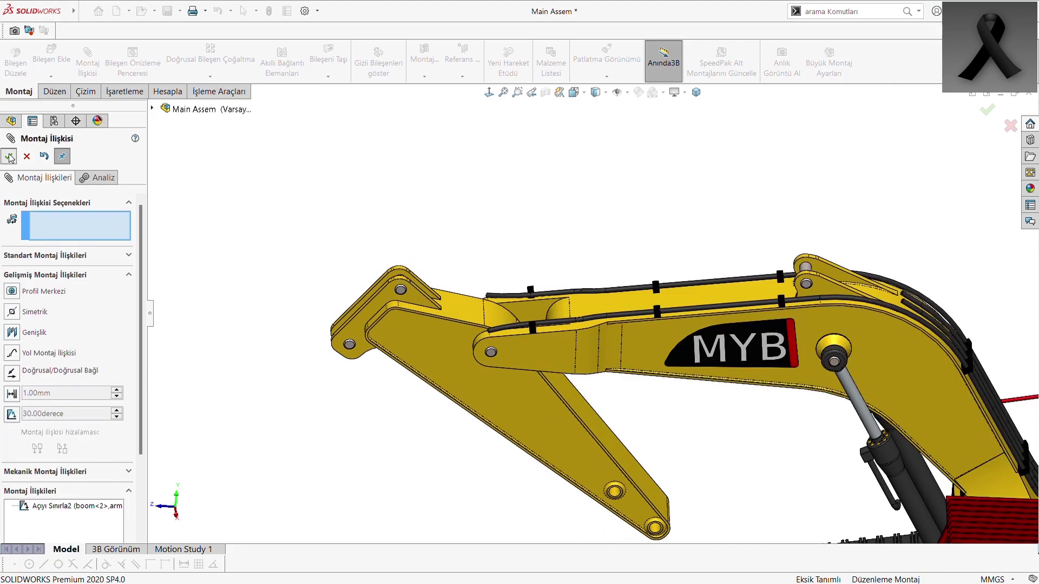
left_click_drag(535, 446, 300, 439)
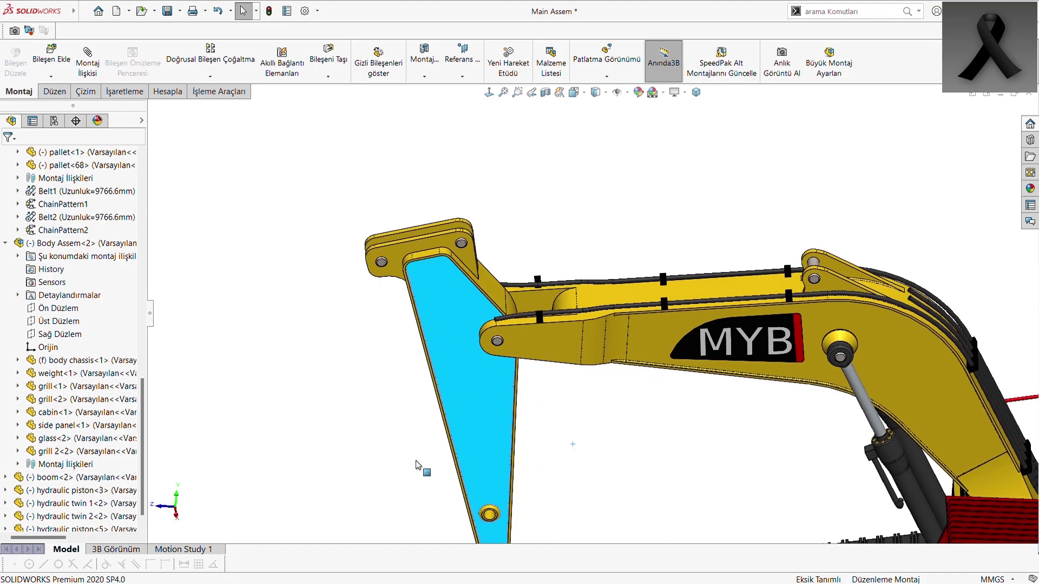
key("Escape")
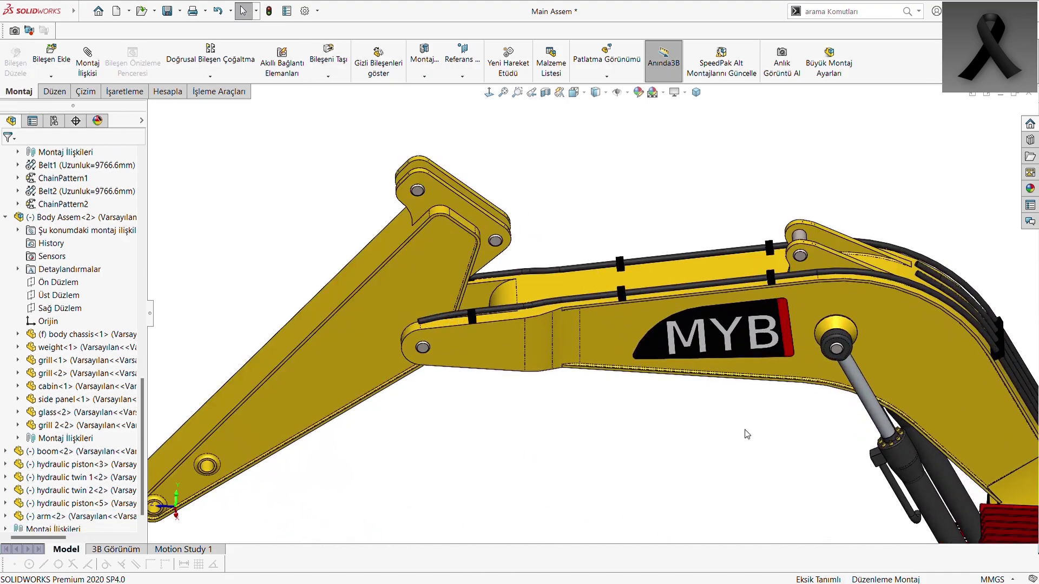
scroll(568, 389, "up", 5)
mouse_move(568, 388)
middle_mouse_down()
mouse_move(579, 340)
mouse_move(568, 343)
middle_mouse_up()
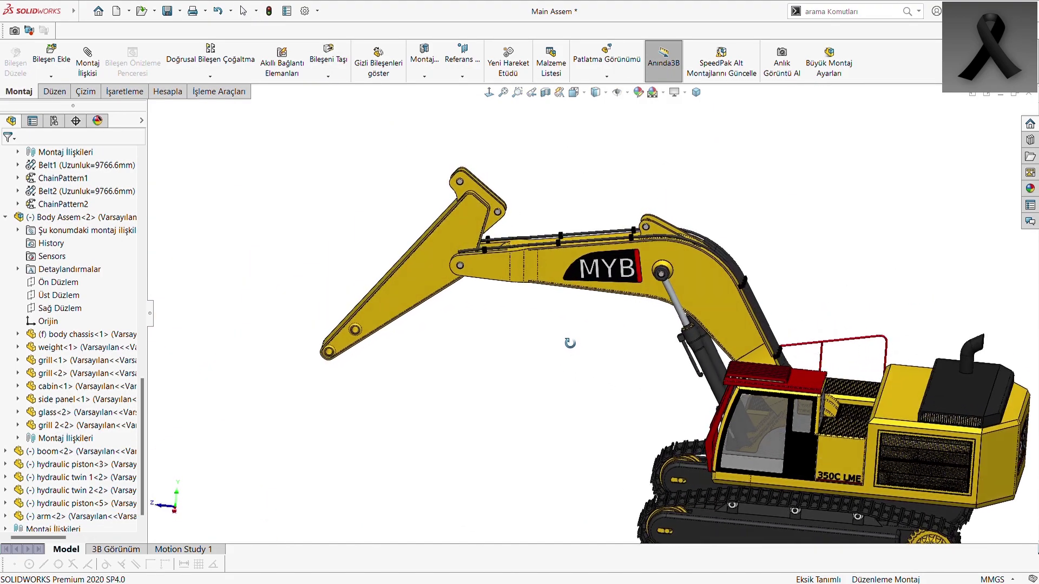
left_click(390, 310)
left_click_drag(319, 267, 394, 355)
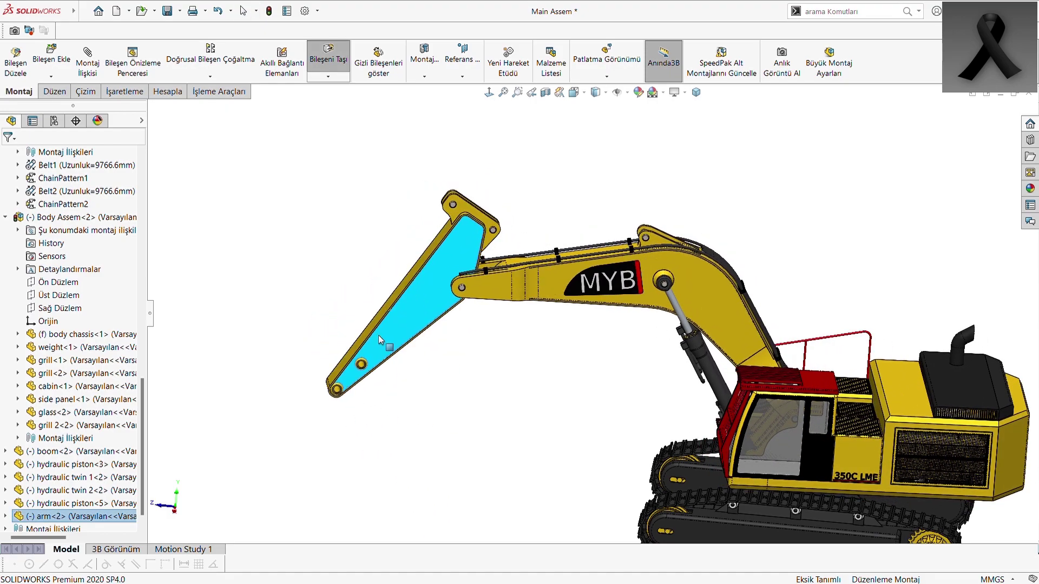
left_click_drag(394, 355, 436, 331)
key("Escape")
left_click(52, 56)
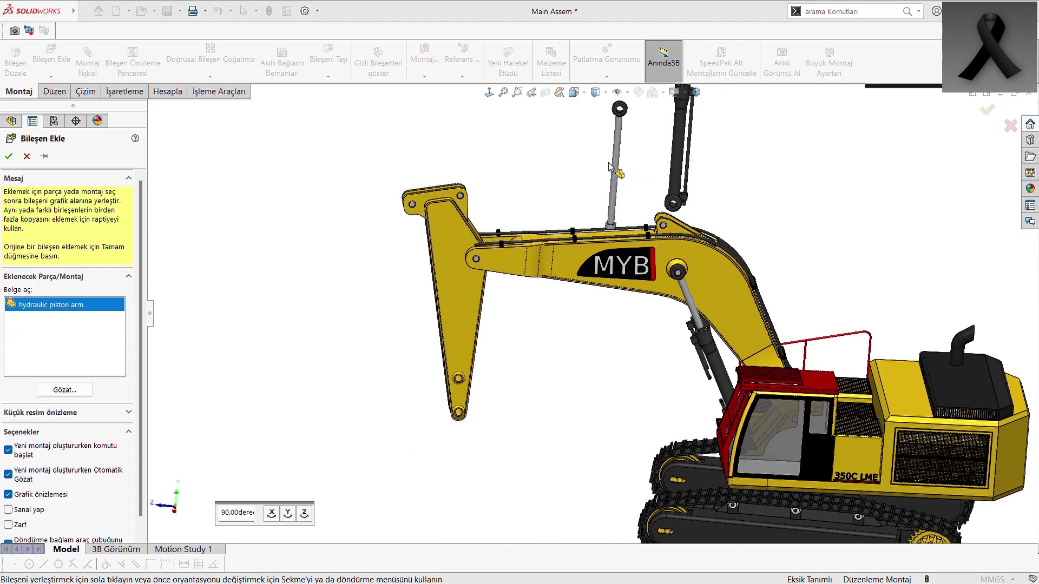
- Place the hydraulic piston arm above the boom beside the arm cylinder
left_click(552, 146)
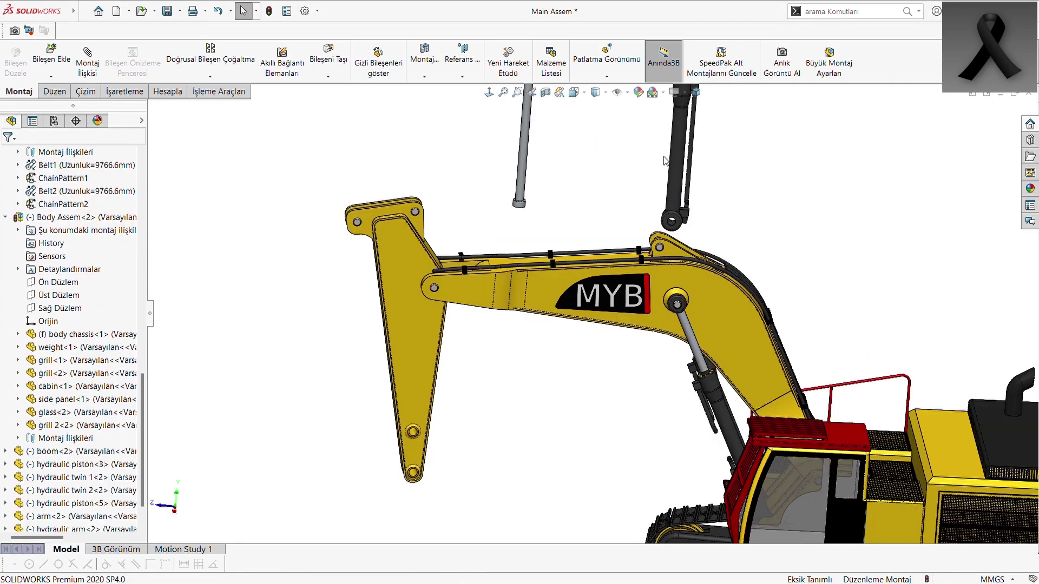
middle_click_drag(683, 163, 636, 268, "ctrl")
scroll(636, 267, "down", 3)
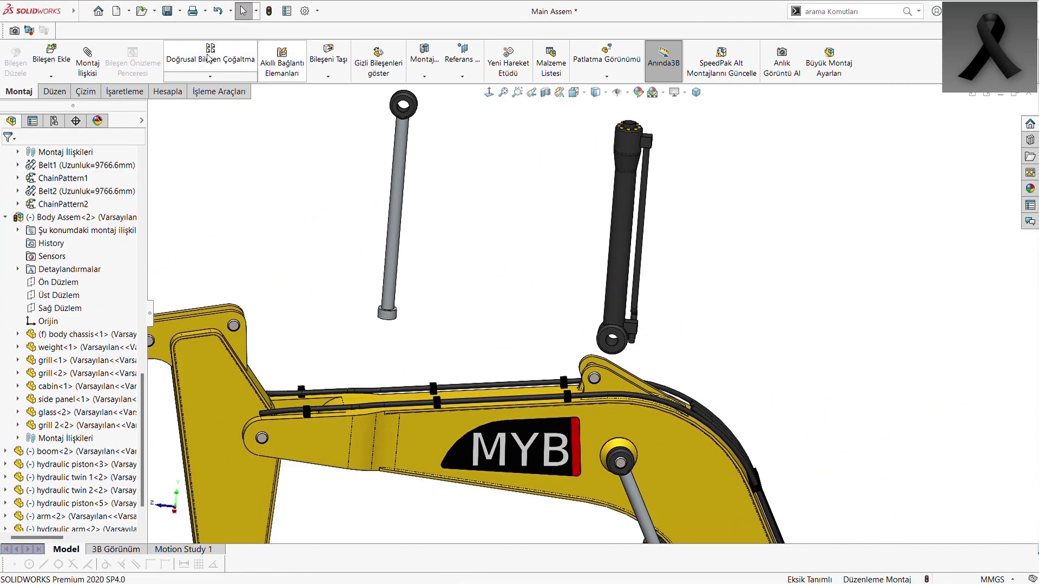
left_click(88, 60)
- Make the cylinder bore concentric with the boom pin hole
scroll(619, 354, "down", 3)
scroll(618, 352, "down", 3)
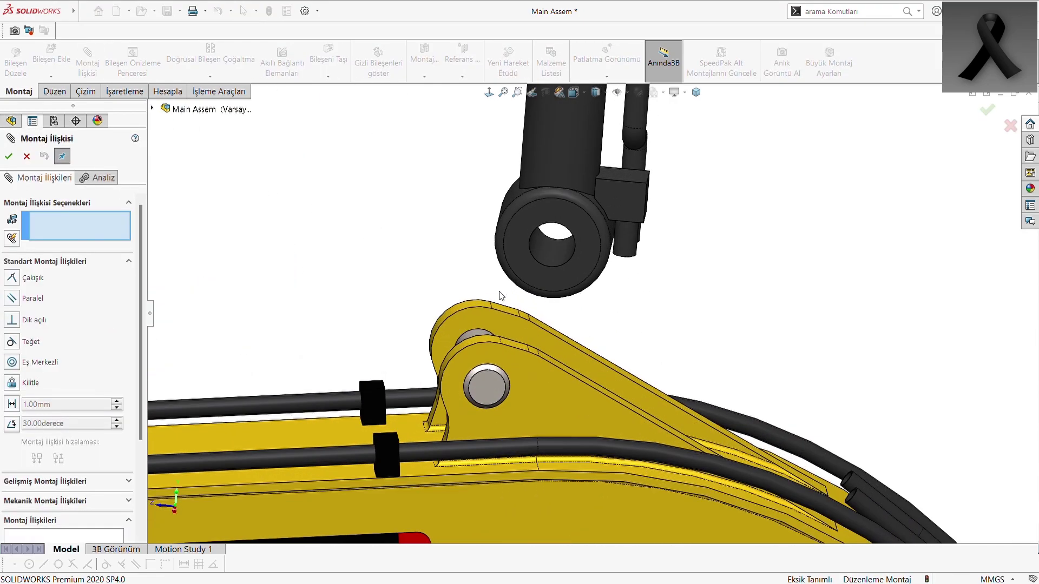
left_click(539, 241)
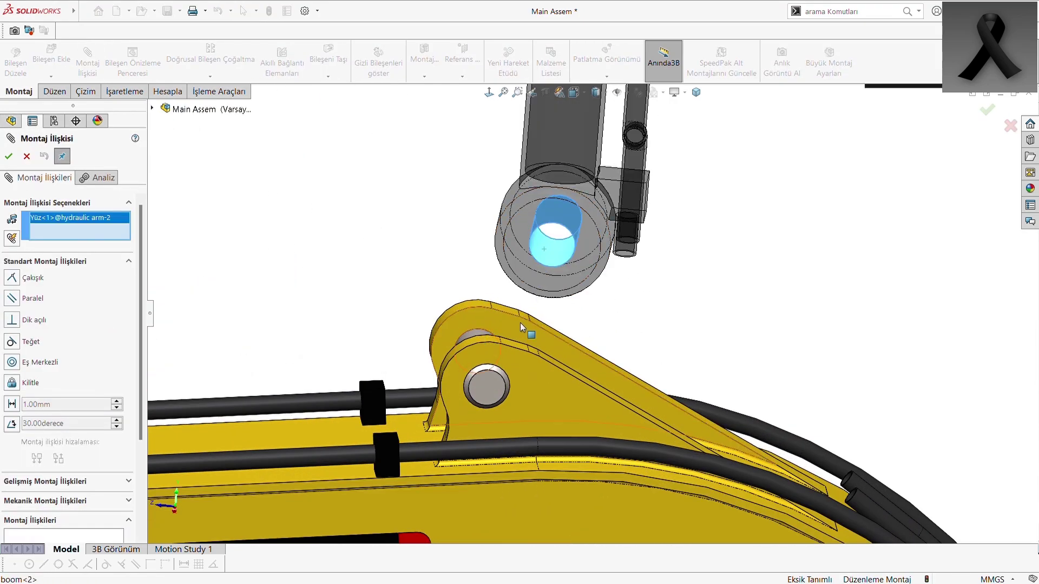
middle_click_drag(490, 342, 498, 349)
left_click(495, 349)
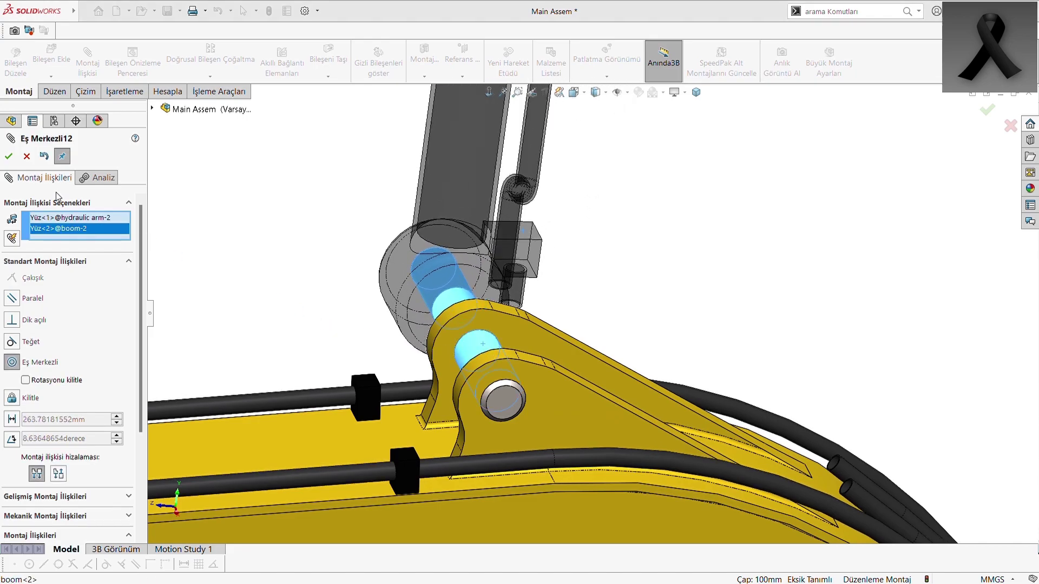
left_click(9, 157)
- Make the cylinder's side face coincident with the boom bracket
left_click(466, 277)
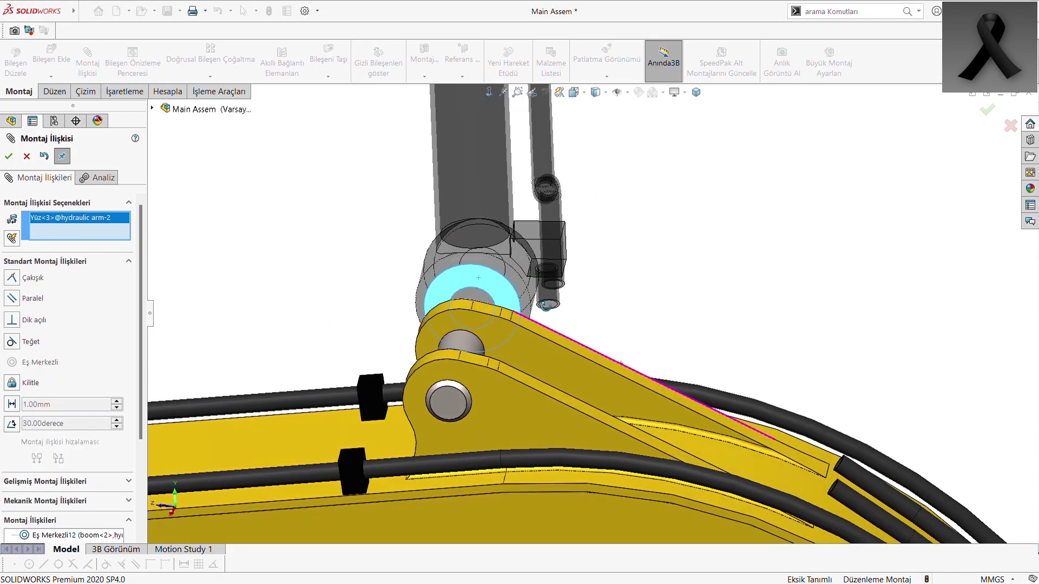
middle_click_drag(466, 277, 453, 386)
left_click(528, 380)
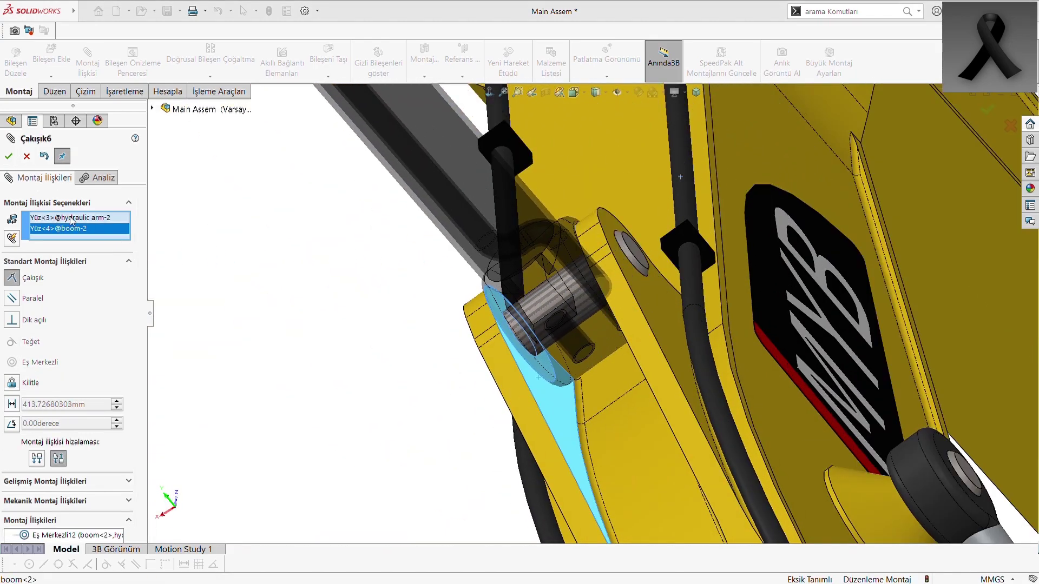
left_click(9, 157)
scroll(562, 179, "up", 10)
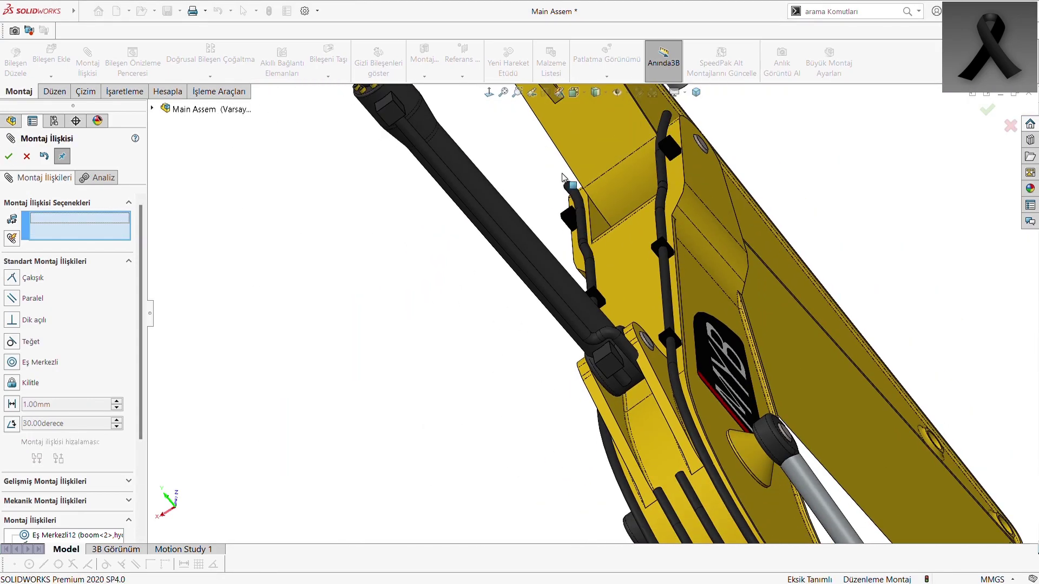
scroll(638, 205, "down", 5)
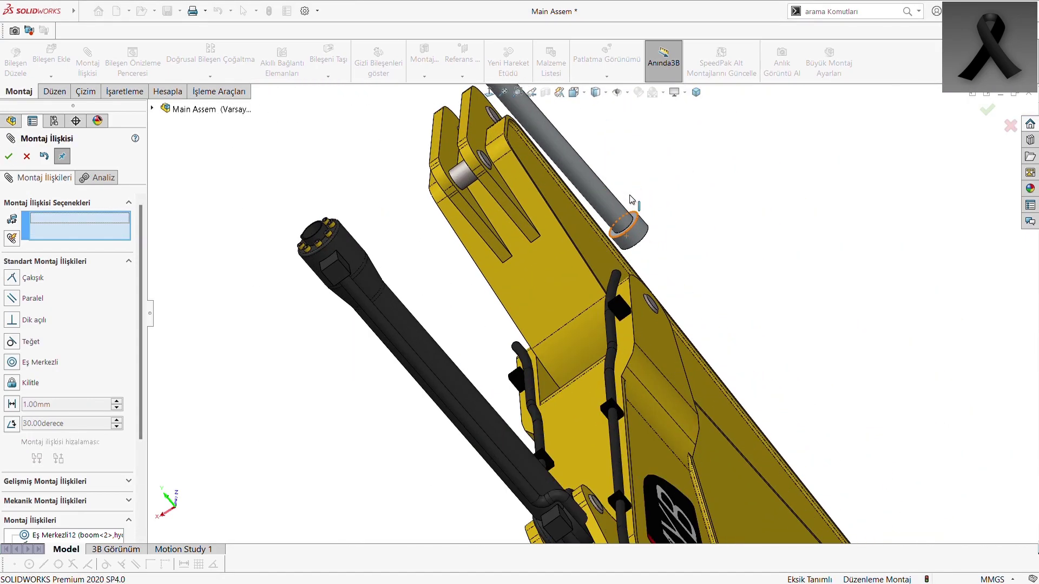
- Make the piston rod concentric with the cylinder's bore
left_click(639, 236)
middle_click_drag(639, 236, 790, 404)
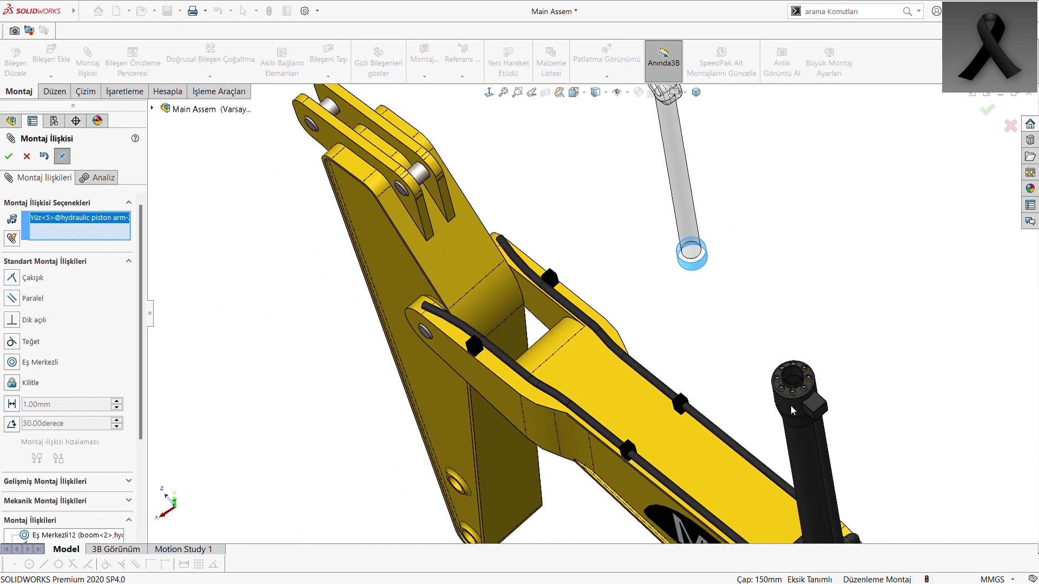
scroll(790, 405, "down", 3)
scroll(744, 321, "down", 2)
left_click(745, 321)
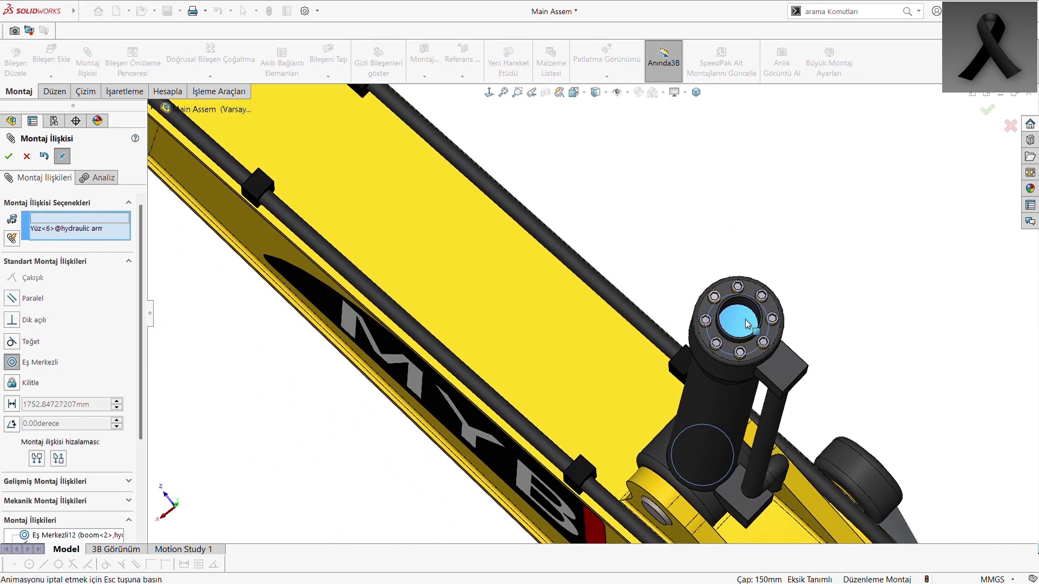
right_click(524, 323)
- Pin the piston rod's eye to the arm's pin hole
left_click(766, 212)
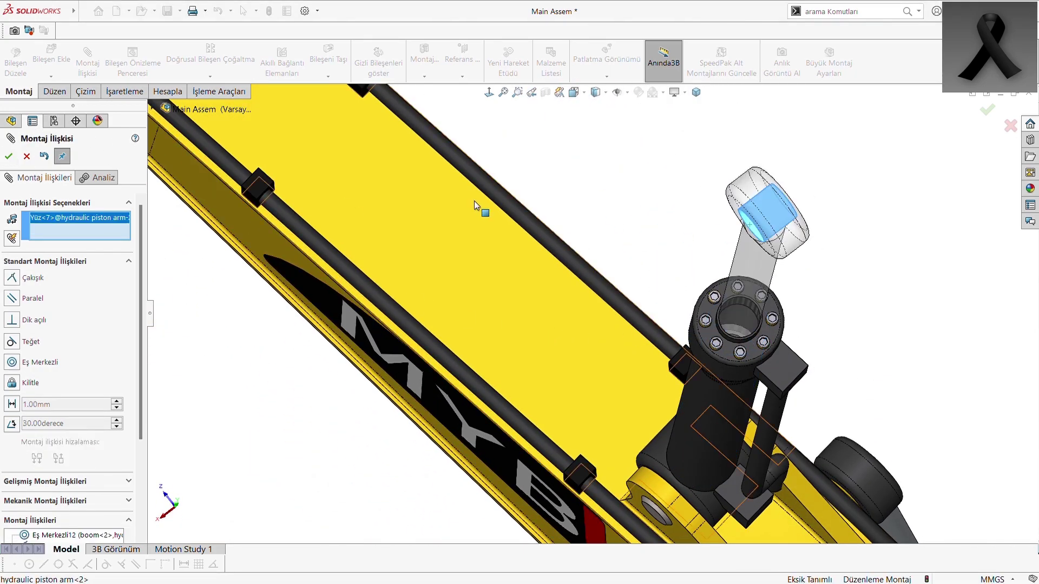
scroll(474, 200, "up", 2)
scroll(473, 200, "up", 3)
scroll(439, 156, "down", 3)
scroll(439, 156, "down", 2)
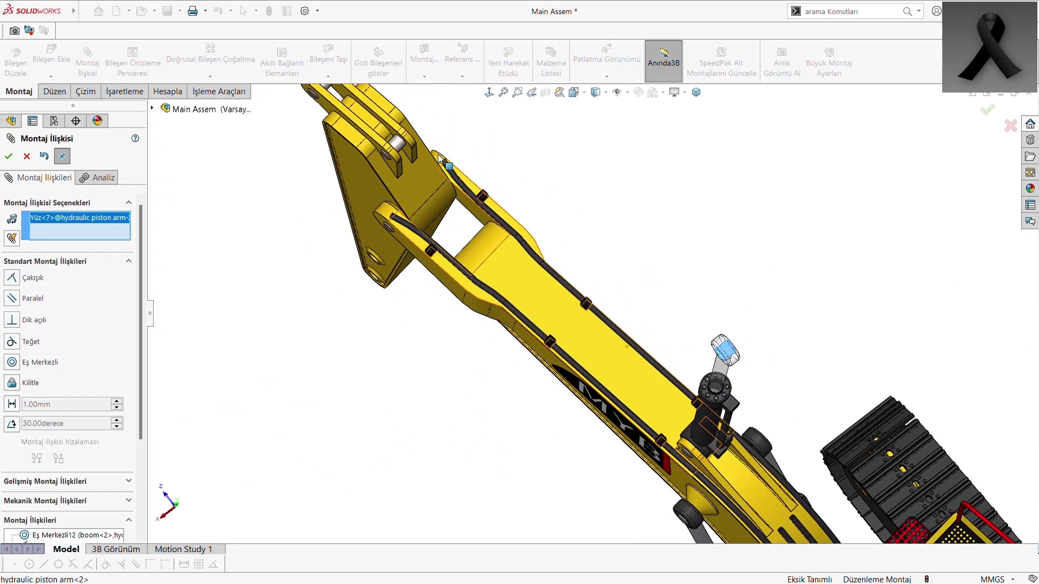
left_click(403, 152)
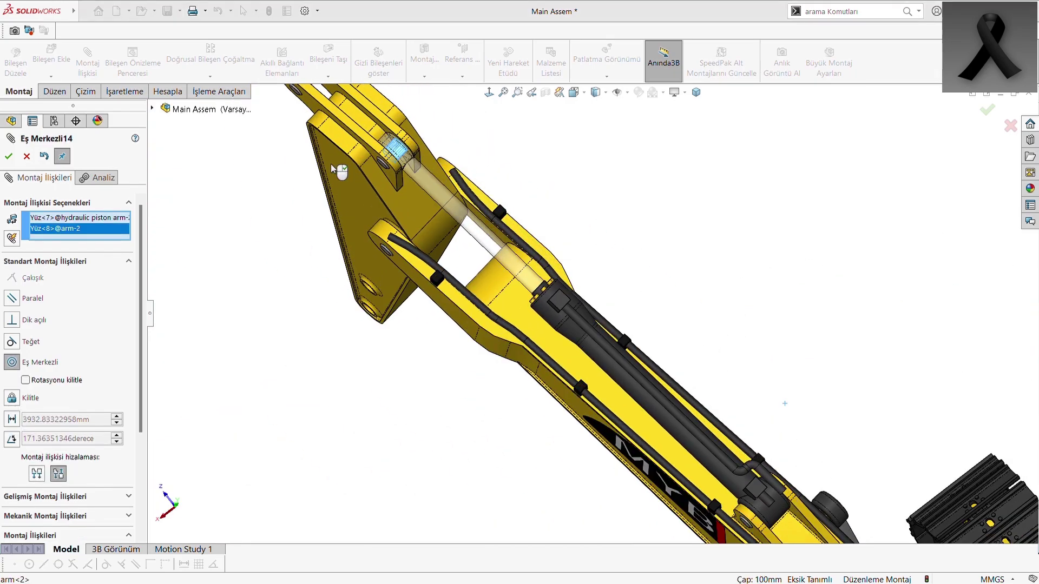
left_click(9, 156)
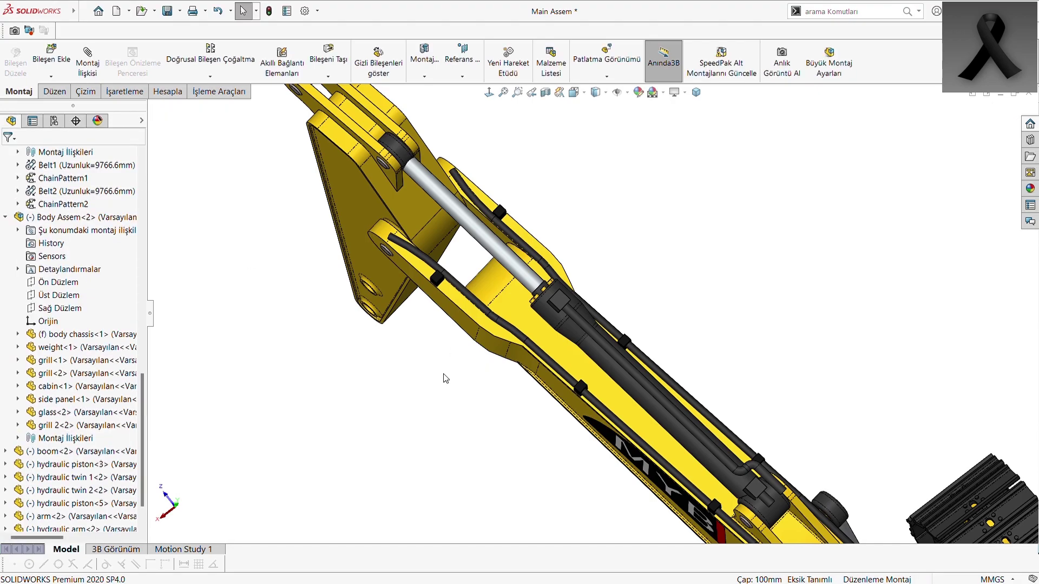
- Orbit to the boom's inner face and select the arm component
middle_click_drag(444, 378, 503, 376)
scroll(493, 373, "up", 3)
scroll(489, 355, "down", 3)
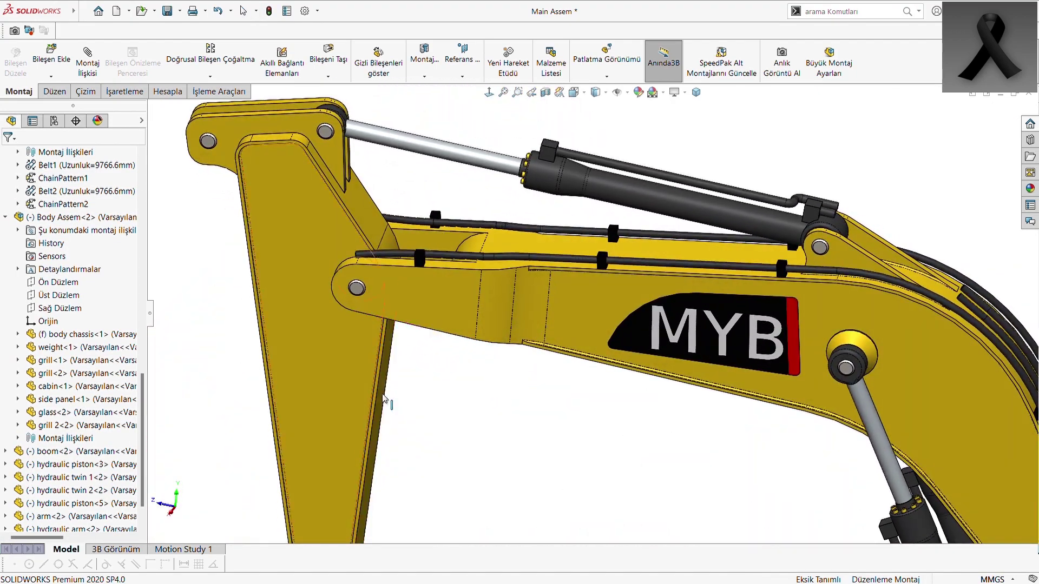
middle_click_drag(345, 467, 100, 358)
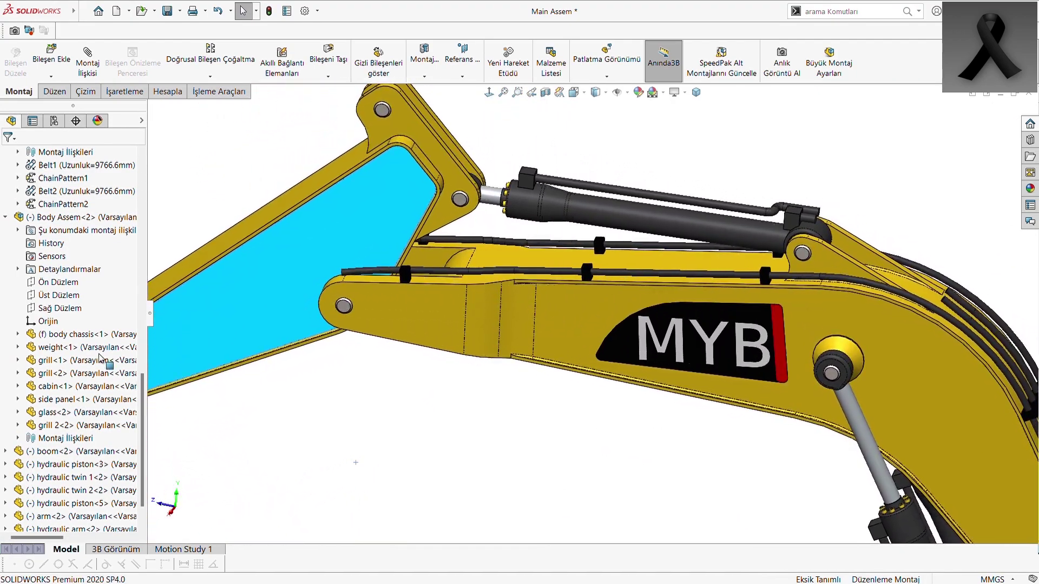
left_click(81, 516)
- Collapse Tracks Chassis Assem and expand the Mates folder in the tree
scroll(33, 433, "up", 1)
scroll(21, 420, "down", 2)
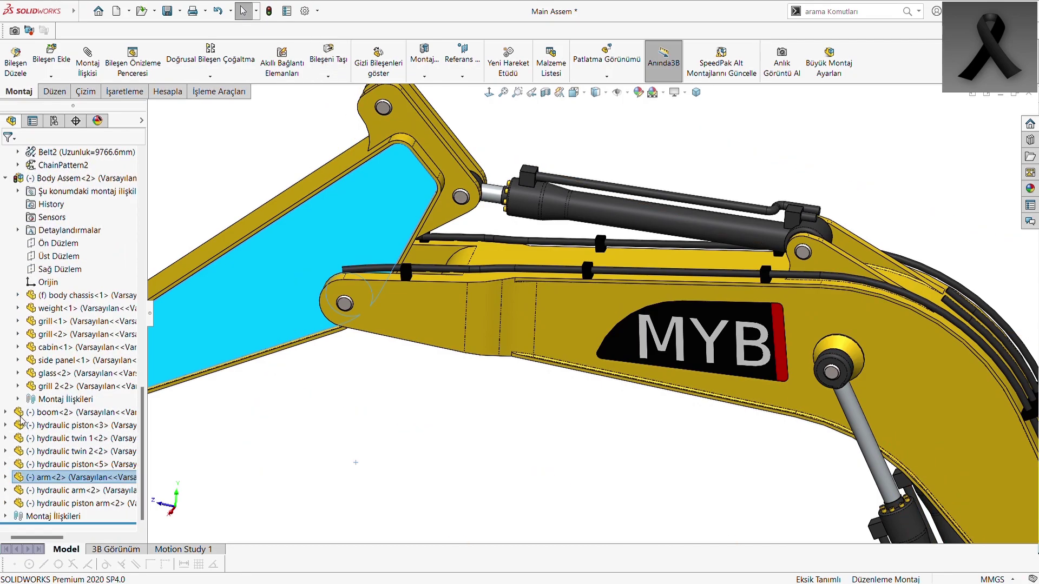
scroll(11, 179, "up", 7)
scroll(11, 184, "up", 5)
scroll(12, 194, "up", 5)
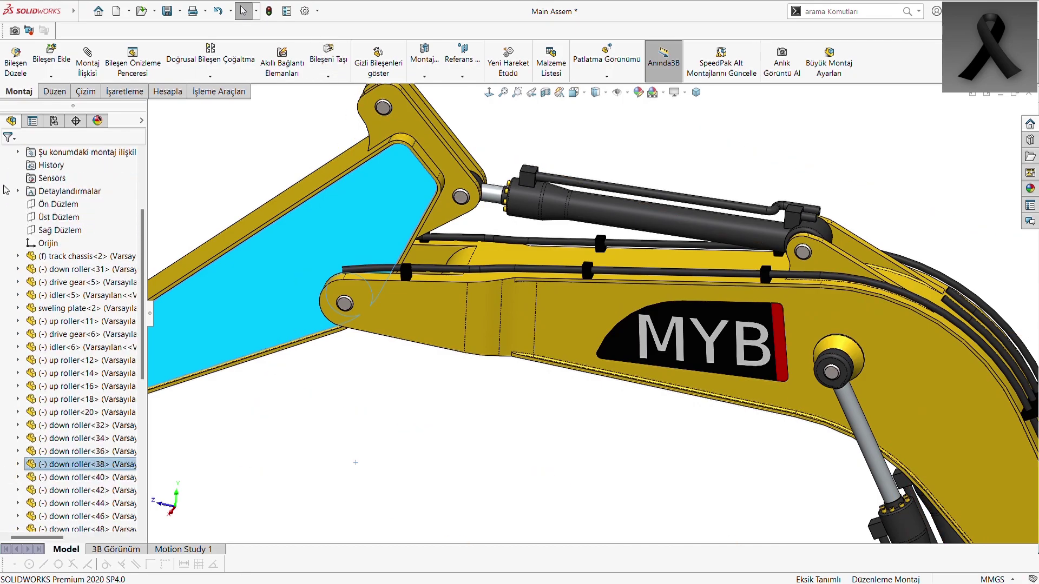
scroll(13, 203, "up", 3)
left_click(7, 255)
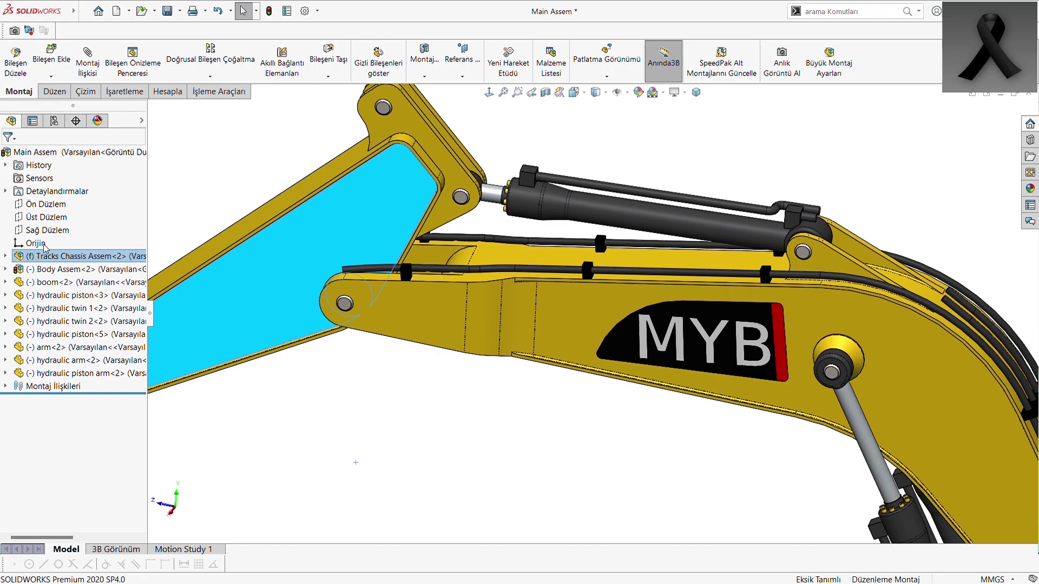
left_click(5, 385)
- Edit the Açıyı Sınırla2 mate to a 50° angle and confirm
left_click(60, 464)
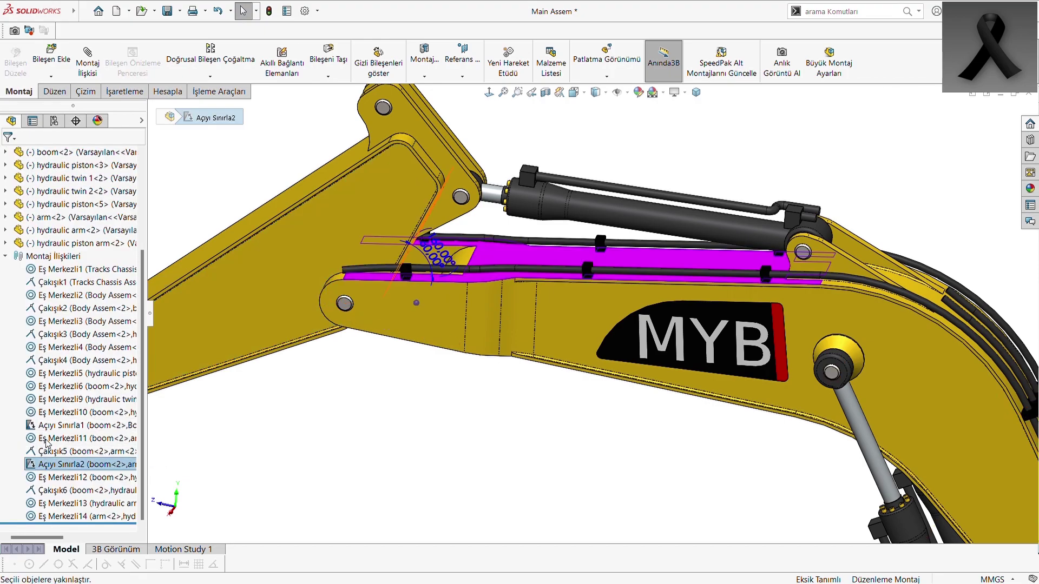
left_click(50, 432)
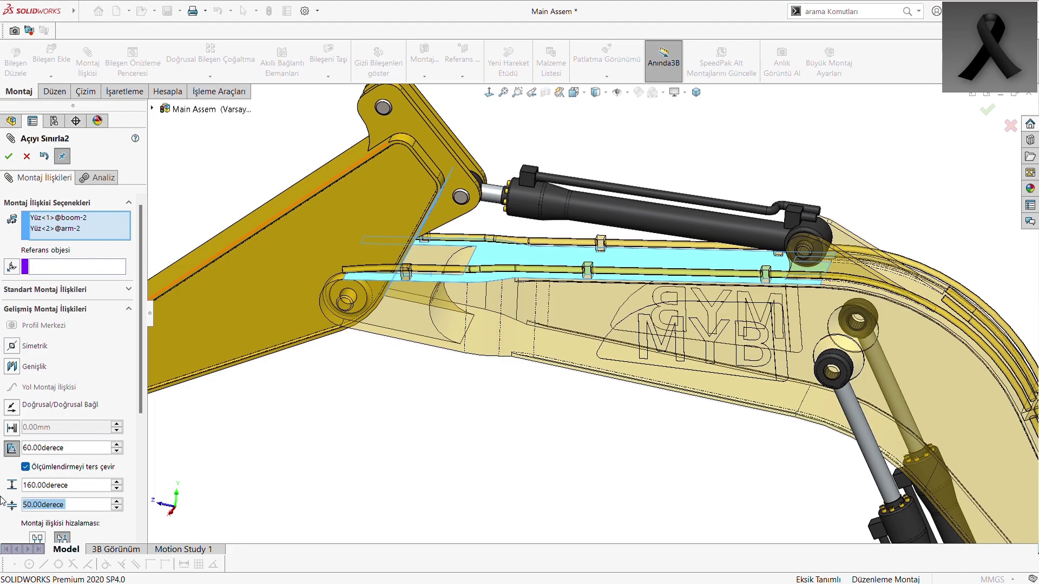
left_click(76, 449)
type("50")
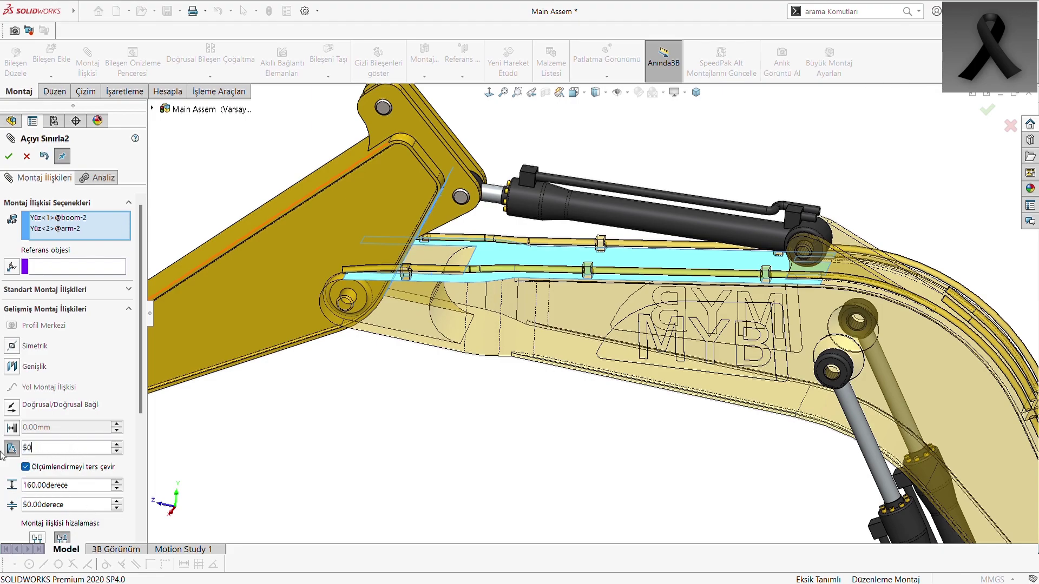
key("Return")
left_click(9, 157)
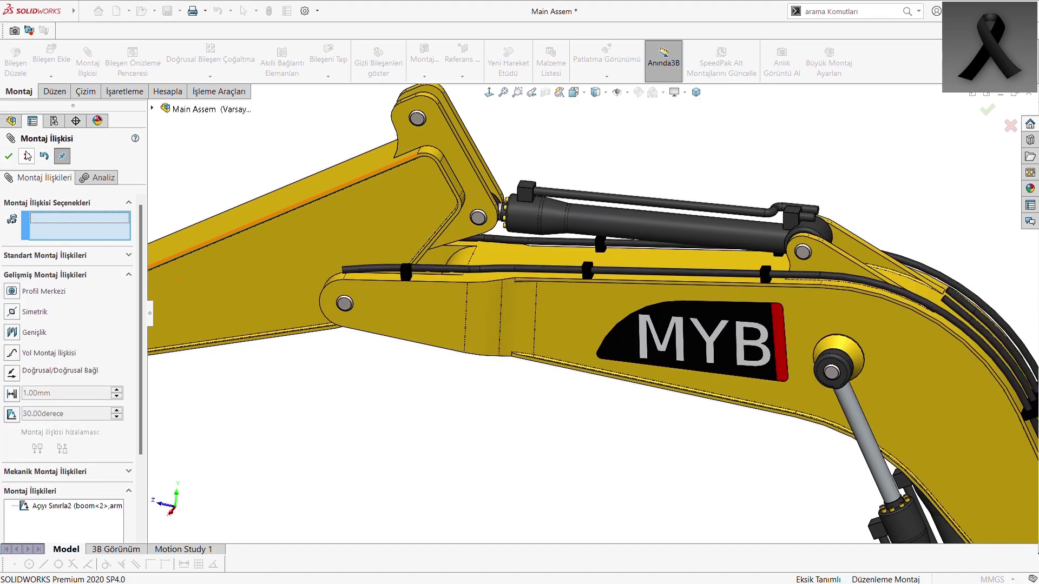
left_click(27, 157)
- Reopen Açıyı Sınırla2 and set the arm angle to 160°
left_click(48, 467)
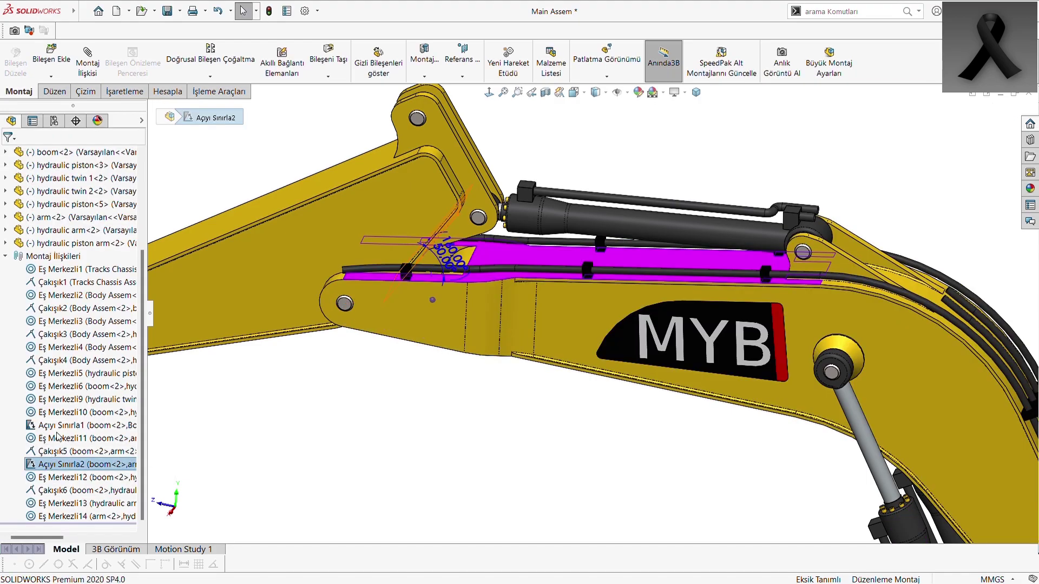
left_click_drag(86, 353, 4, 359)
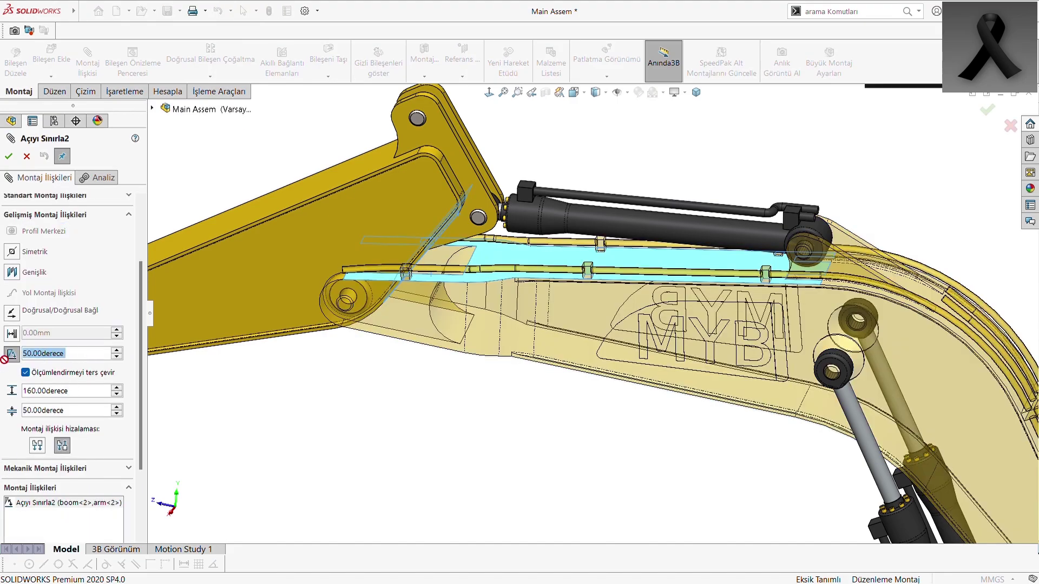
key("Return")
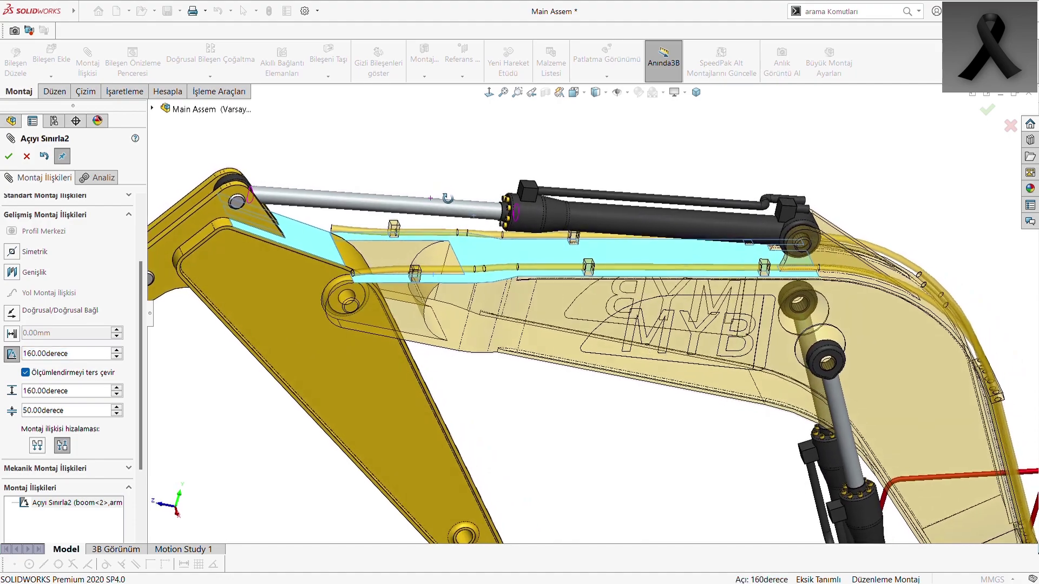
left_click(9, 157)
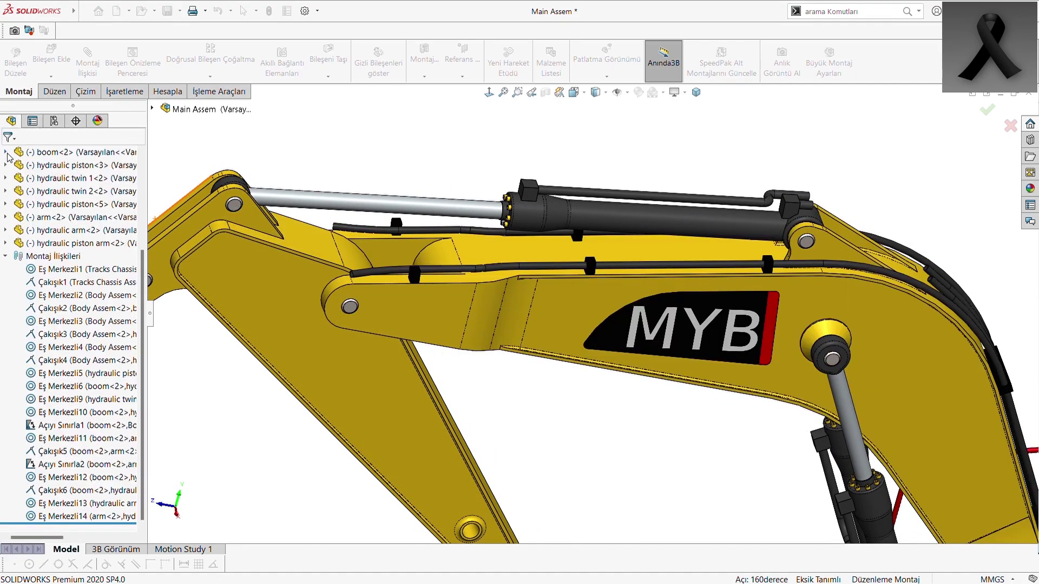
- Swing the arm up and place bucket part 1 beside the arm tip
scroll(433, 325, "down", 3)
scroll(701, 389, "up", 2)
scroll(676, 398, "up", 2)
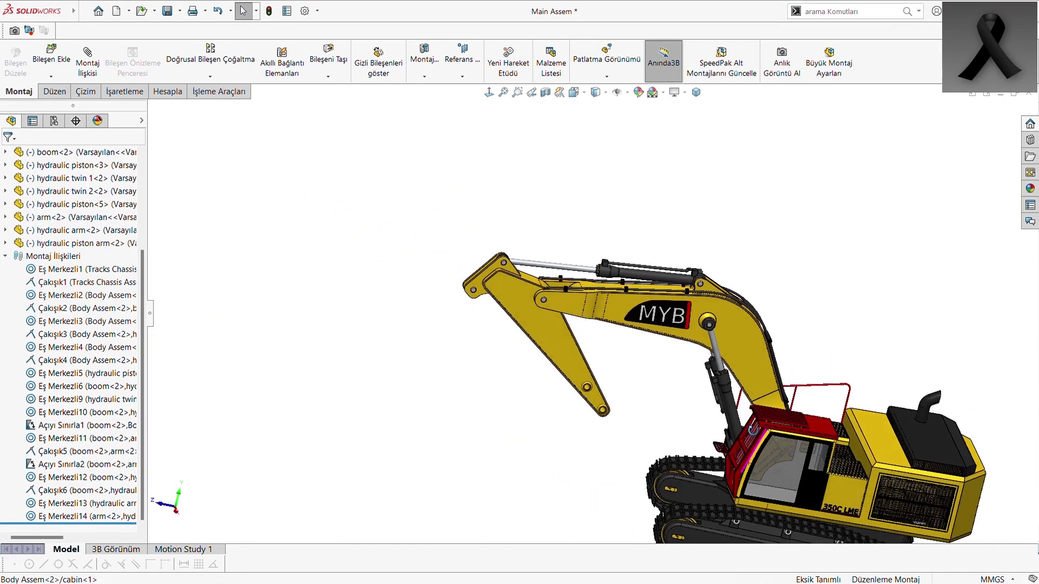
scroll(649, 403, "up", 1)
left_click_drag(634, 407, 460, 390)
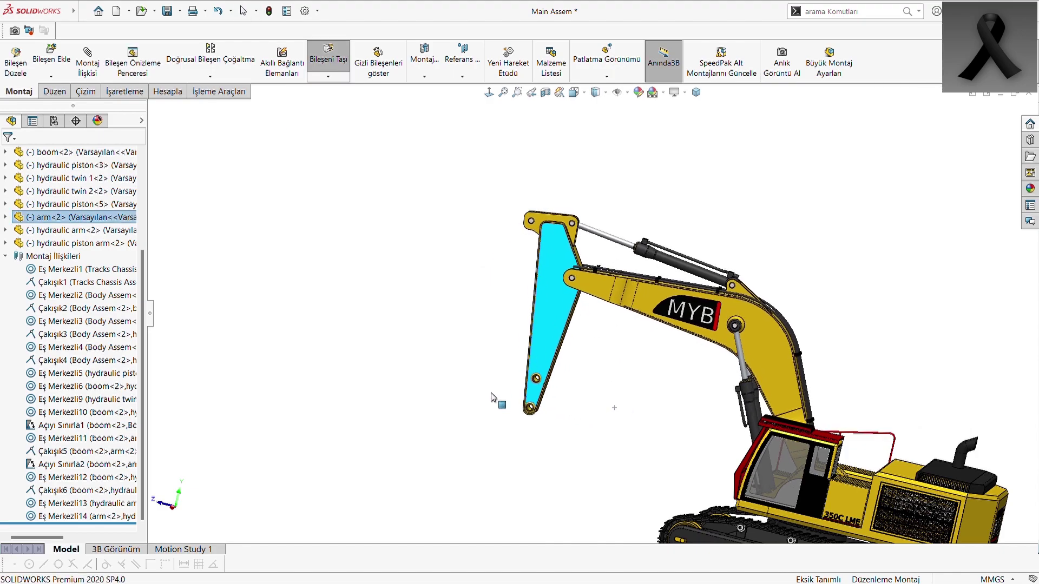
left_click(63, 59)
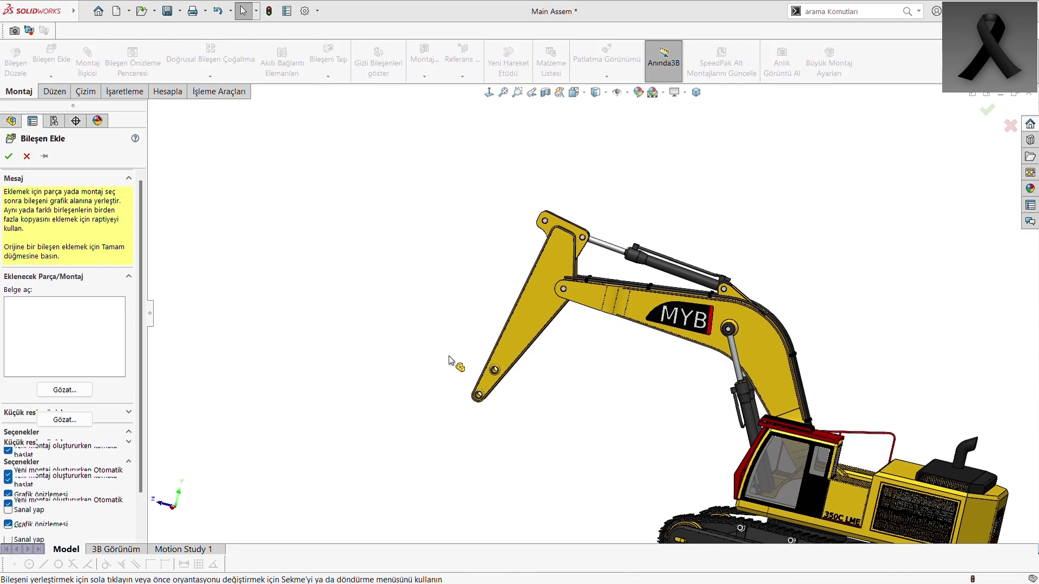
left_click(470, 359)
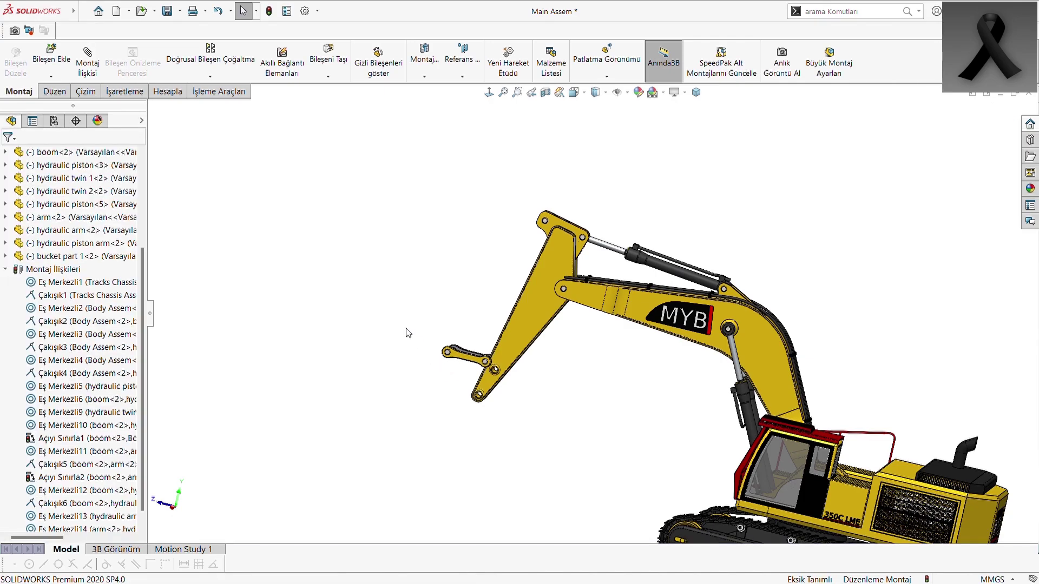
- Make the bucket link's pin concentric with the arm tip hole
scroll(518, 337, "down", 3)
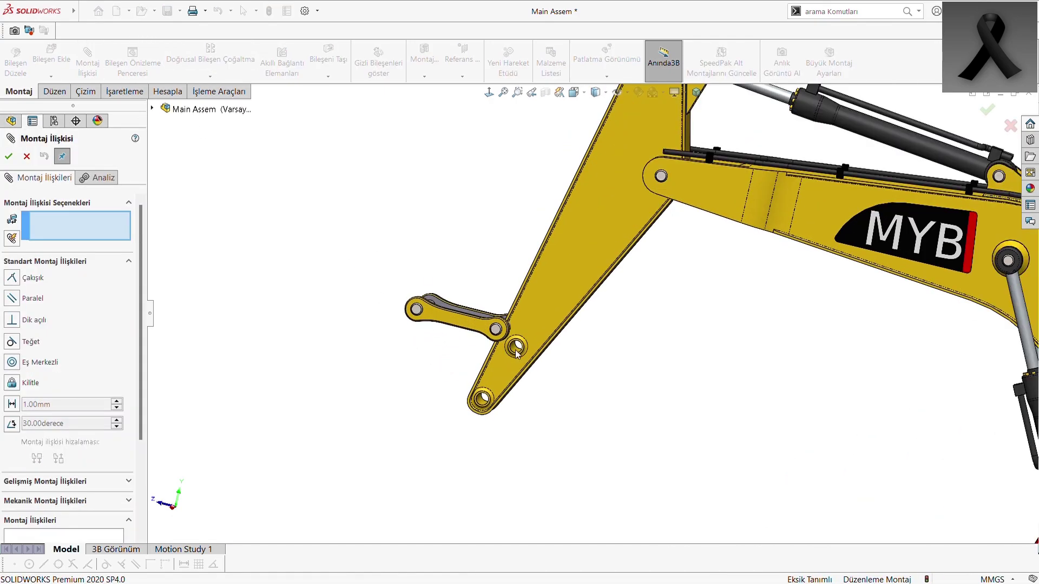
scroll(518, 336, "down", 3)
scroll(518, 336, "down", 2)
left_click(550, 367)
left_click(539, 276)
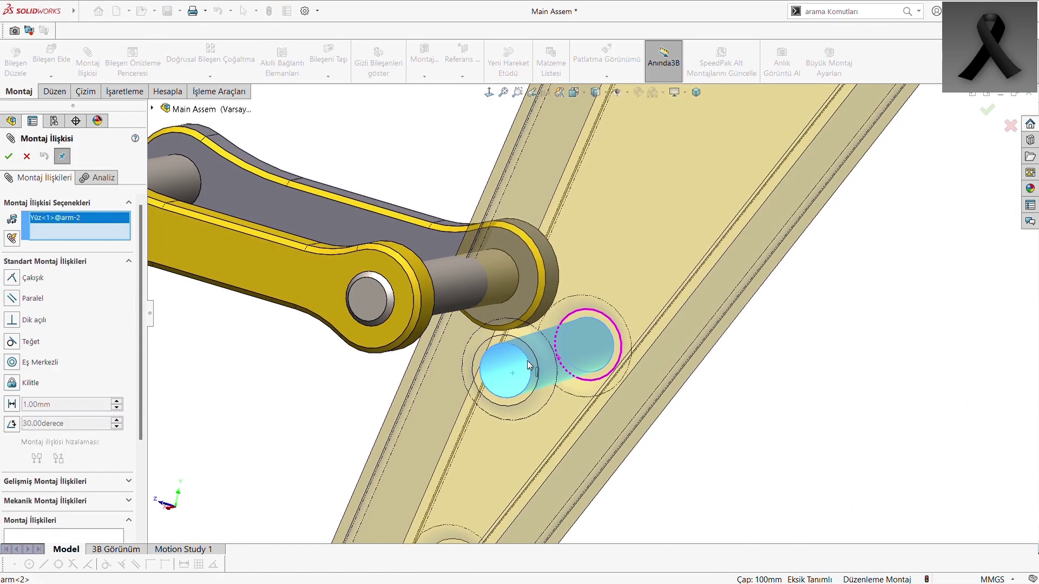
key("Return")
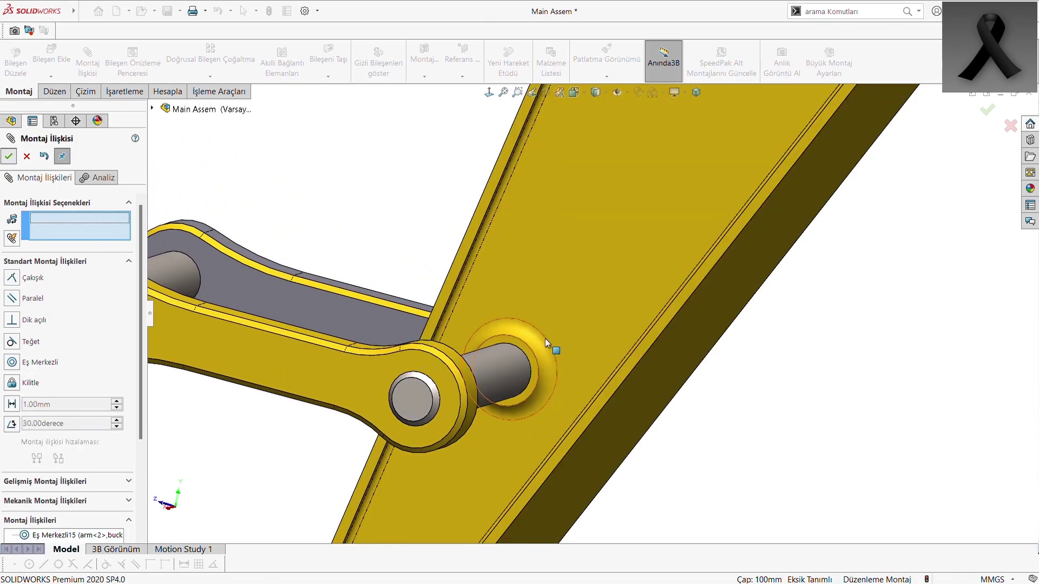
- Make the link's side face coincident with the arm face
left_click(375, 323)
scroll(726, 420, "up", 5)
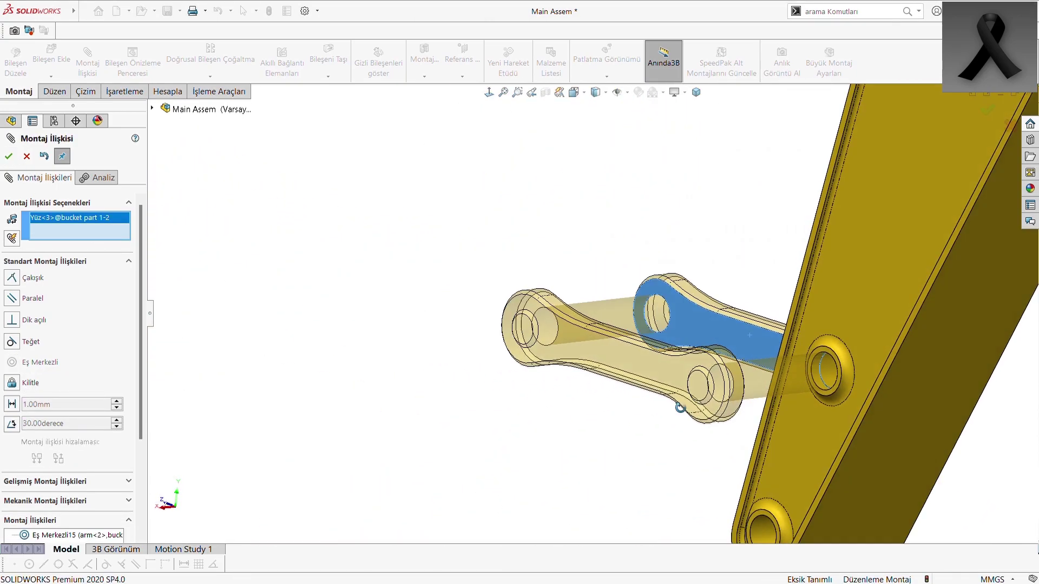
middle_click_drag(725, 420, 765, 399)
scroll(765, 399, "down", 3)
scroll(924, 375, "up", 3)
middle_click_drag(969, 339, 903, 366)
scroll(919, 357, "down", 4)
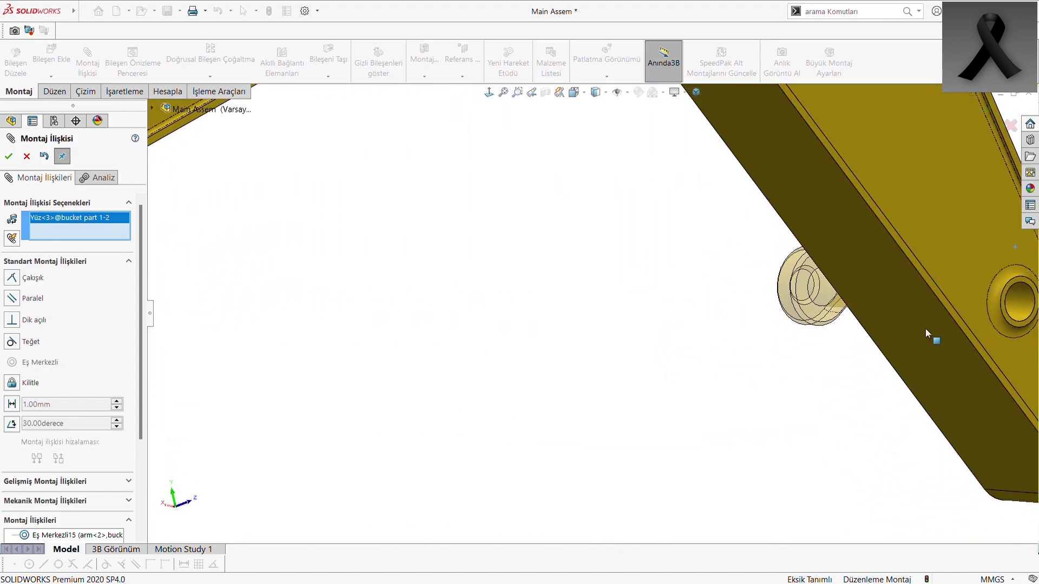
scroll(925, 329, "up", 3)
middle_click_drag(924, 329, 579, 364)
scroll(506, 364, "down", 3)
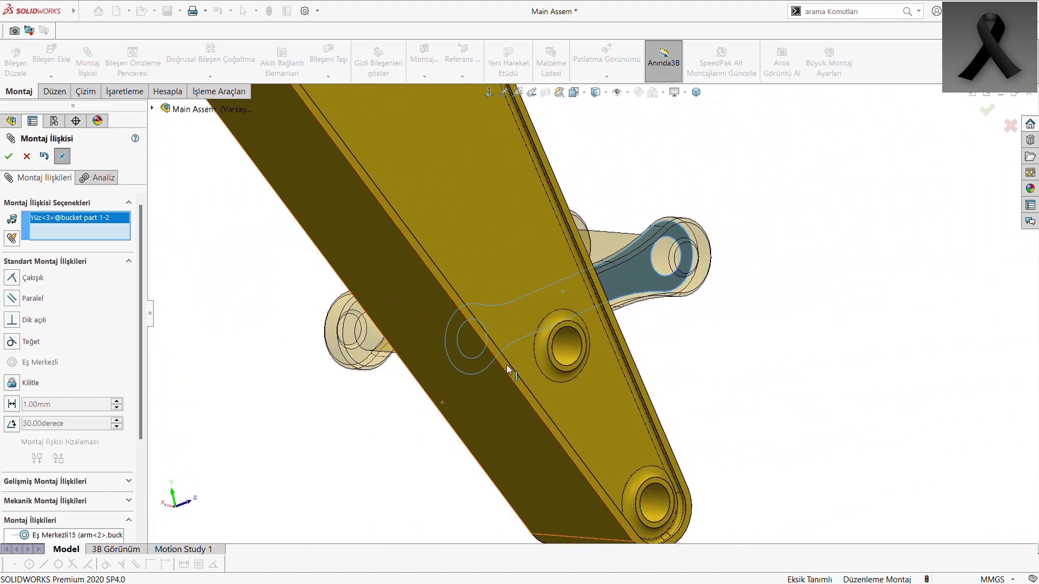
left_click(579, 329)
left_click(8, 157)
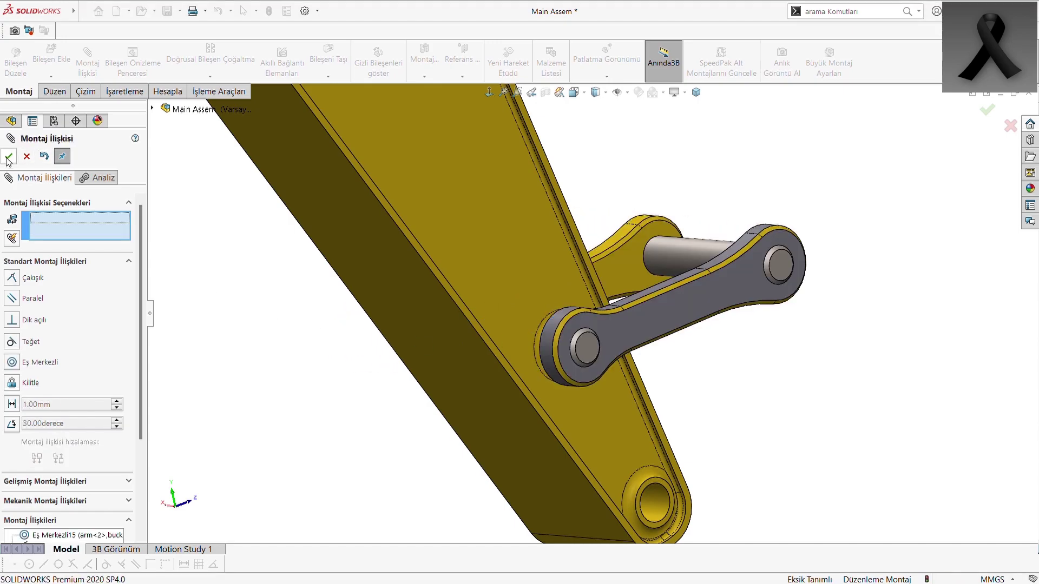
- Close the mate panel and begin inserting the hydraulic piston bucket part
left_click(9, 157)
scroll(704, 192, "up", 3)
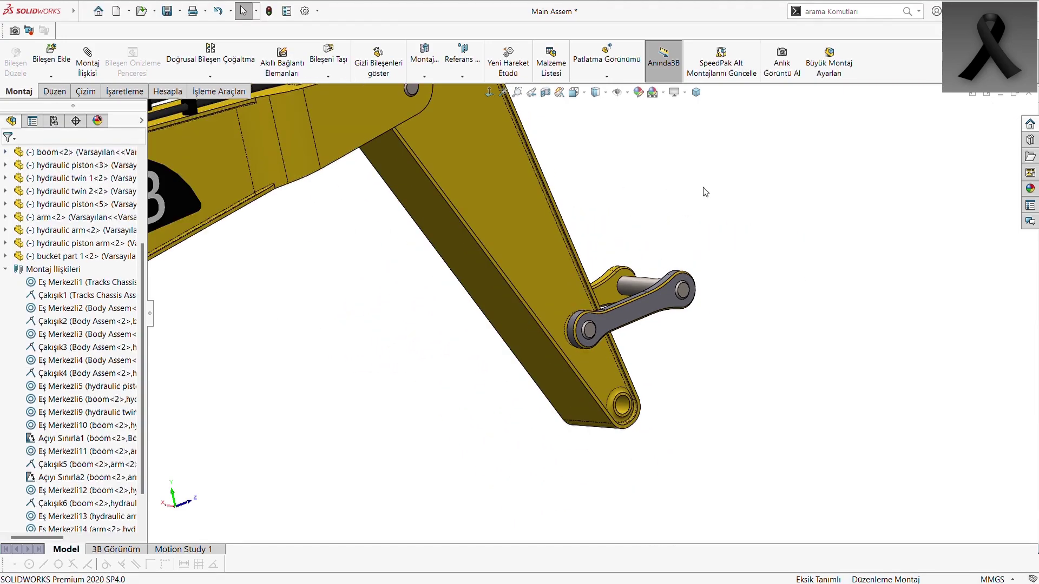
mouse_move(672, 294)
middle_mouse_down()
mouse_move(584, 291)
mouse_move(577, 220)
mouse_move(384, 267)
mouse_move(393, 282)
middle_mouse_up()
scroll(590, 286, "up", 3)
left_click(51, 54)
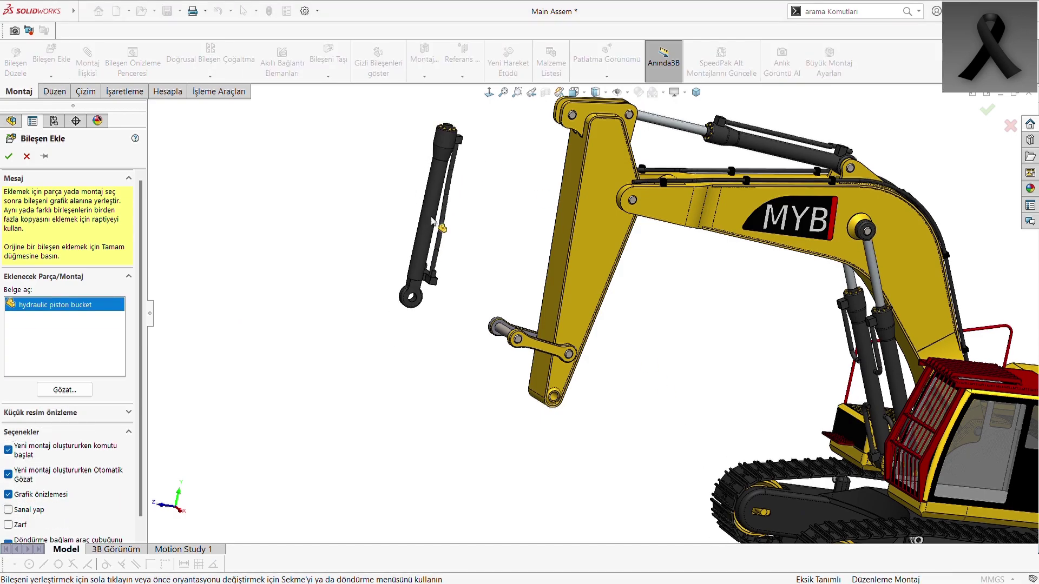
- Place the bucket cylinder beside the arm and its piston rod in open space
left_click(433, 222)
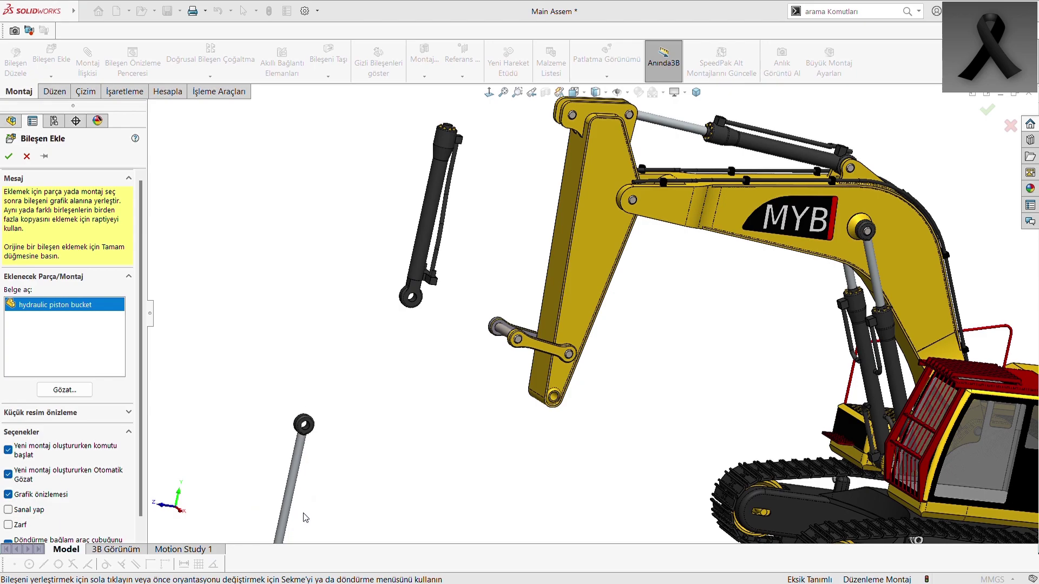
left_click(335, 252)
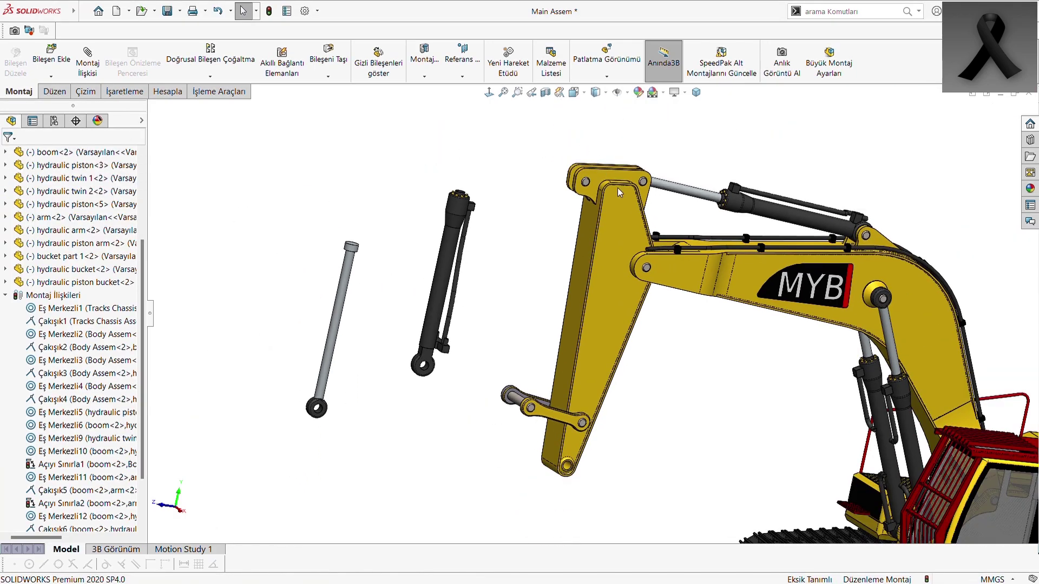
scroll(541, 244, "up", 2)
scroll(682, 151, "down", 3)
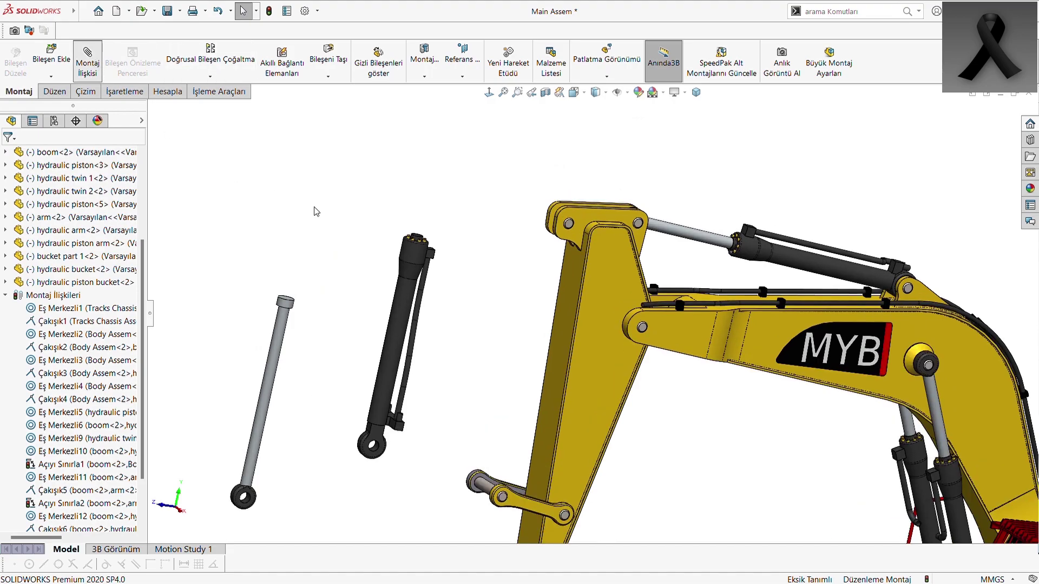
- Mate the cylinder eye concentric with the hole at the top of the arm
right_click_drag(316, 211, 508, 227)
scroll(387, 459, "up", 2)
scroll(487, 378, "down", 3)
scroll(514, 362, "down", 3)
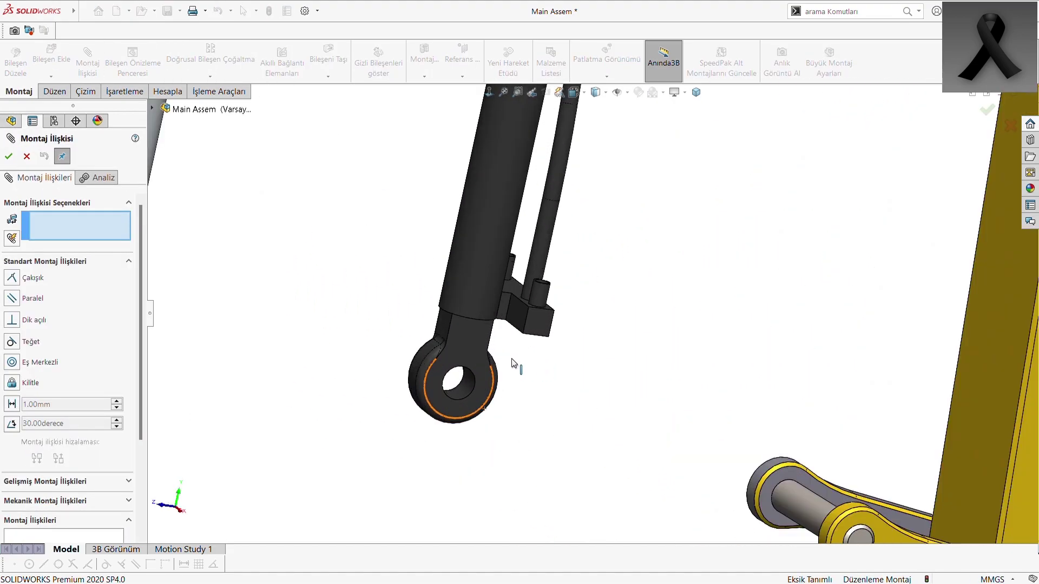
left_click(463, 406)
scroll(784, 162, "up", 3)
scroll(757, 142, "up", 3)
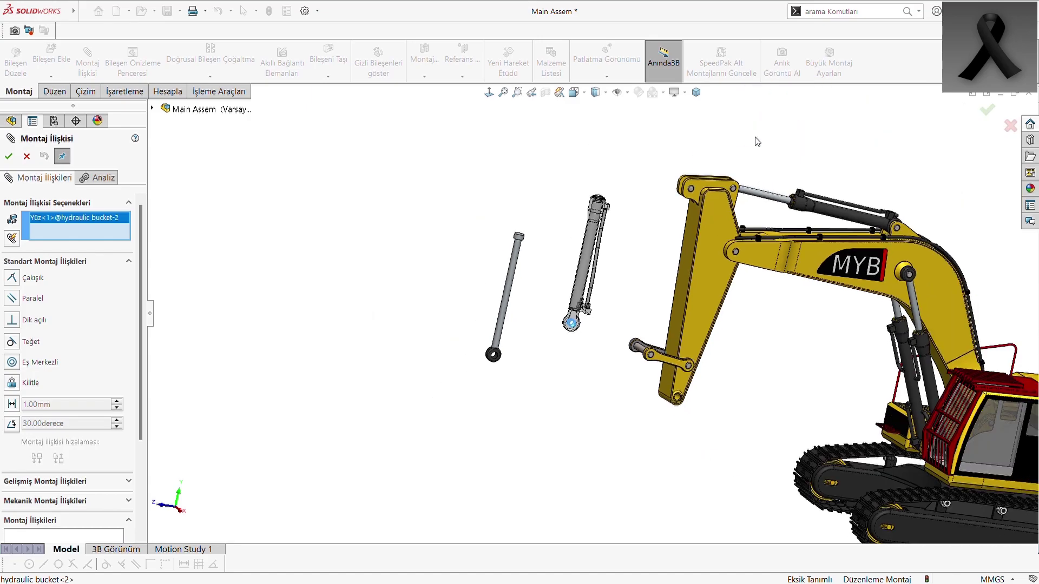
scroll(586, 301, "down", 3)
scroll(540, 287, "down", 2)
scroll(520, 279, "up", 1)
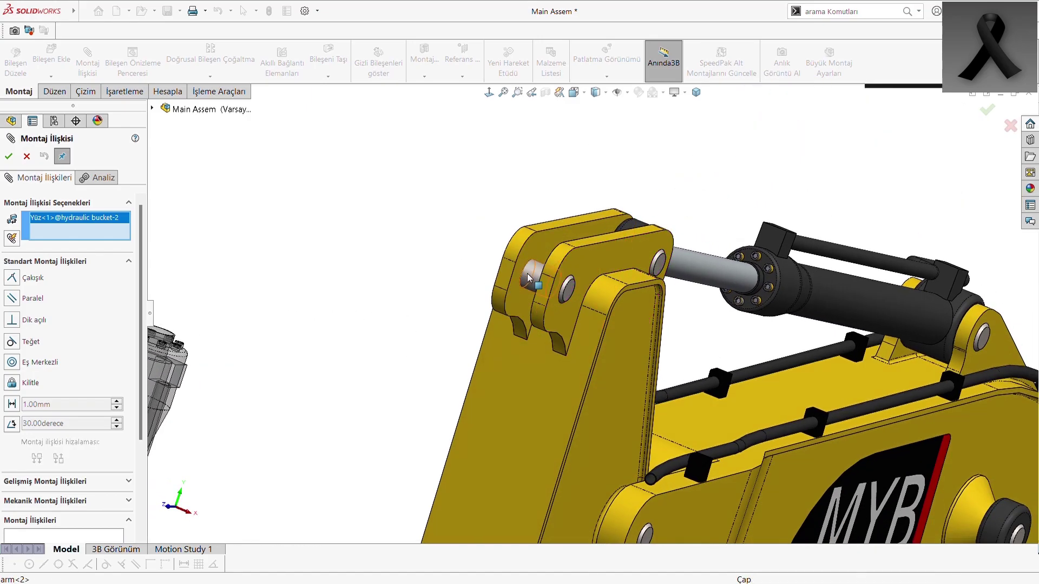
left_click(529, 277)
key("Return")
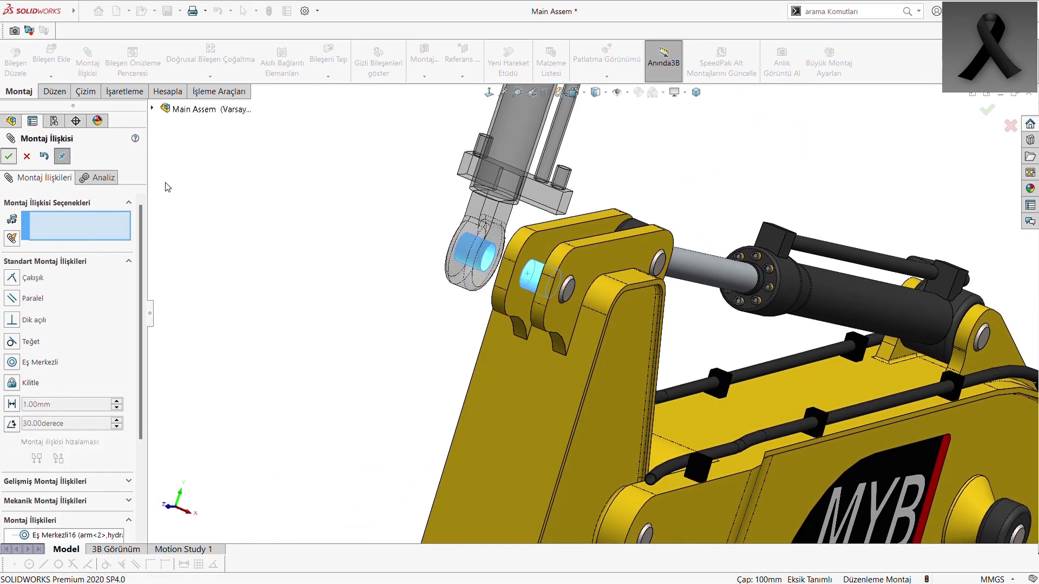
- Make the cylinder eye's side face coincident with the arm plate
left_click(495, 237)
middle_click_drag(530, 277, 553, 255)
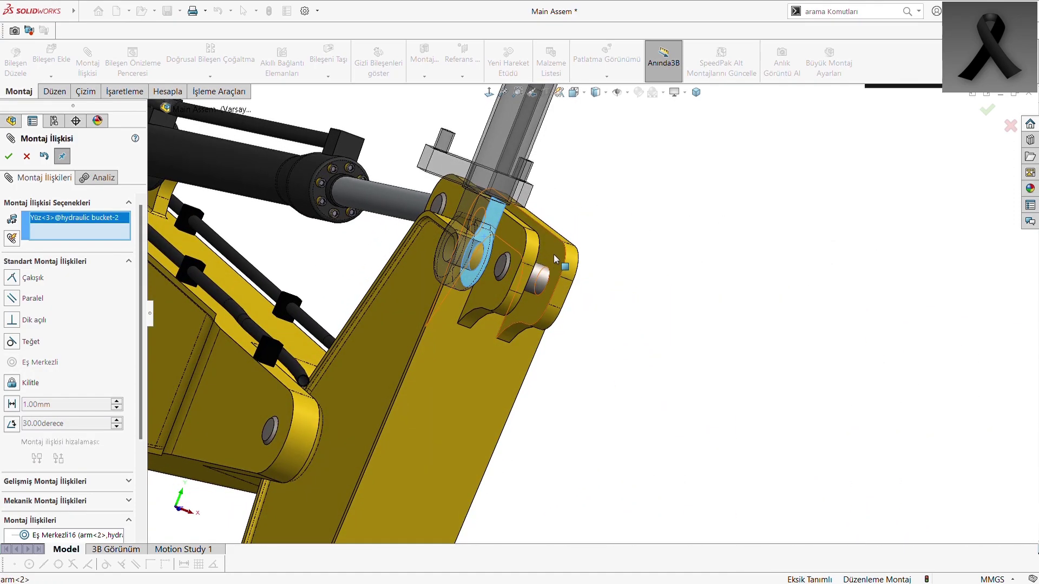
left_click(553, 255)
key("Return")
key("Return")
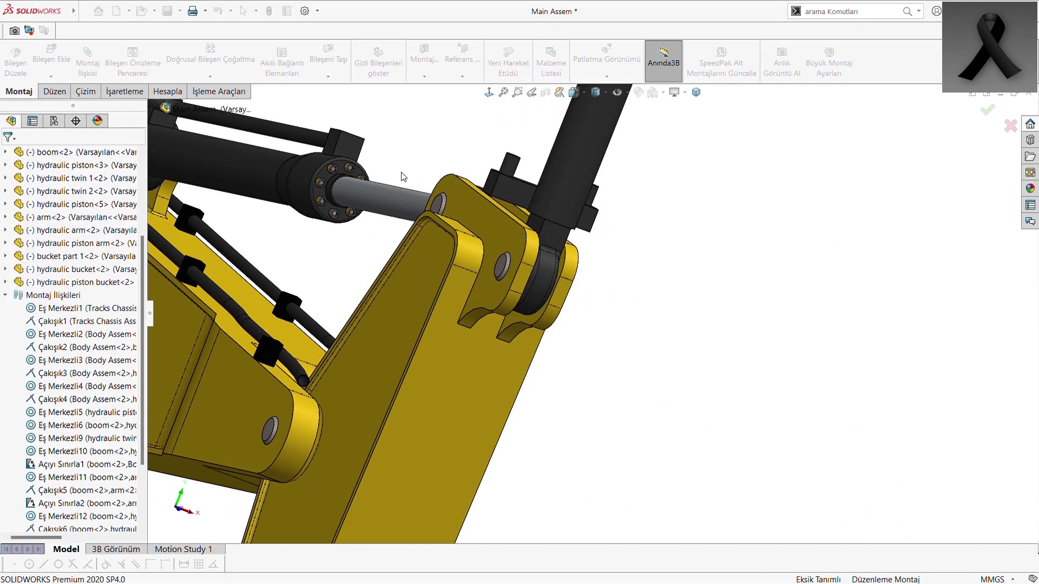
scroll(638, 190, "up", 5)
middle_click_drag(678, 216, 671, 224)
- Drag the arm and bucket cylinder so the cylinder swings down along the arm
scroll(552, 187, "down", 2)
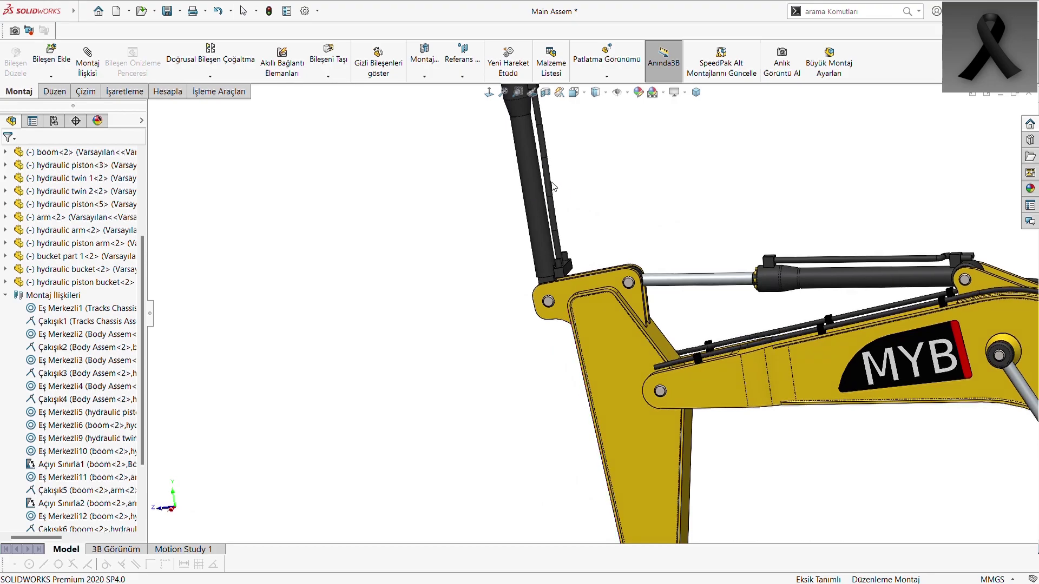
scroll(553, 187, "up", 2)
mouse_move(543, 189)
left_mouse_down()
mouse_move(618, 337)
mouse_move(701, 342)
left_mouse_up()
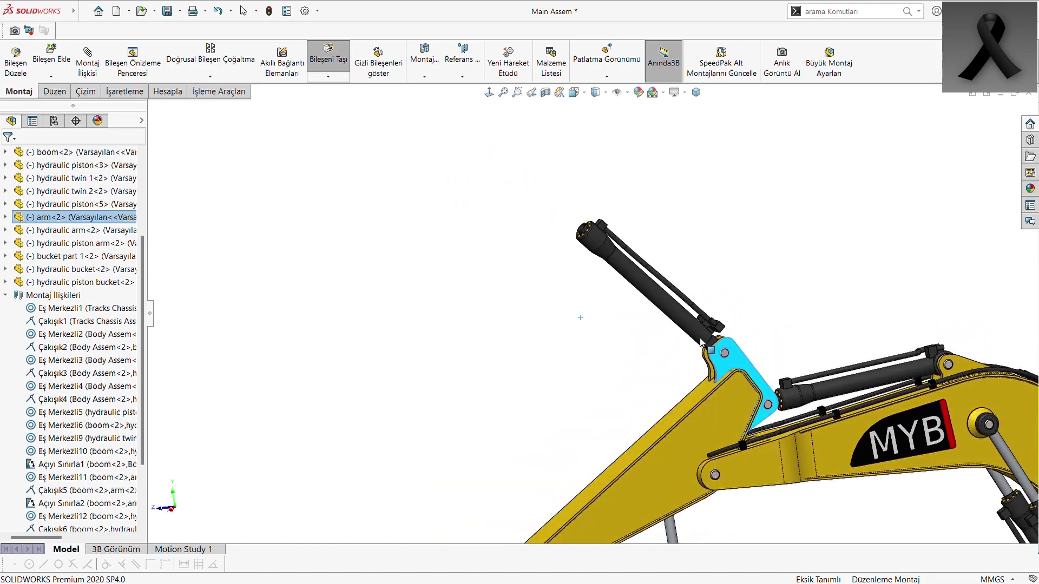
scroll(697, 356, "up", 3)
mouse_move(593, 264)
left_mouse_down()
mouse_move(582, 460)
mouse_move(687, 489)
mouse_move(622, 460)
left_mouse_up()
mouse_move(541, 407)
left_mouse_down()
mouse_move(575, 425)
mouse_move(595, 385)
left_mouse_up()
key("Escape")
scroll(726, 406, "down", 2)
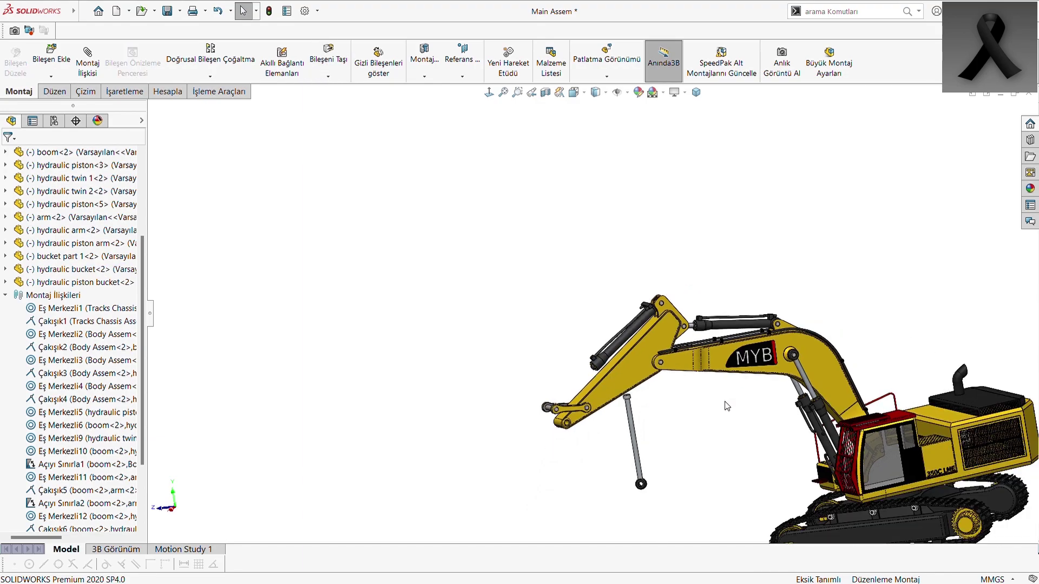
scroll(653, 382, "down", 2)
scroll(653, 317, "down", 2)
scroll(608, 388, "down", 2)
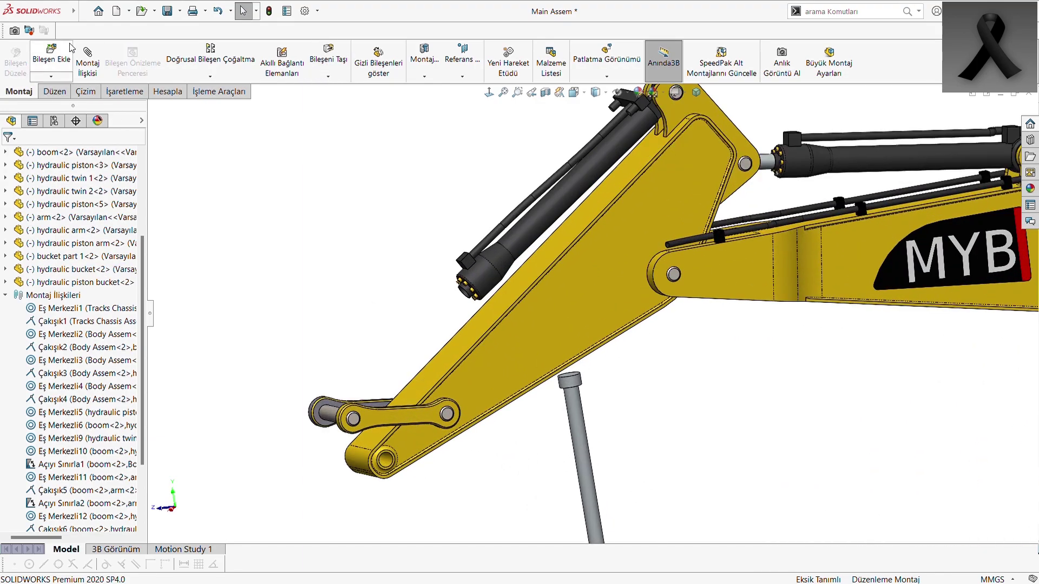
- Mate the piston rod concentric with the bucket cylinder bore
key("m")
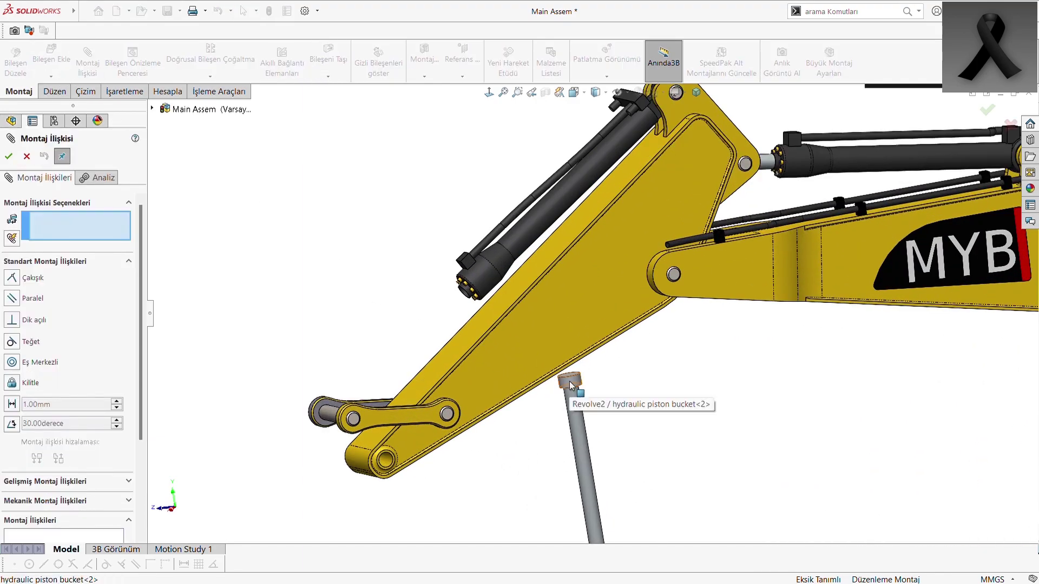
left_click(570, 386)
middle_click_drag(476, 285, 527, 300)
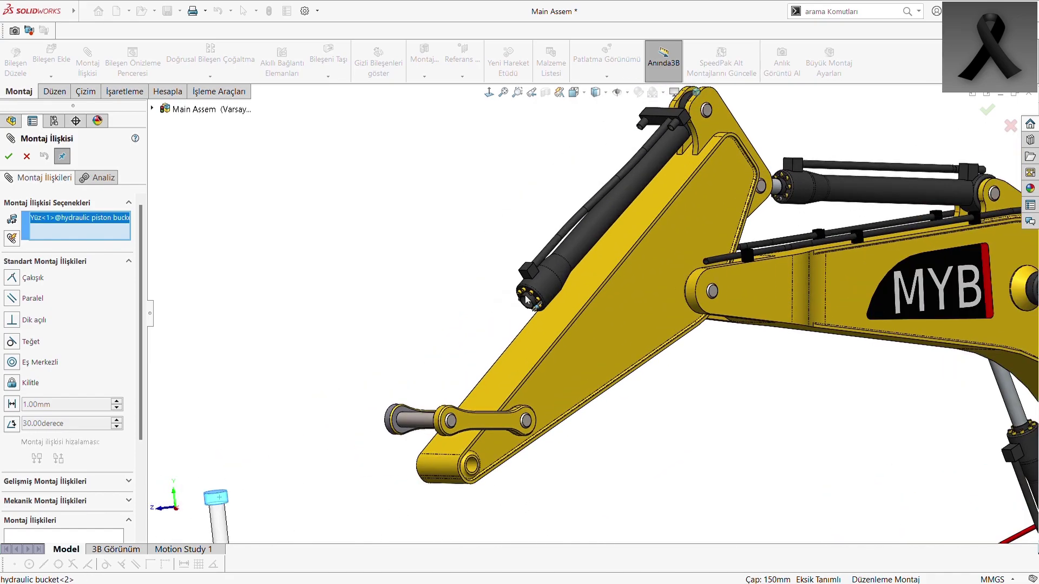
scroll(526, 299, "down", 3)
scroll(544, 270, "up", 1)
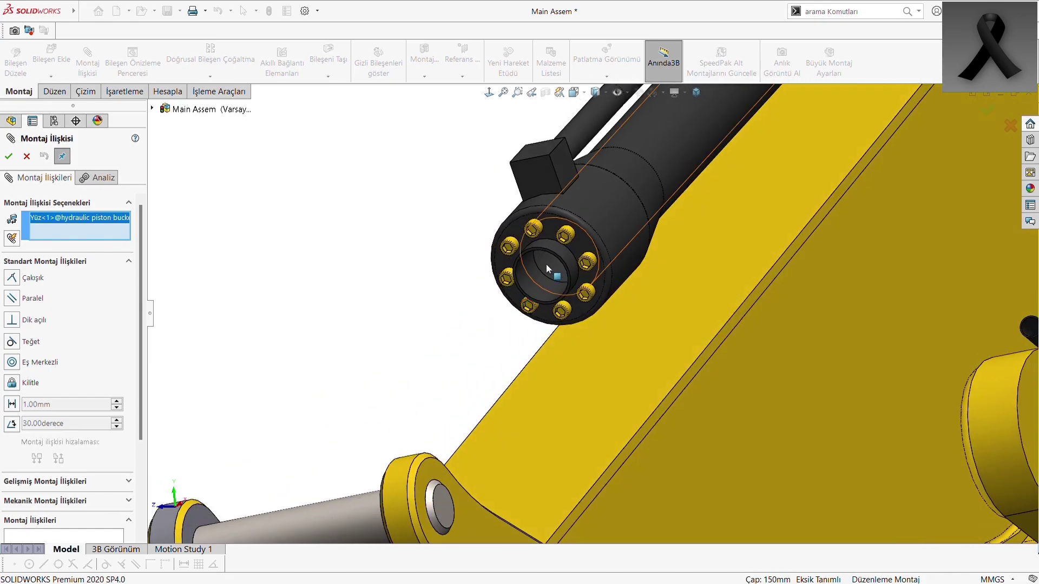
left_click(547, 265)
scroll(535, 325, "up", 2)
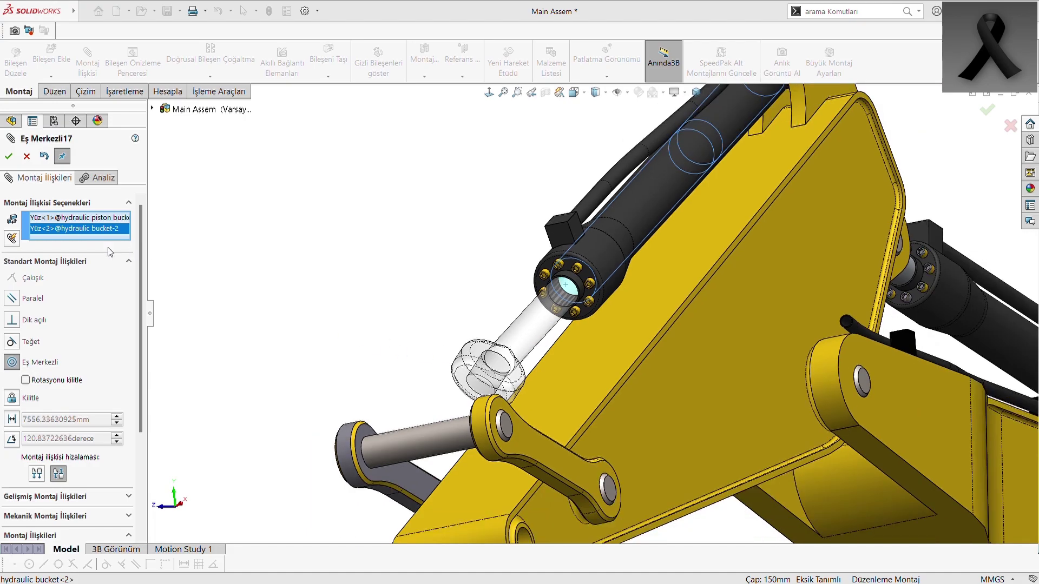
left_click(10, 157)
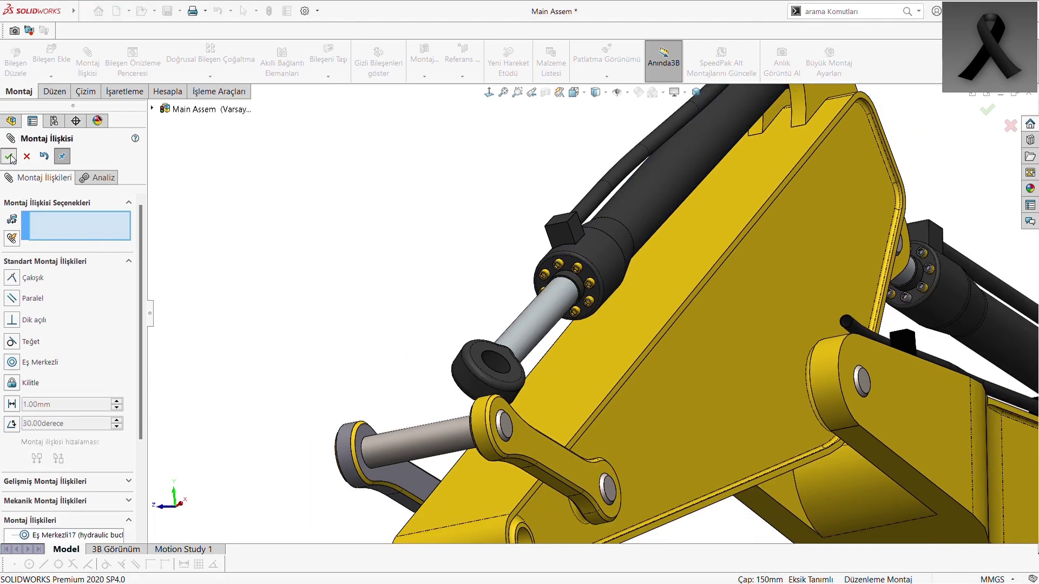
- Pin the rod eye concentric to the bucket part 1 hole
left_click(495, 359)
left_click(427, 441)
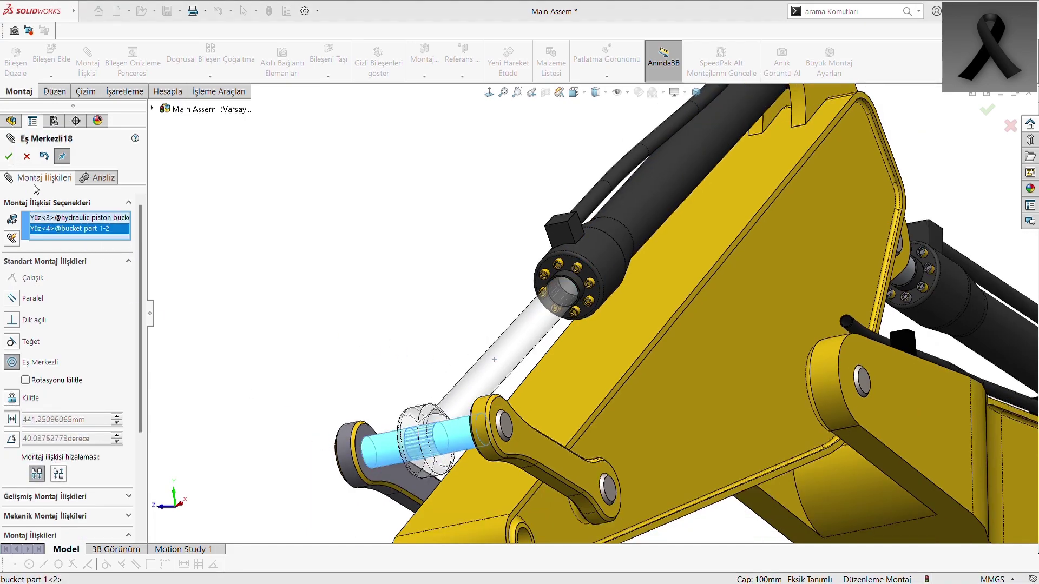
left_click(9, 157)
key("Escape")
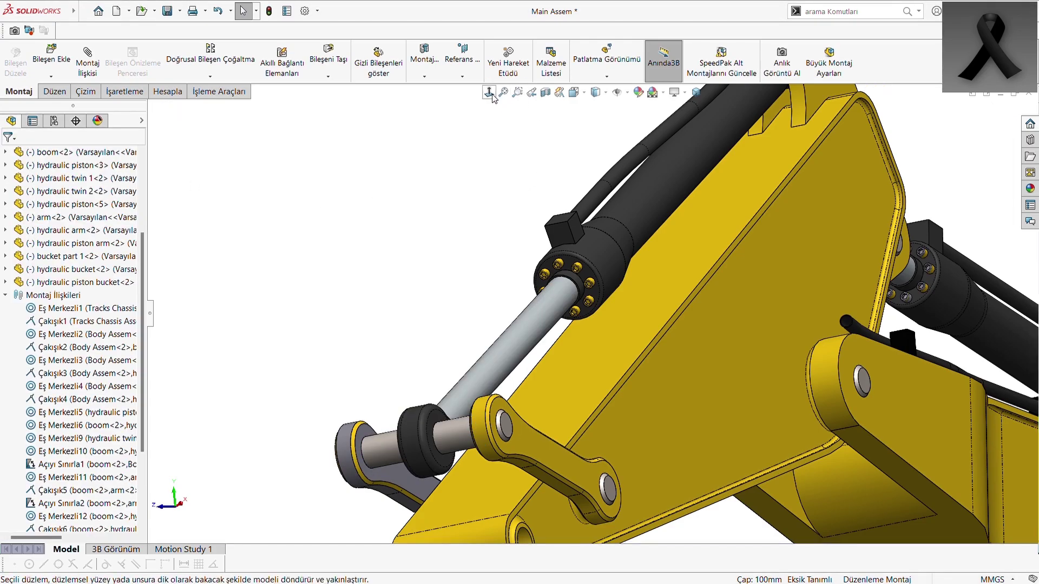
scroll(571, 394, "down", 2)
scroll(571, 393, "down", 2)
scroll(580, 383, "down", 2)
scroll(580, 383, "up", 2)
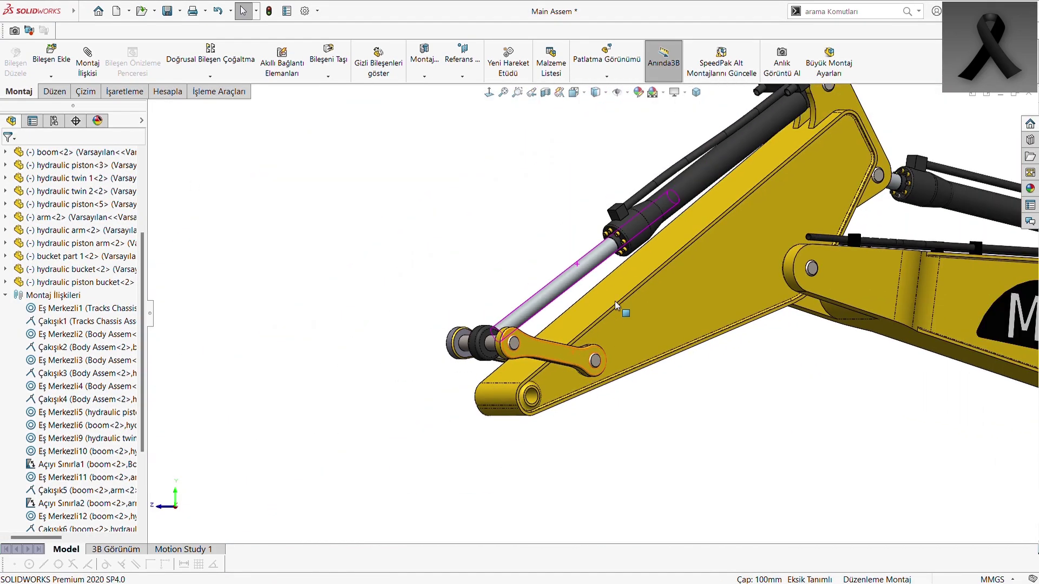
scroll(614, 301, "up", 2)
scroll(827, 411, "up", 2)
scroll(799, 450, "up", 1)
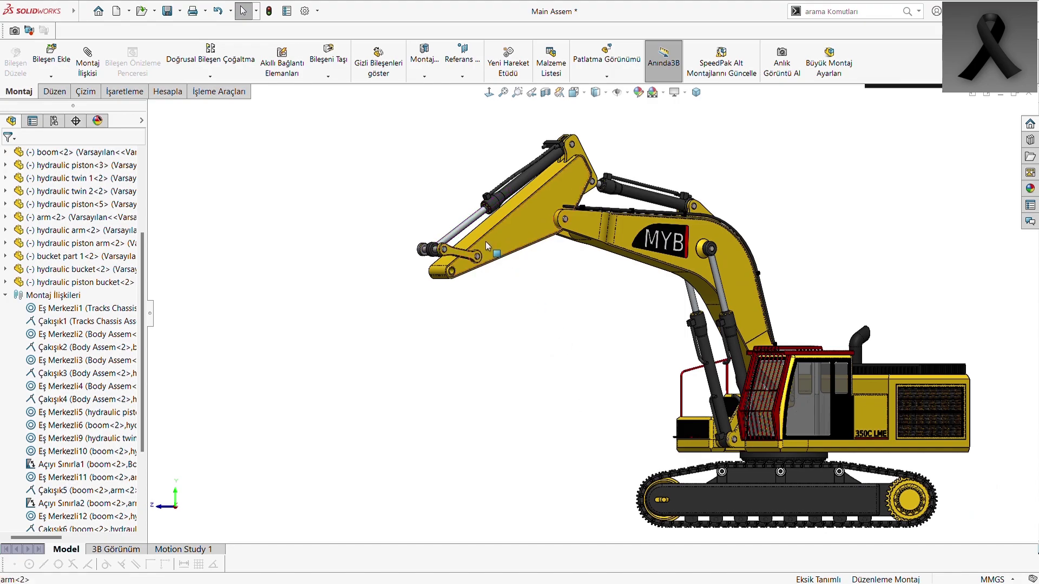
- Drag the arm and the link to check the linkage moves together
left_click_drag(486, 246, 372, 248)
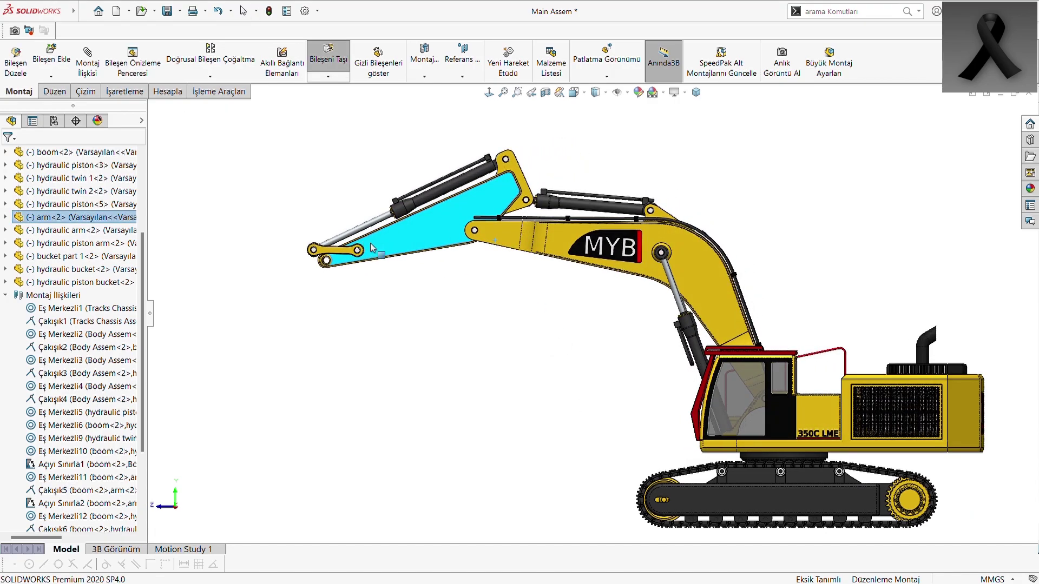
key("Escape")
scroll(313, 271, "down", 4)
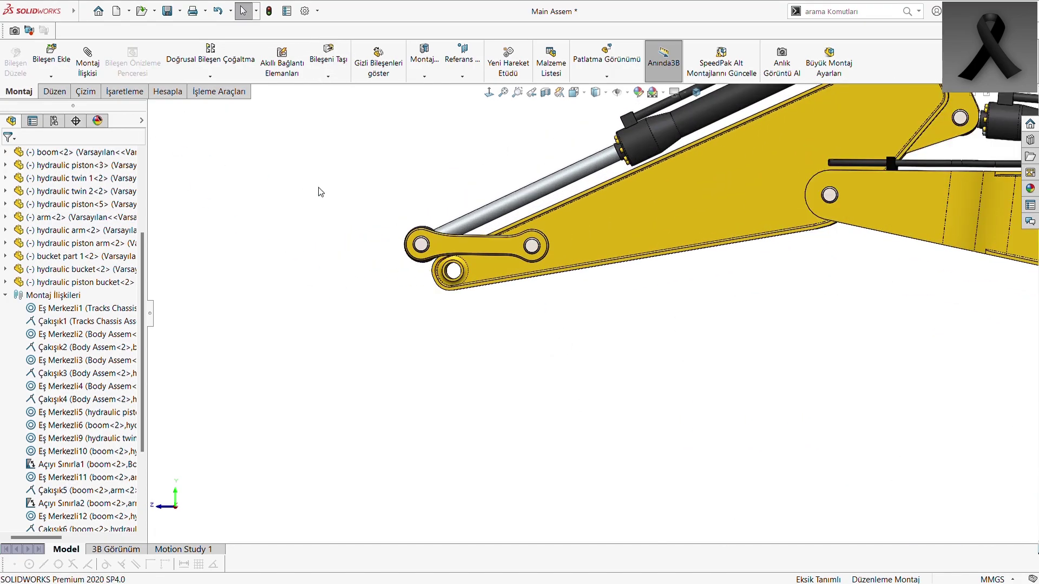
scroll(481, 254, "down", 1)
scroll(482, 256, "down", 3)
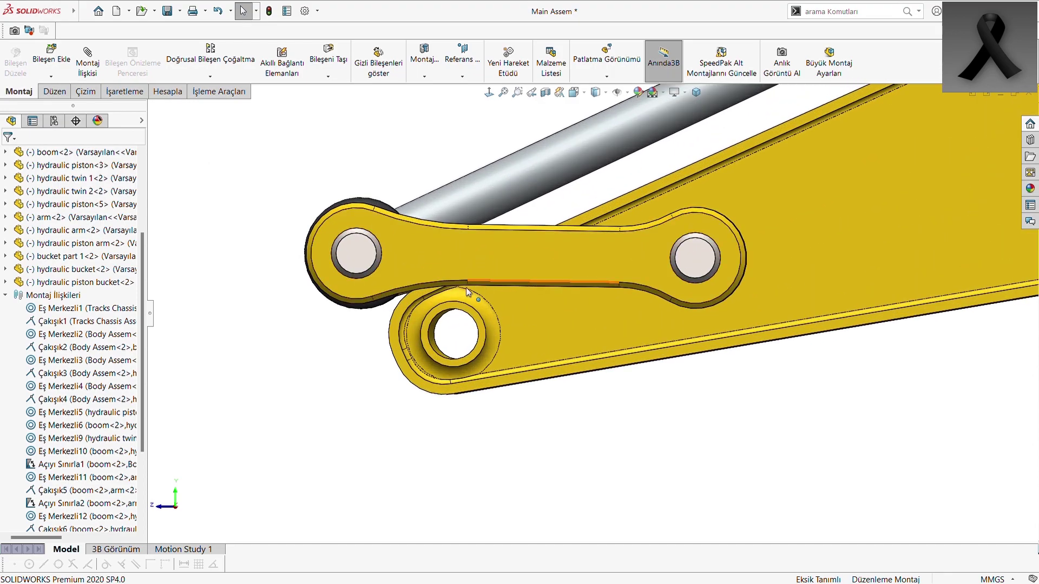
left_click_drag(465, 291, 103, 72)
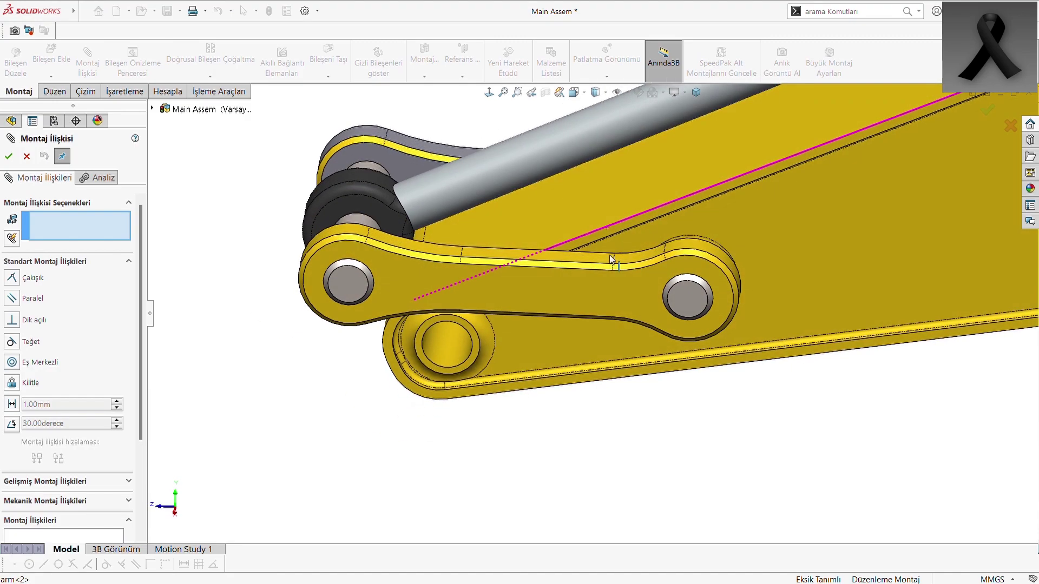
- Create a Limit Angle mate between the link and arm faces with a 155° maximum
scroll(609, 254, "down", 3)
left_click(543, 255)
left_click(507, 196)
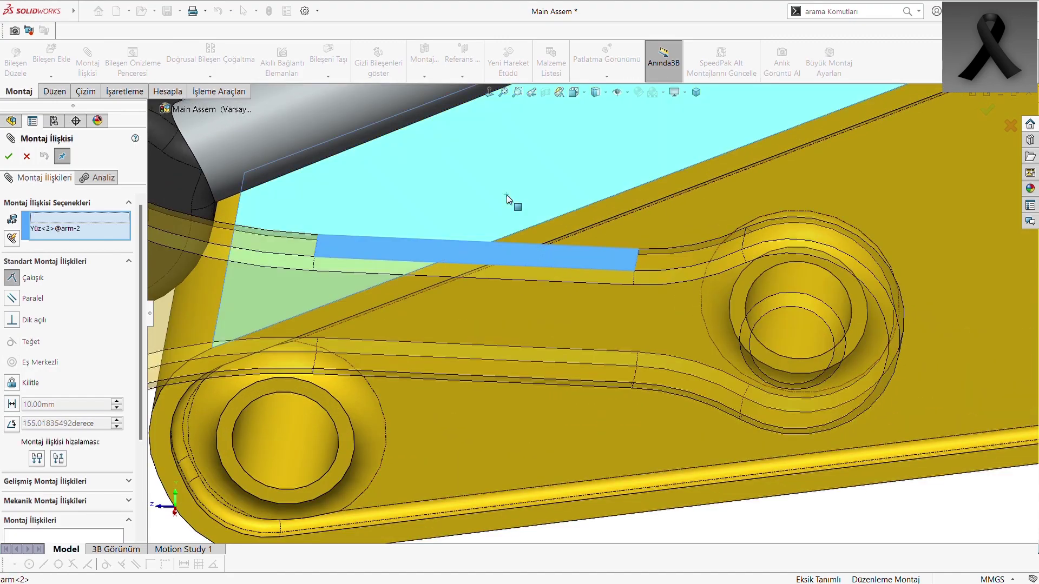
left_click(48, 262)
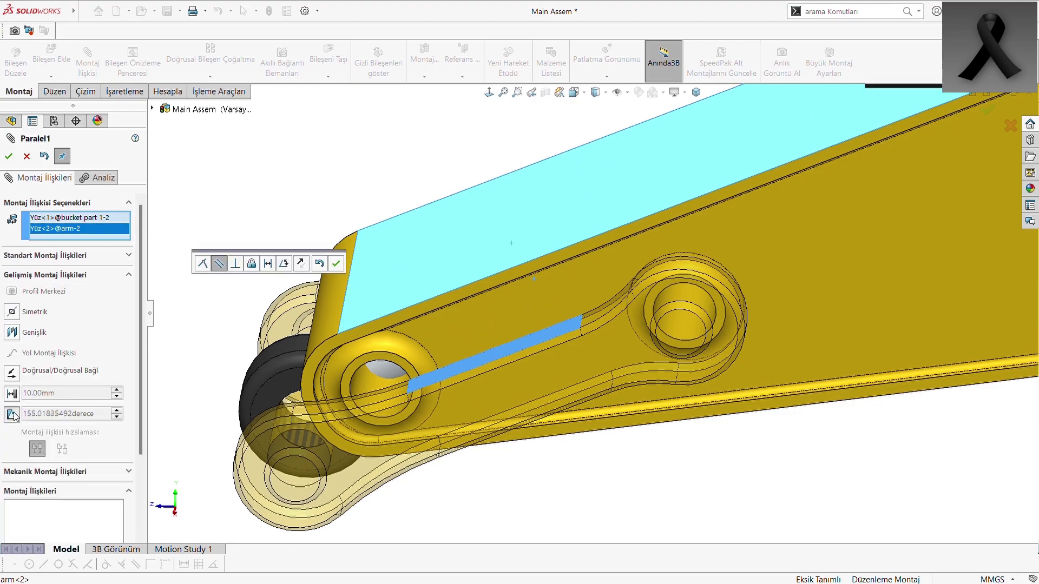
left_click(12, 415)
type("160")
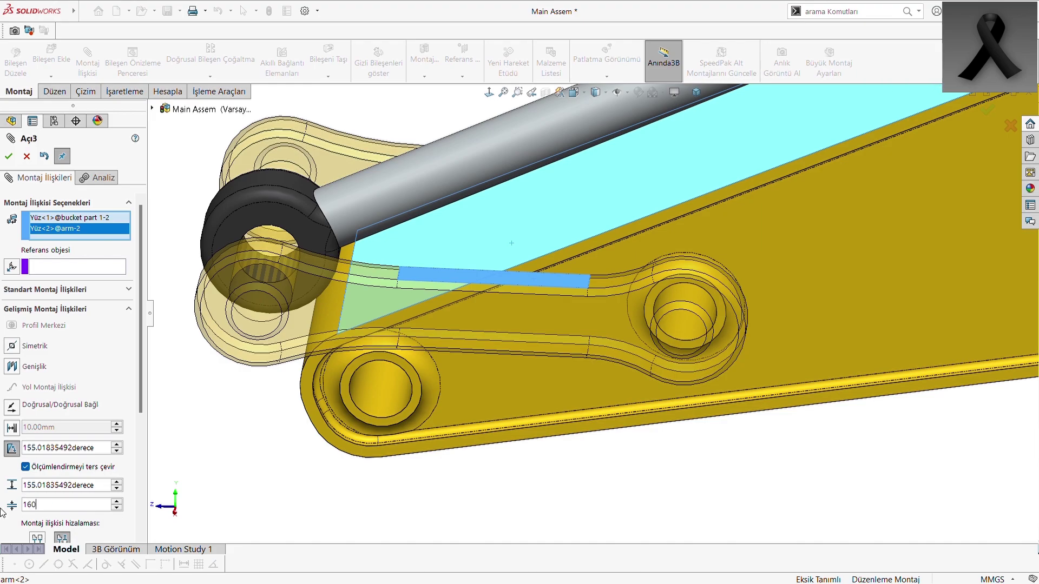
key("Return")
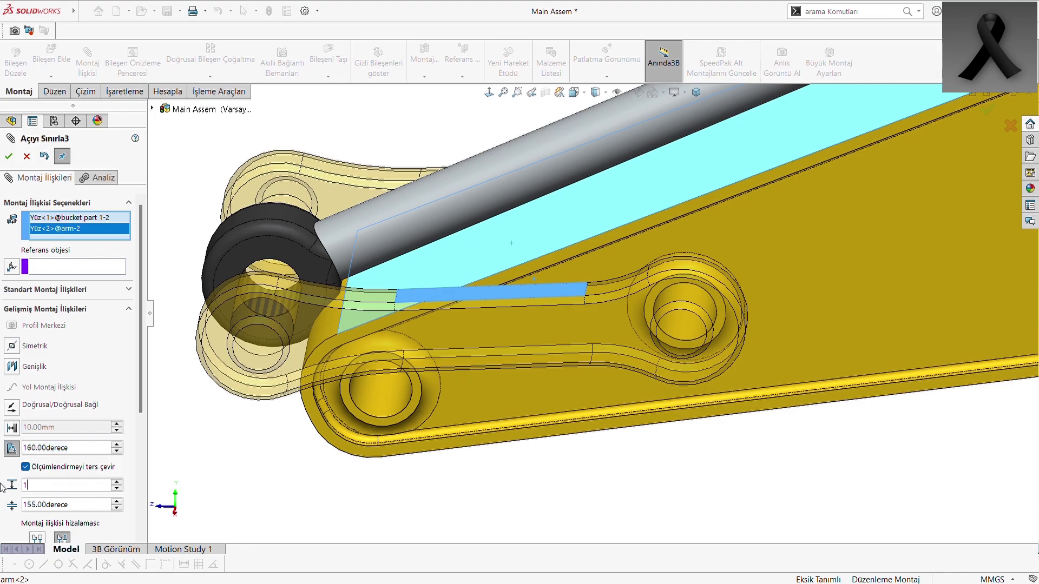
type("5")
key("Return")
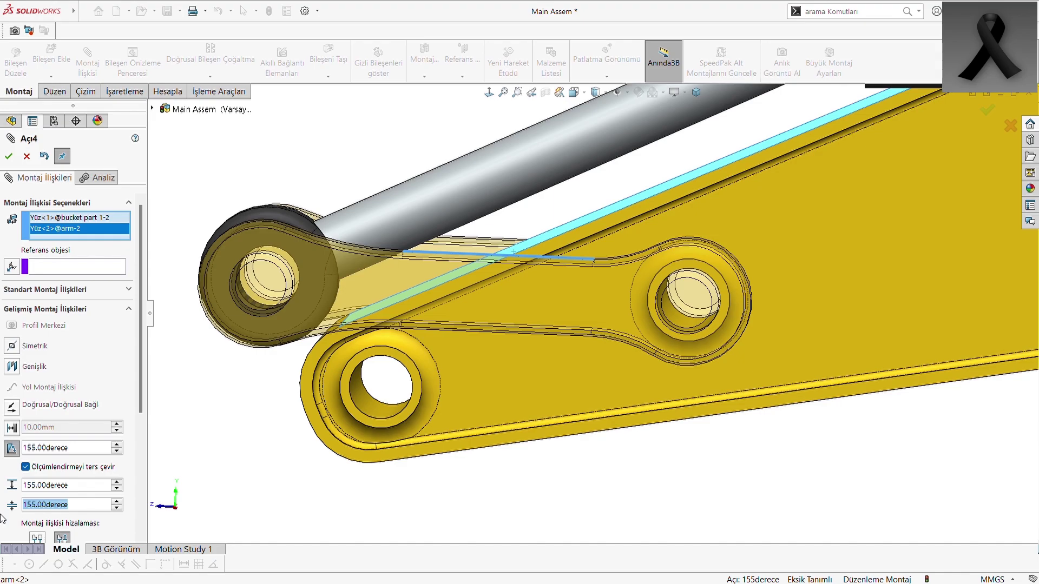
type("70")
- Set the angle and minimum limit to 30° and accept the limit mate
scroll(577, 158, "up", 4)
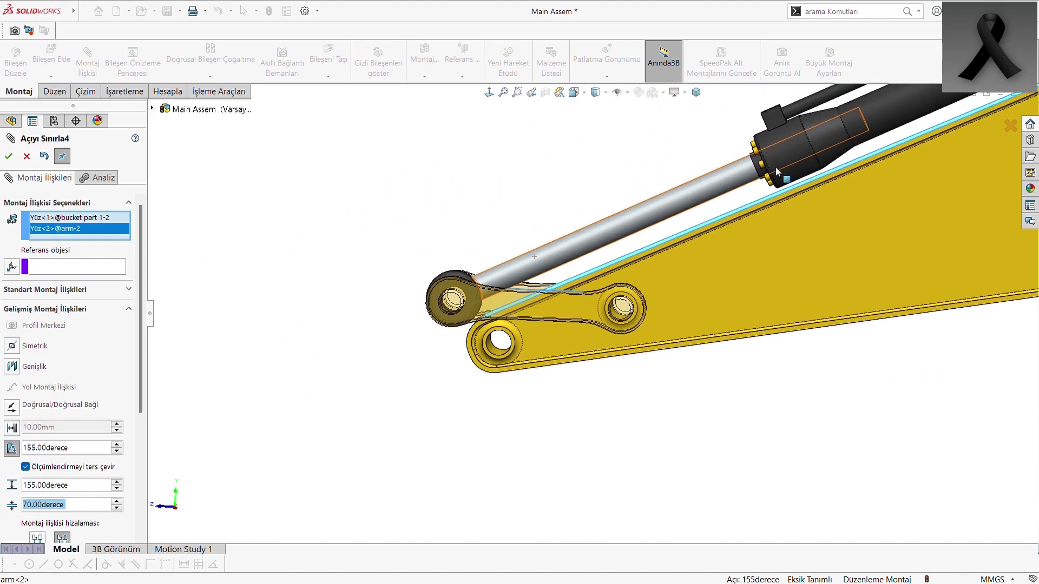
scroll(411, 268, "down", 2)
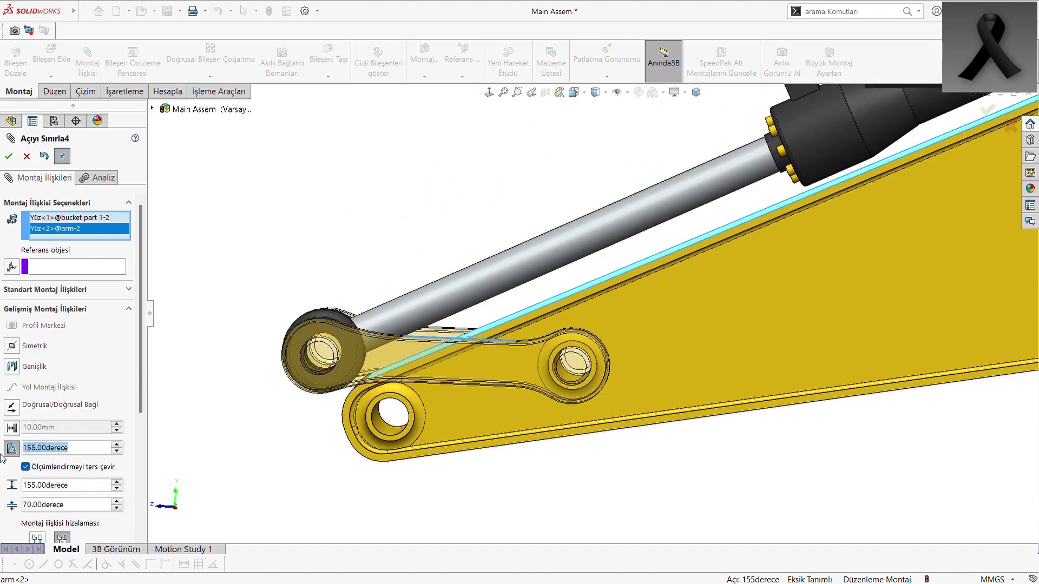
key("Return")
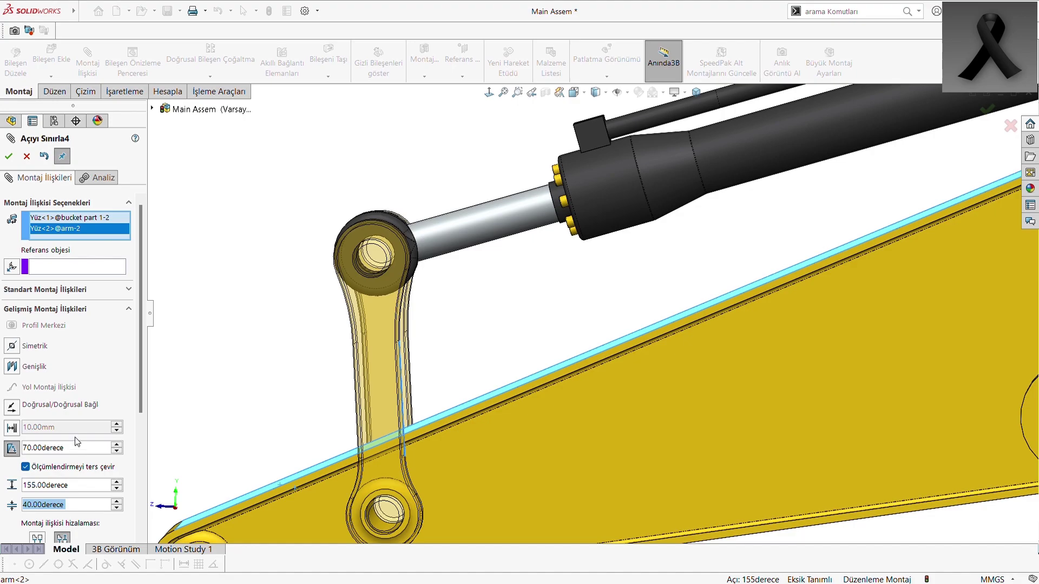
type("4")
key("Return")
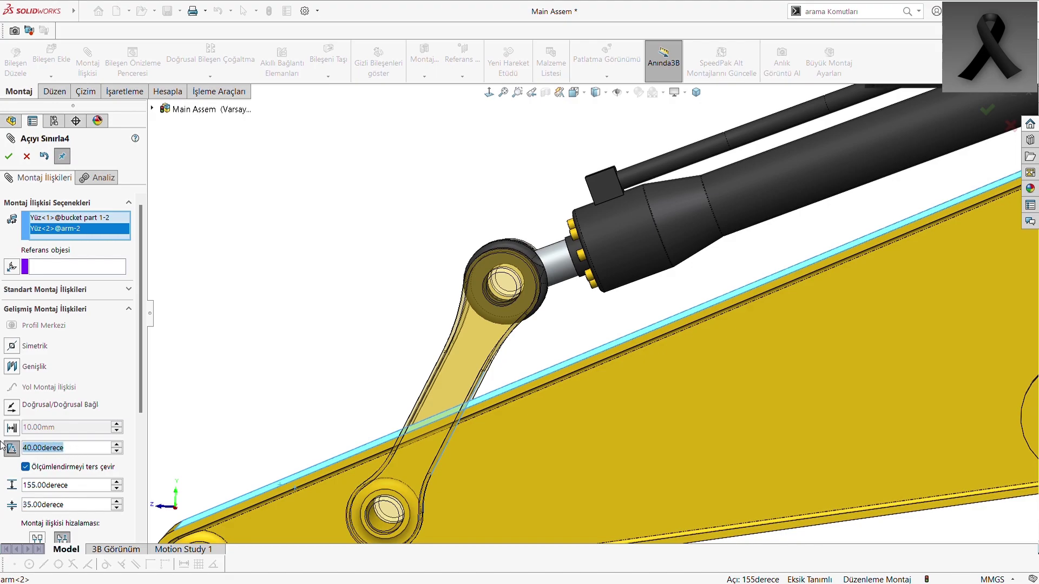
key("Return")
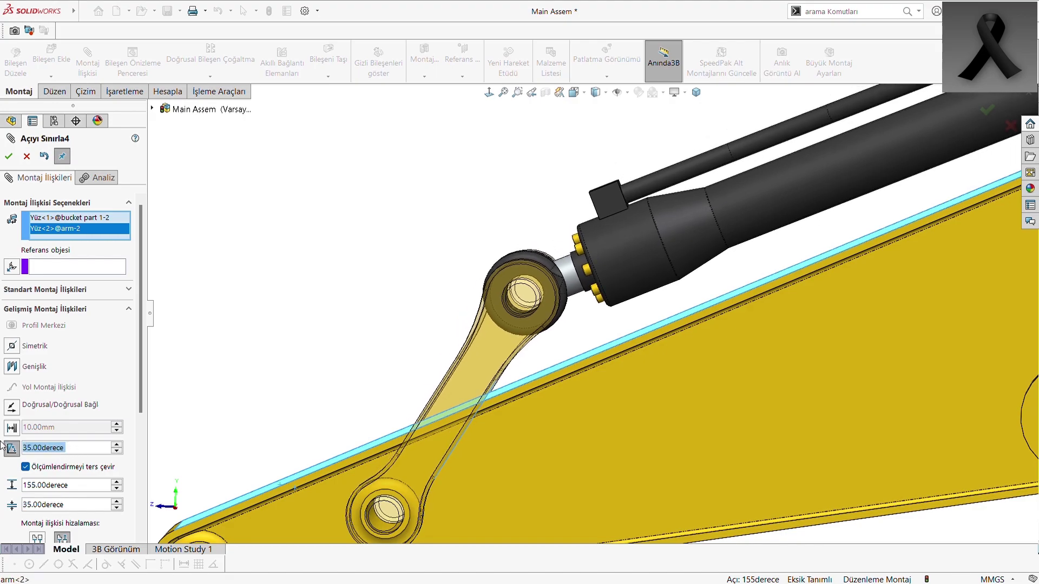
key("Return")
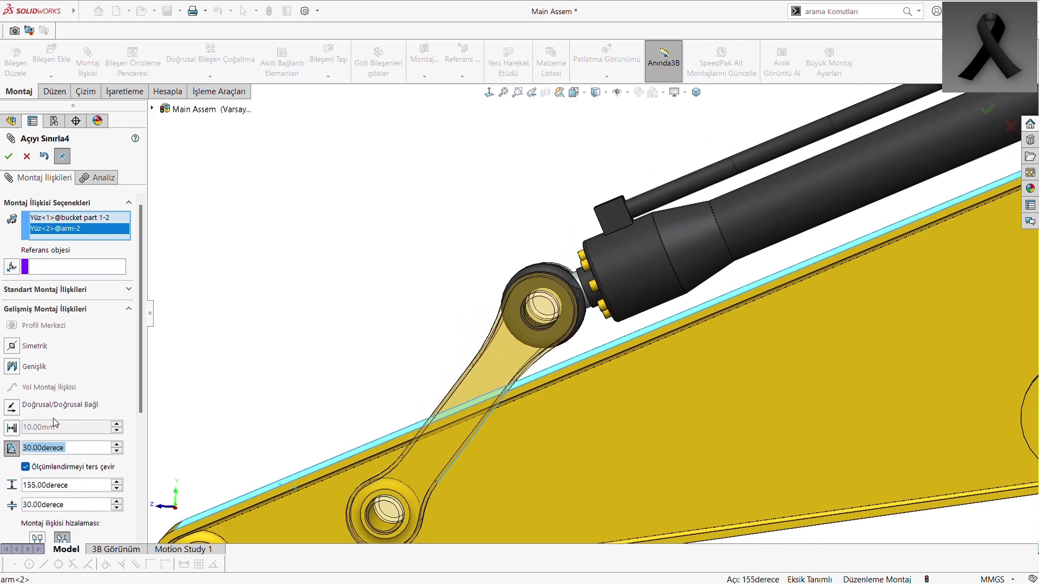
left_click(7, 157)
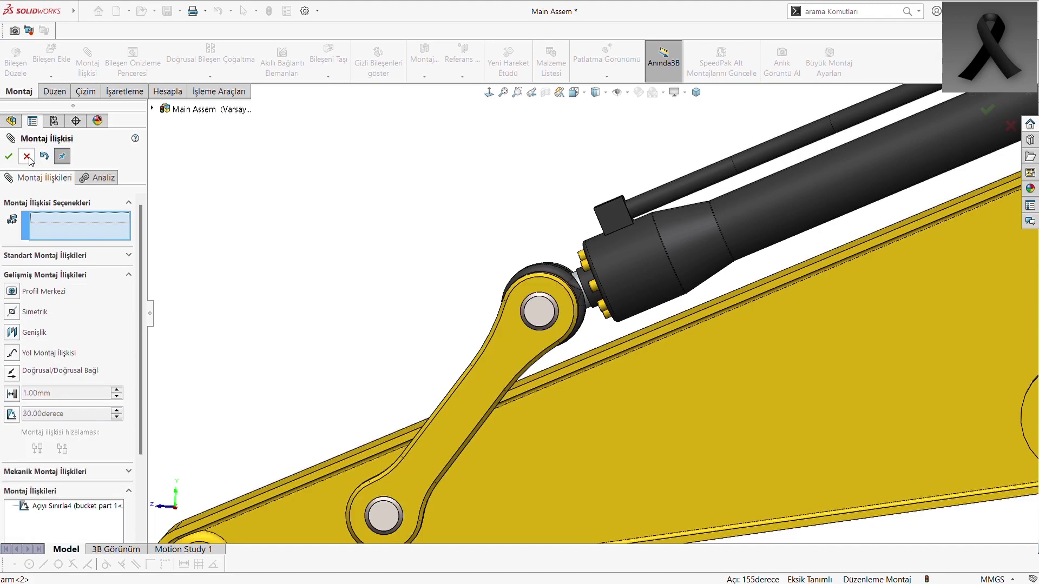
- Insert bucket part 2 into the assembly
key("Escape")
scroll(578, 423, "up", 3)
scroll(552, 446, "up", 2)
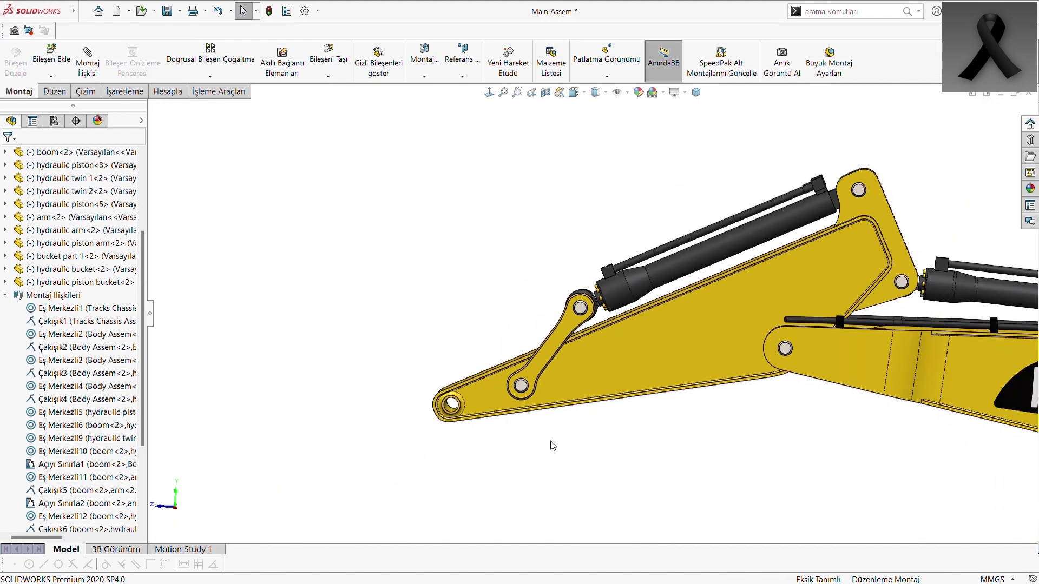
left_click(65, 64)
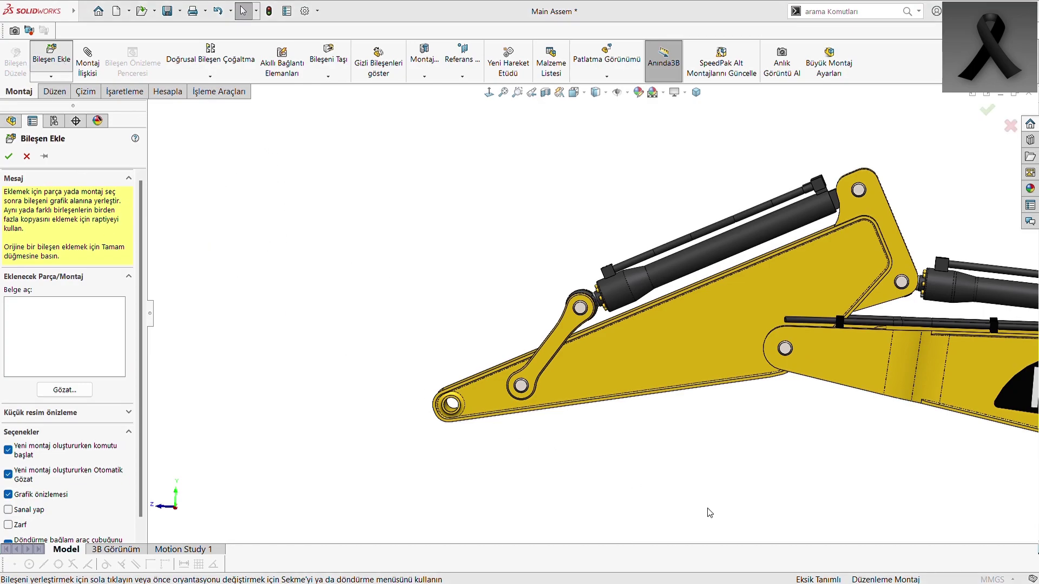
left_click(391, 266)
middle_click_drag(399, 248, 424, 271)
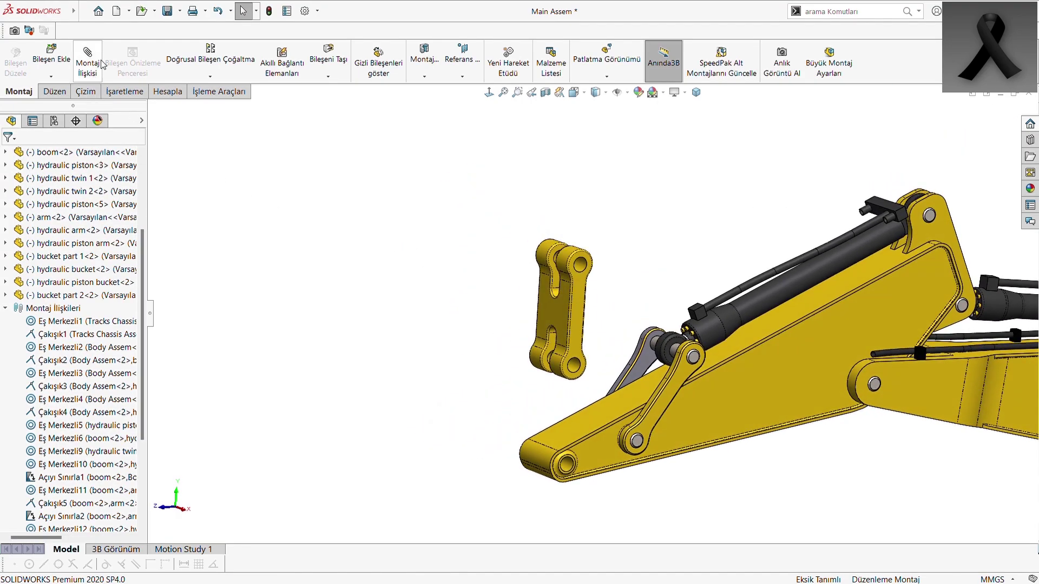
- Mate bucket part 2's hole concentric with the rod-end pin
key("m")
scroll(563, 292, "up", 2)
scroll(563, 292, "down", 5)
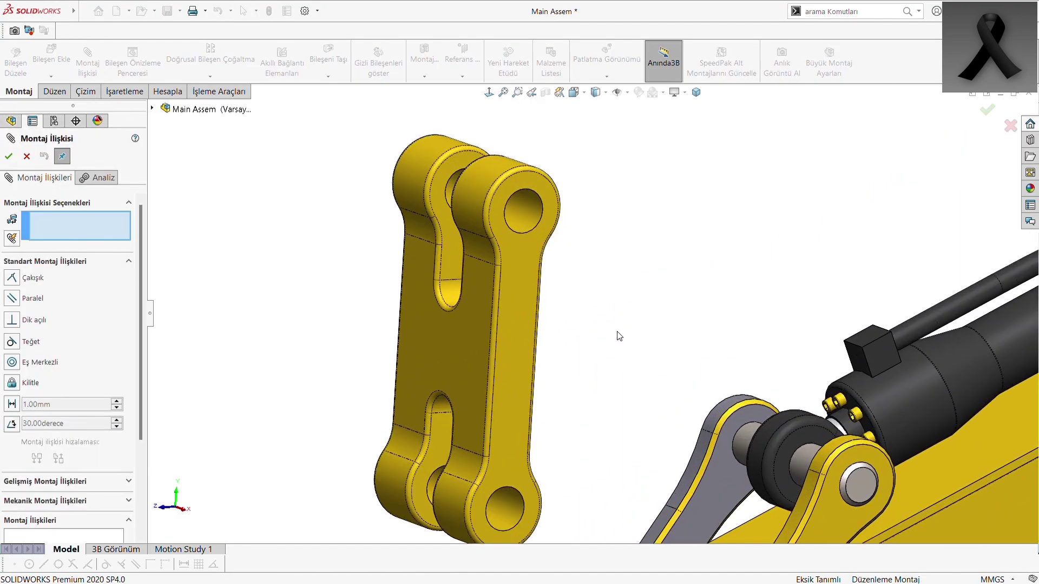
left_click(516, 210)
left_click(806, 460)
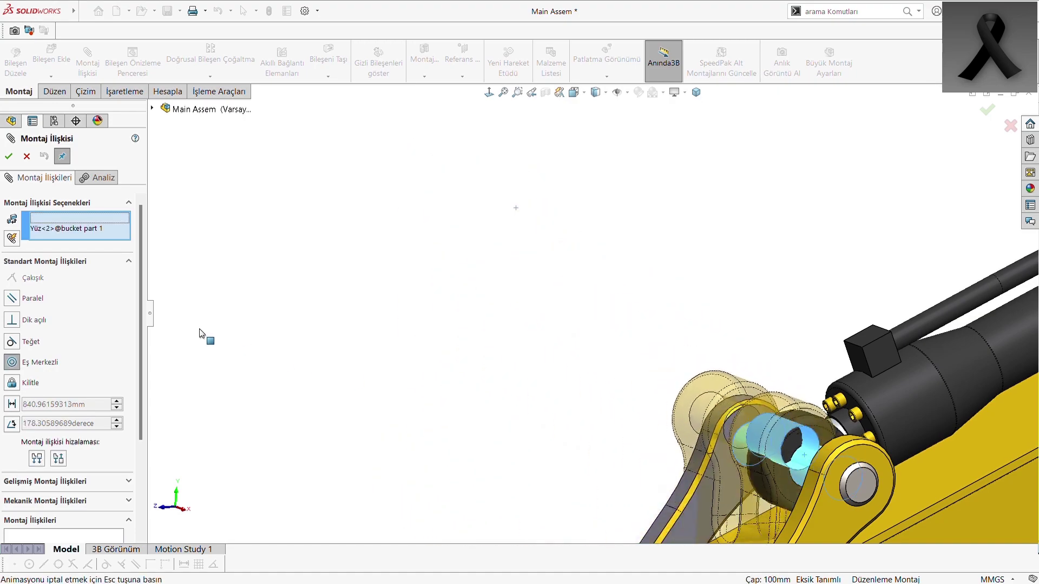
key("Return")
scroll(747, 458, "up", 2)
scroll(747, 459, "down", 2)
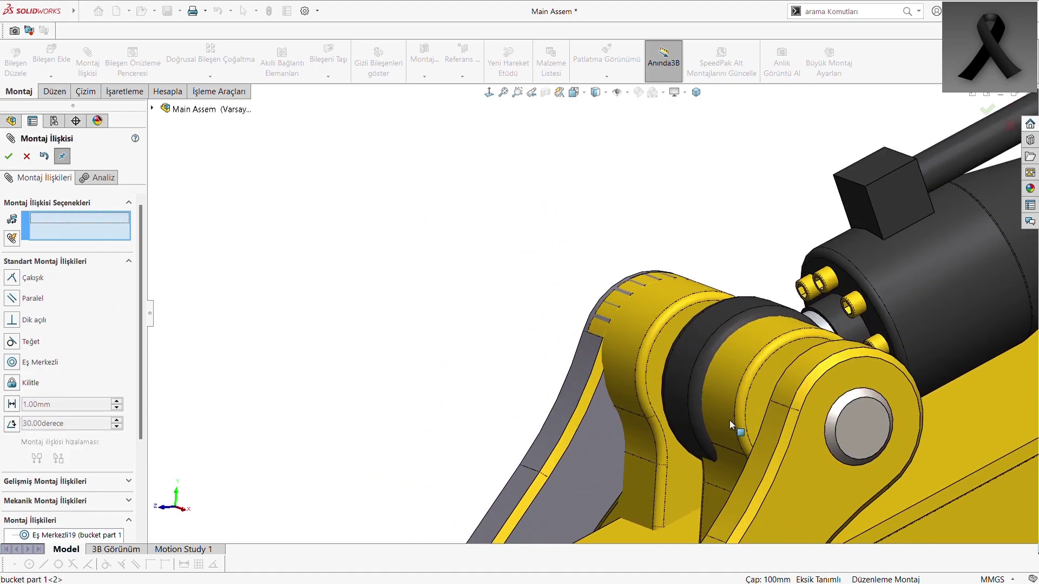
- Make bucket part 2's side face coincident so it sits flush
left_click(733, 418)
scroll(784, 444, "down", 2)
scroll(819, 458, "down", 2)
left_click(813, 461)
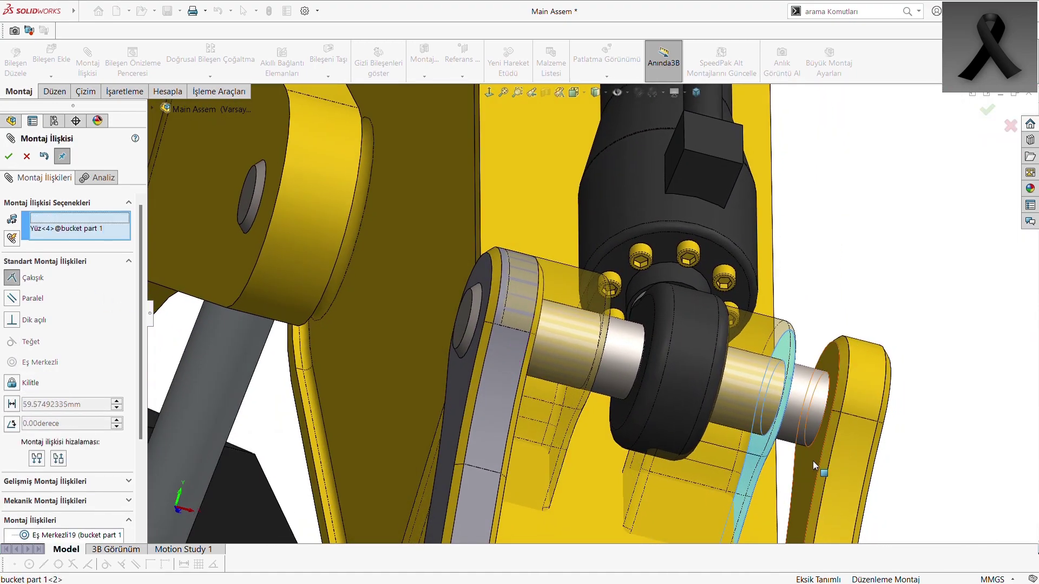
left_click(9, 155)
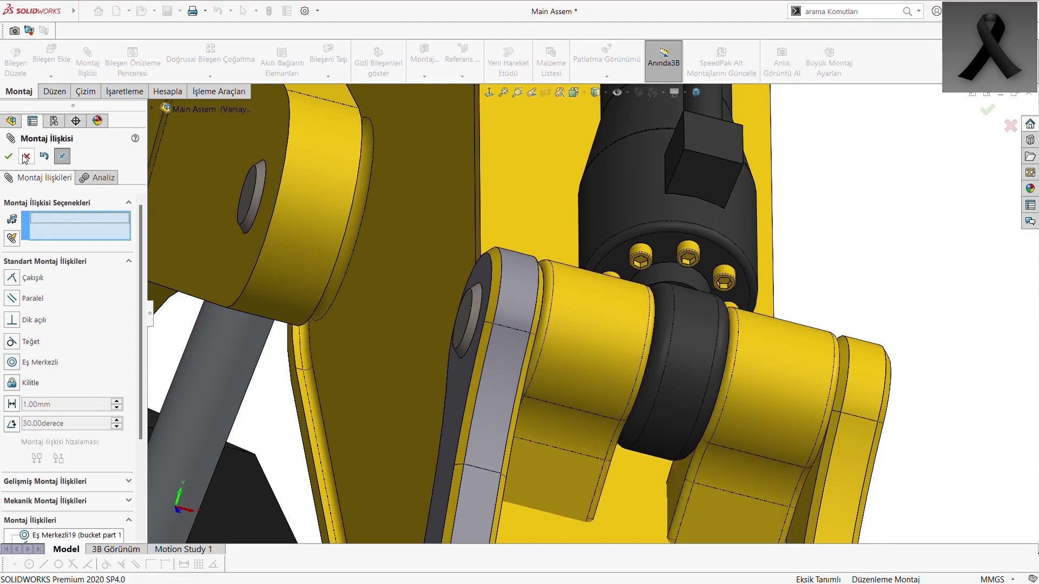
key("Escape")
scroll(642, 457, "up", 3)
scroll(655, 441, "up", 3)
- Insert bucket assem into Main Assem, placing it just below the arm's end
key("ctrl+4")
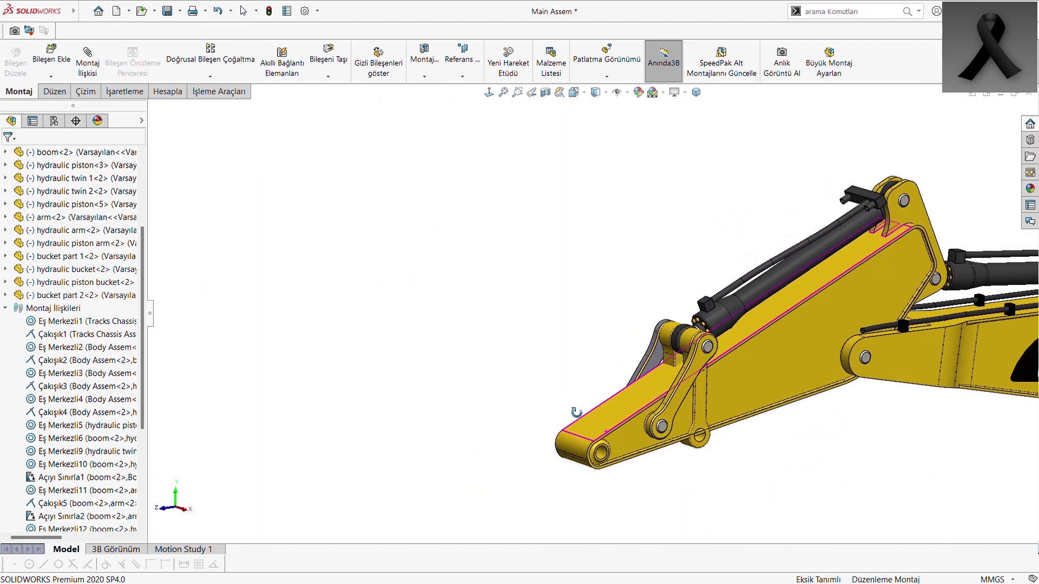
mouse_move(733, 454)
left_mouse_down()
mouse_move(563, 373)
mouse_move(425, 348)
left_mouse_up()
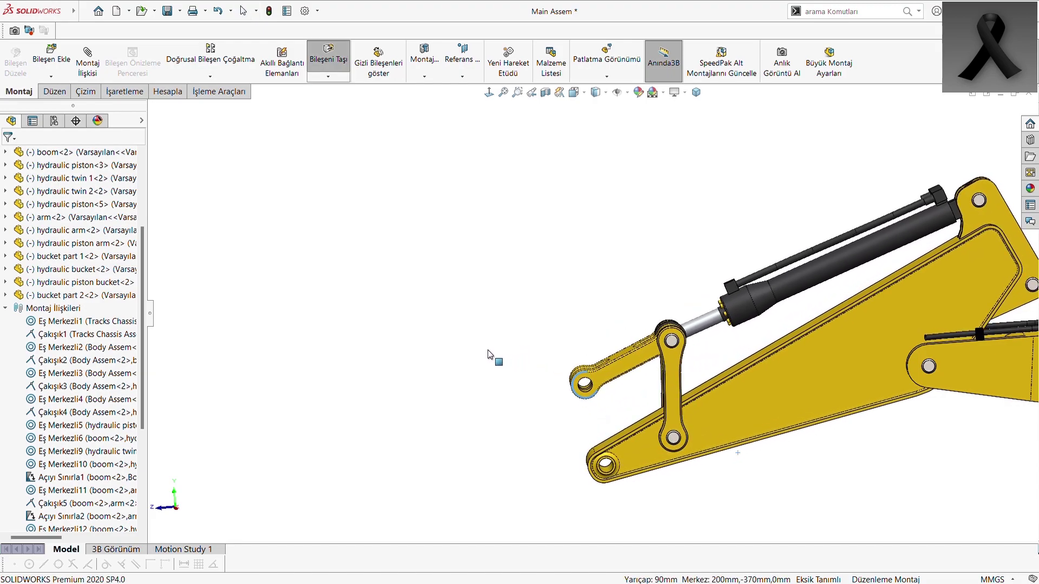
left_click(64, 58)
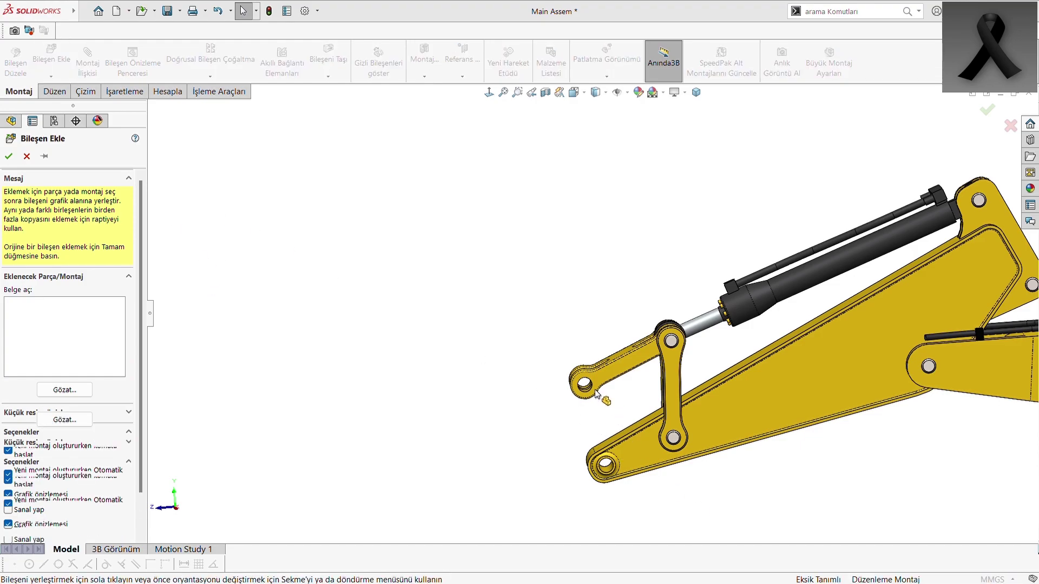
scroll(557, 354, "up", 2)
scroll(557, 354, "down", 2)
scroll(573, 401, "up", 4)
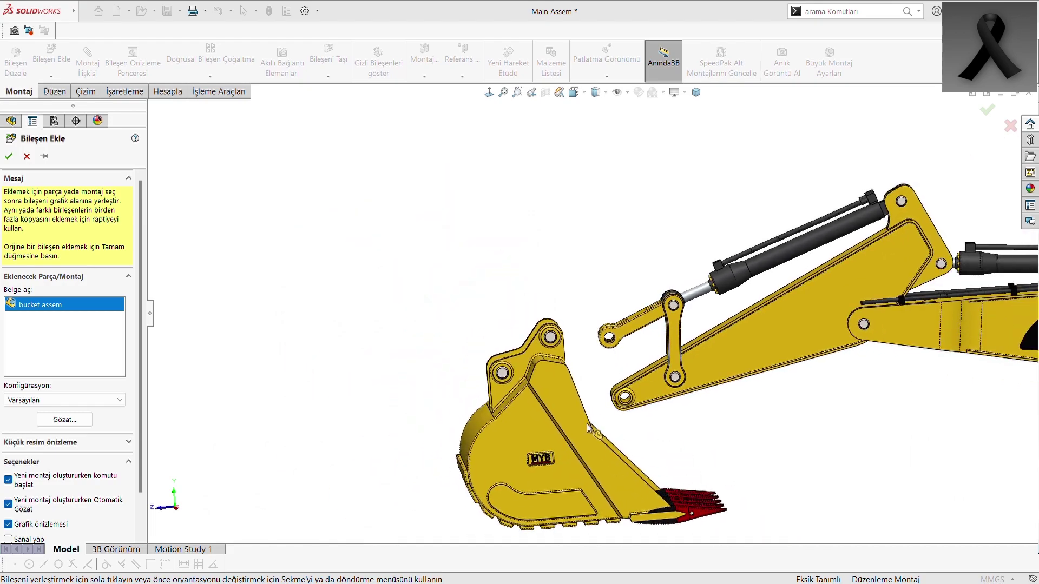
scroll(597, 442, "down", 2)
left_click(600, 436)
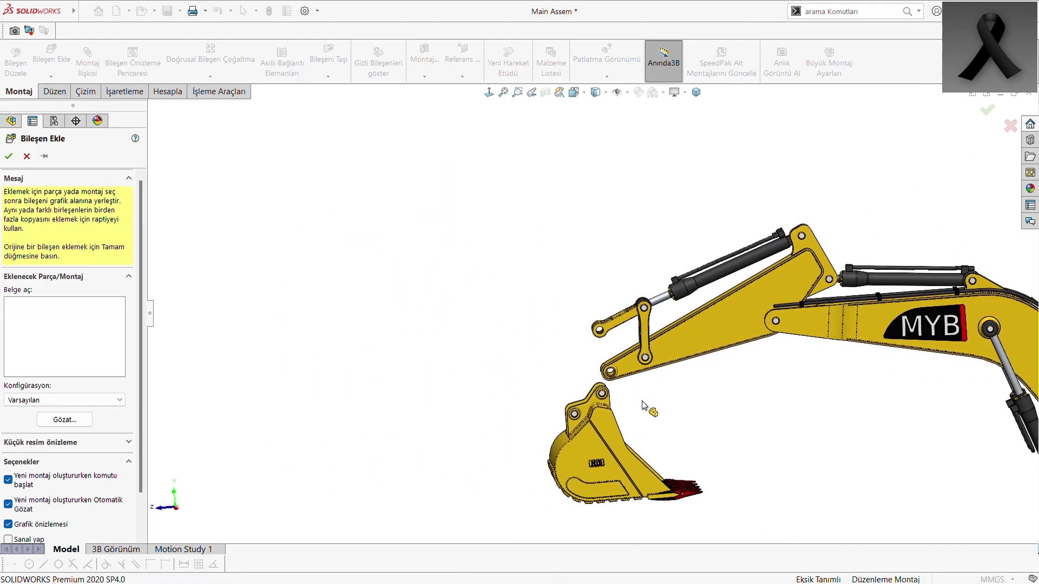
scroll(443, 286, "up", 1)
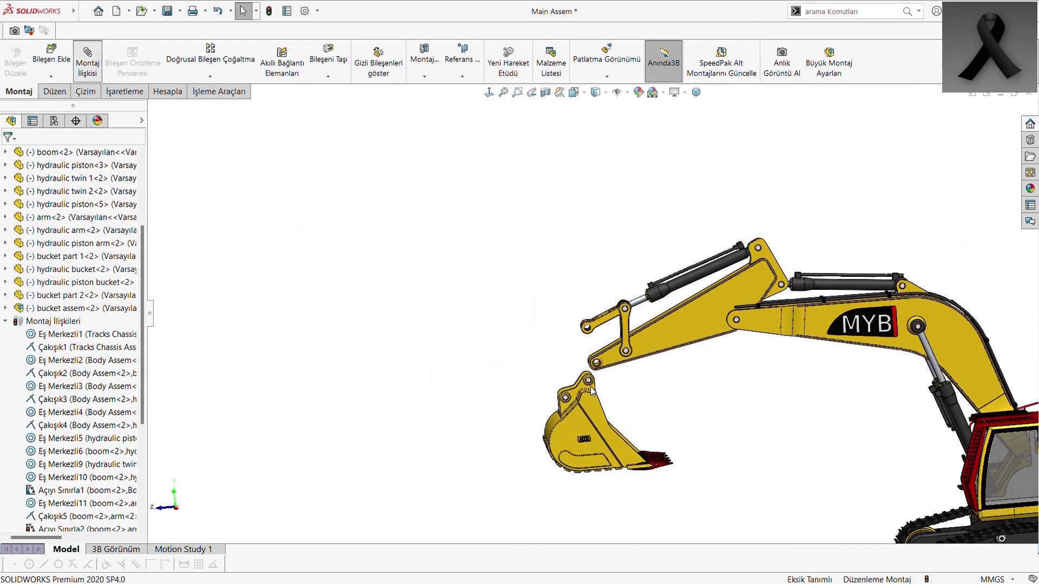
- Add a coincident mate between the arm's end face and the bucket face
scroll(594, 364, "down", 4)
scroll(639, 345, "down", 3)
scroll(649, 373, "down", 3)
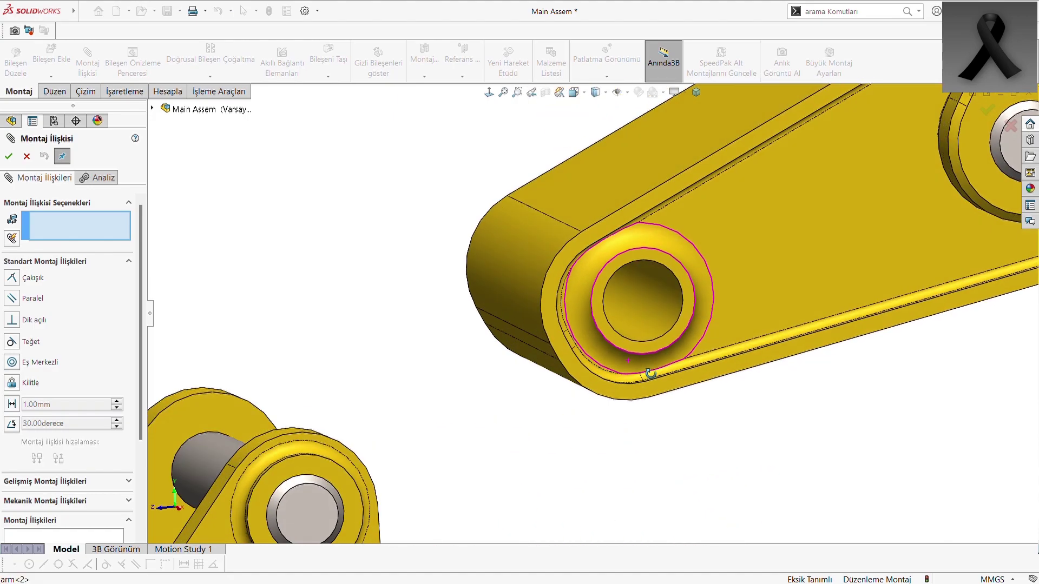
scroll(650, 373, "up", 1)
left_click(616, 337)
scroll(615, 338, "up", 3)
scroll(528, 386, "down", 5)
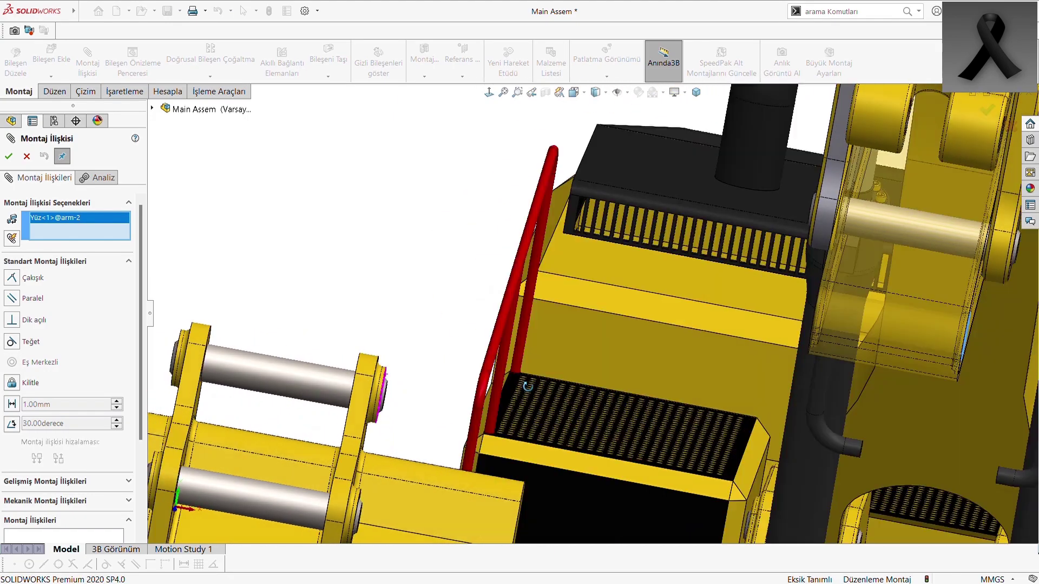
scroll(528, 386, "up", 4)
left_click(400, 414)
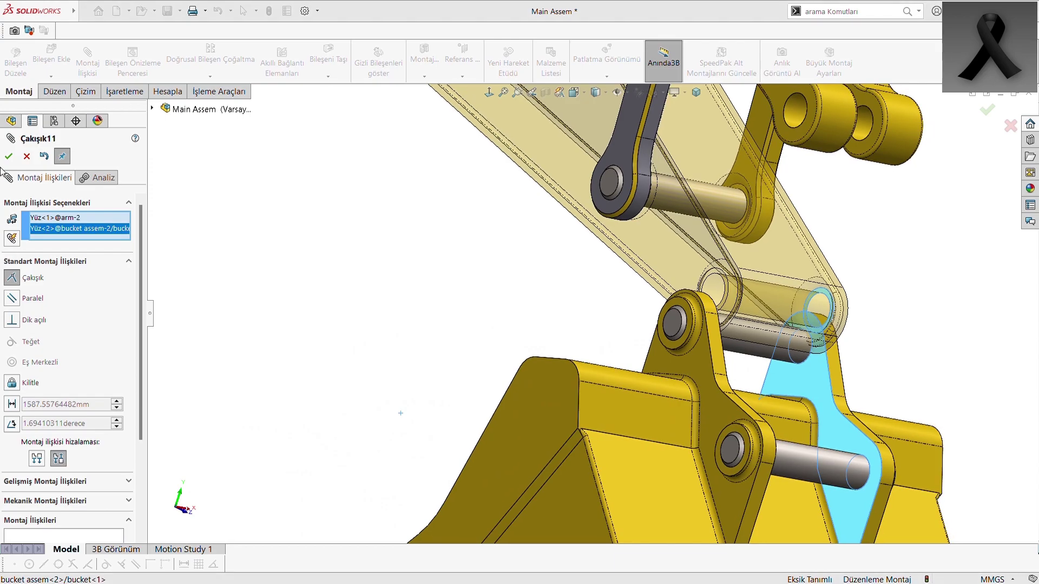
left_click(8, 157)
- Add concentric mates centring the bucket on both pins
left_click(711, 290)
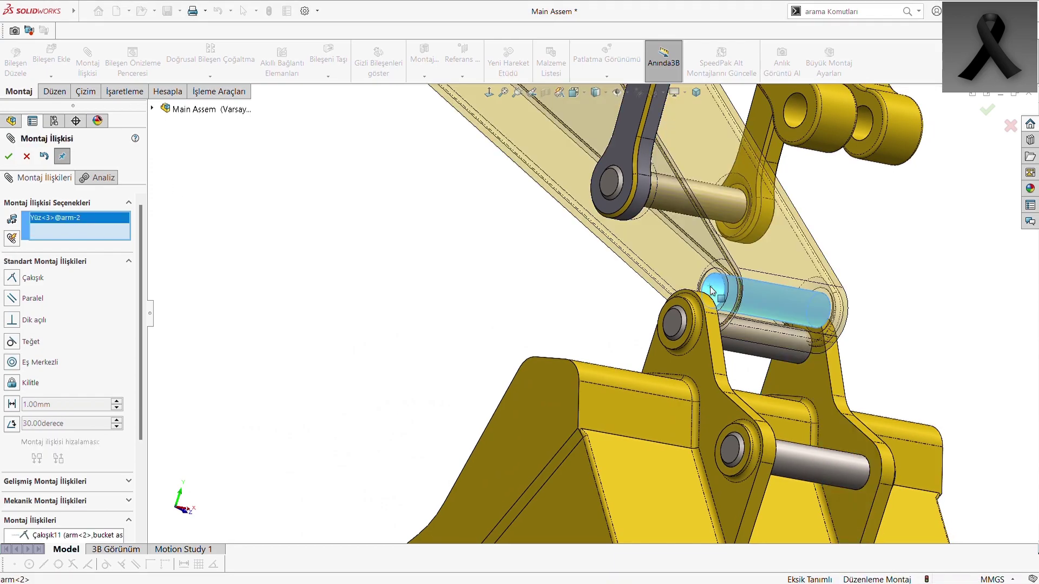
left_click(751, 331)
left_click(645, 241)
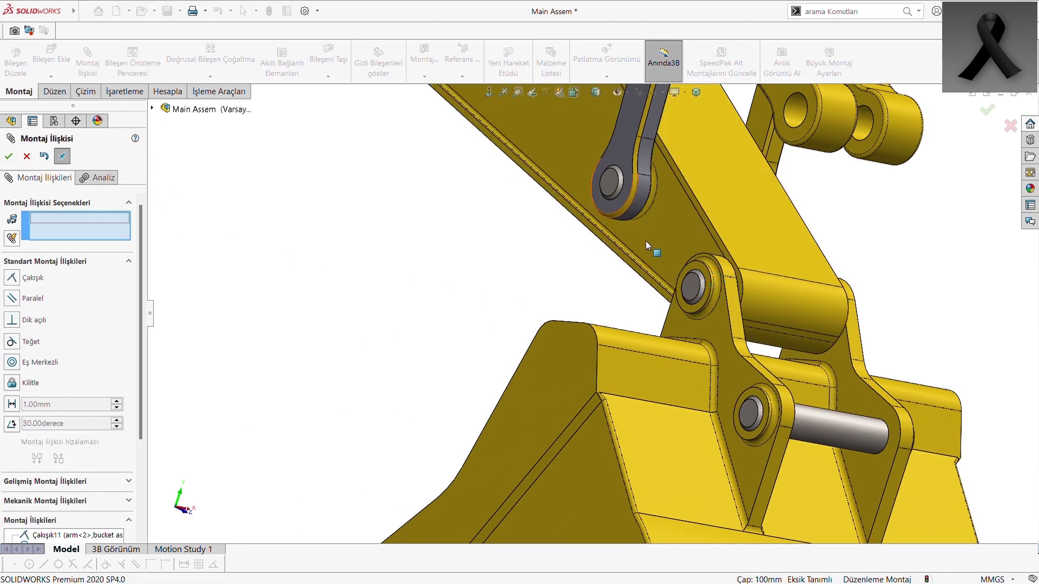
left_click(853, 426)
left_click(861, 134)
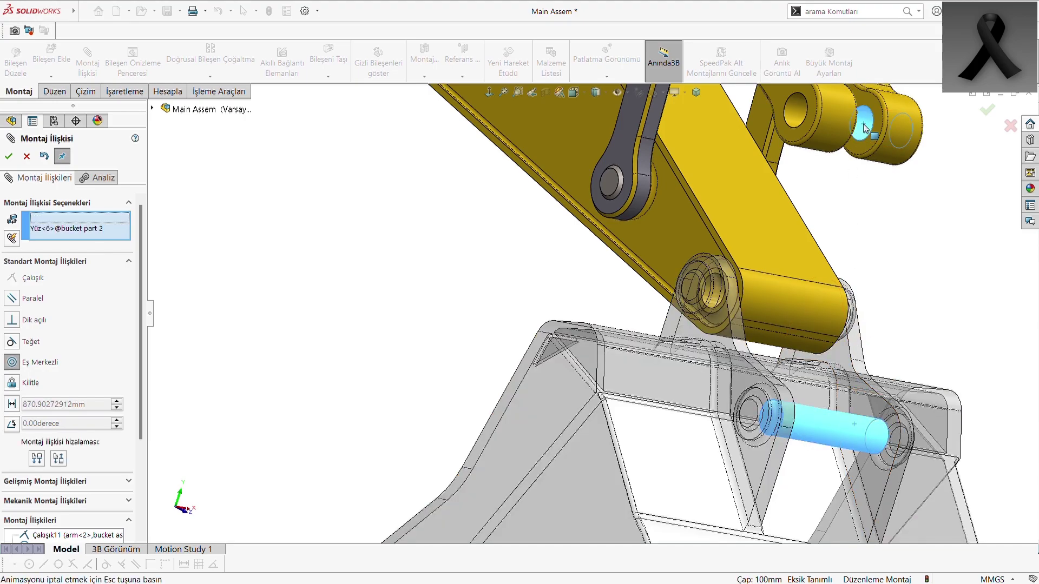
left_click(11, 156)
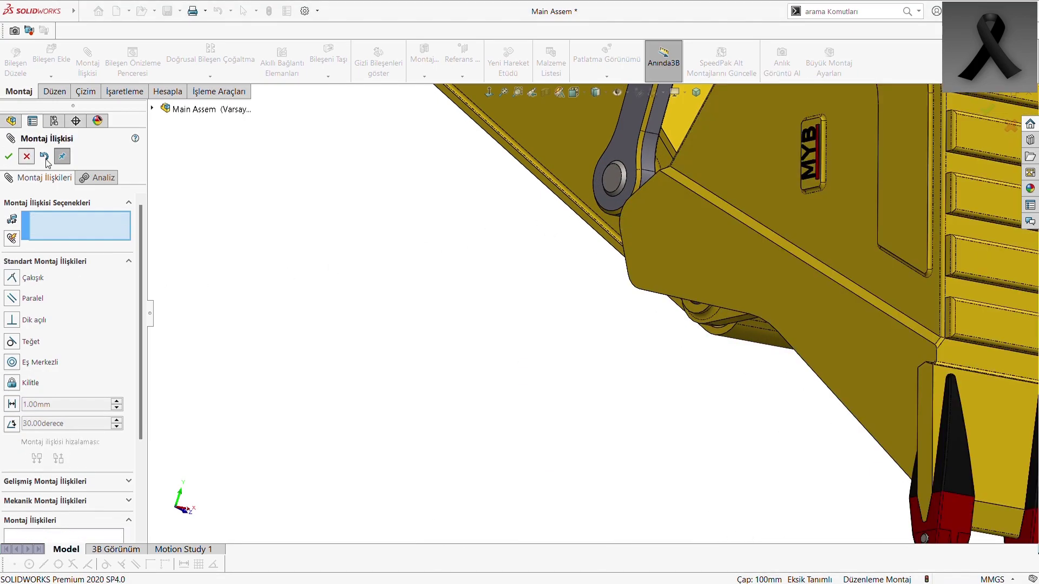
left_click(11, 156)
scroll(748, 308, "up", 3)
scroll(628, 274, "up", 2)
- From the Right view, swing the bucket down to test its linkage
key("ctrl+4")
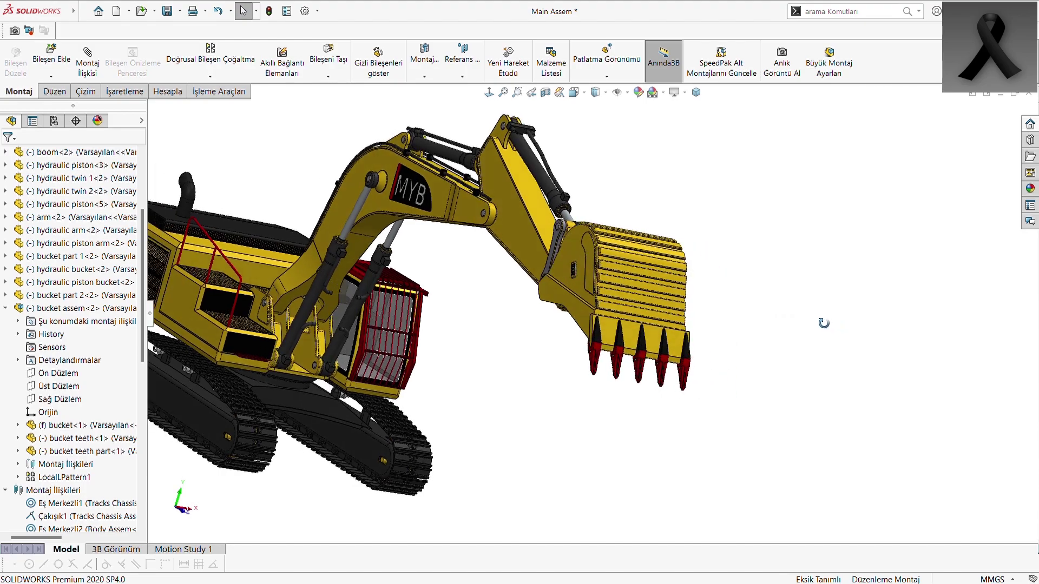
scroll(421, 212, "down", 5)
scroll(421, 213, "up", 5)
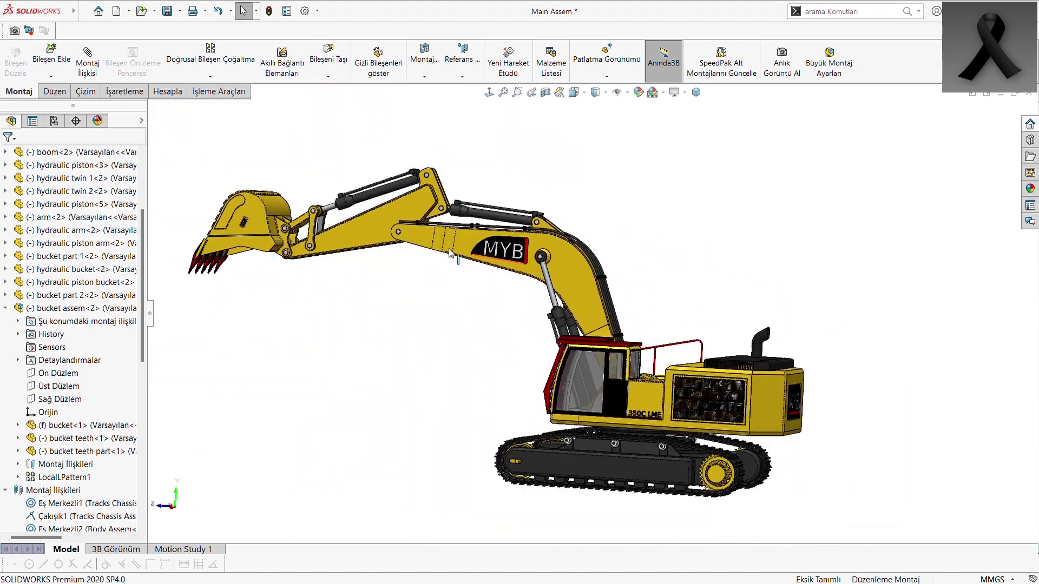
scroll(468, 323, "up", 1)
key("ctrl+4")
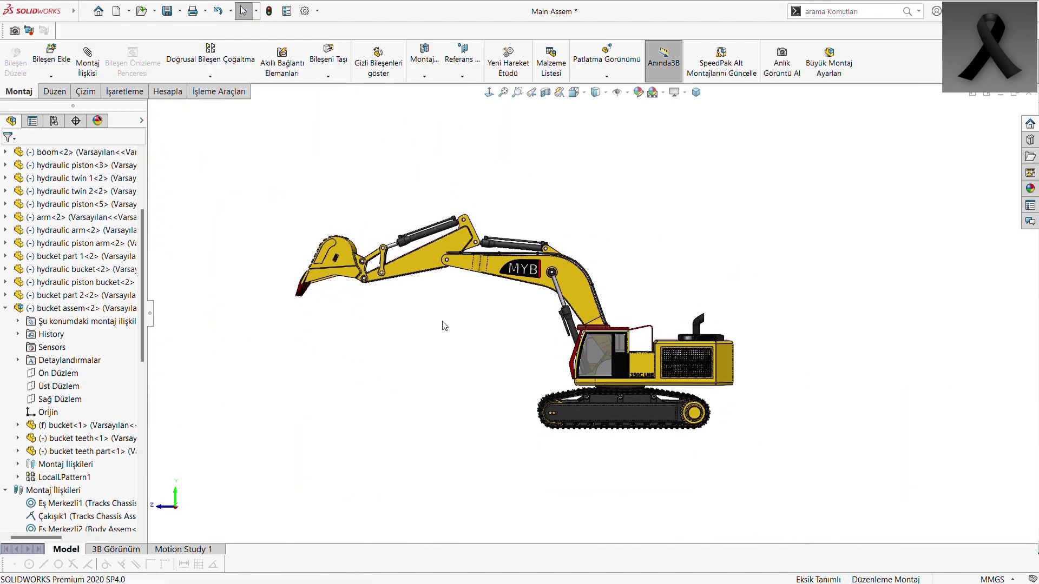
scroll(441, 324, "down", 1)
scroll(440, 324, "down", 2)
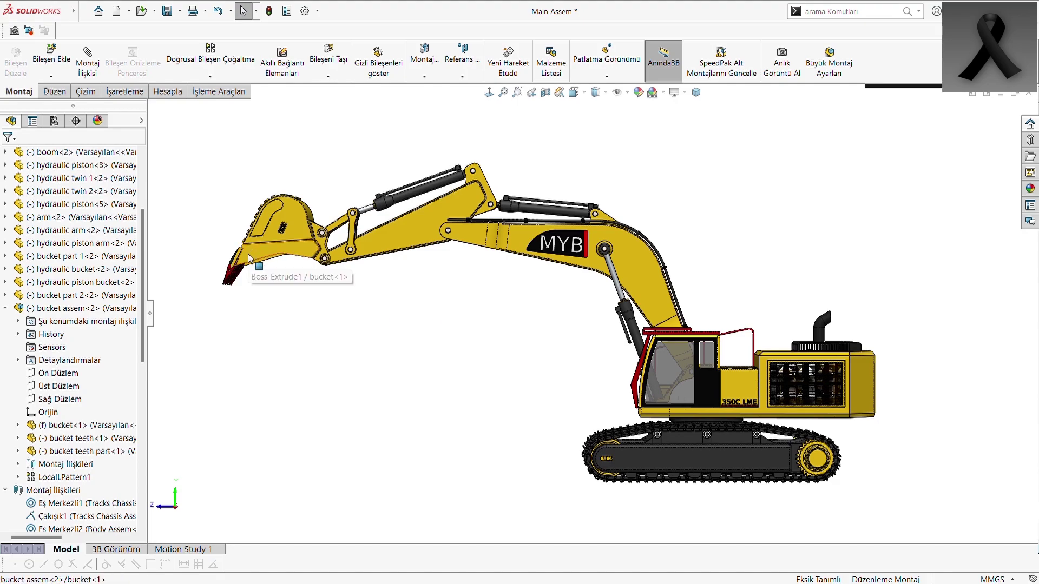
mouse_move(248, 254)
left_mouse_down()
mouse_move(353, 471)
mouse_move(344, 480)
mouse_move(281, 466)
mouse_move(204, 429)
mouse_move(182, 382)
mouse_move(209, 359)
mouse_move(338, 431)
mouse_move(317, 540)
mouse_move(262, 422)
mouse_move(396, 330)
mouse_move(440, 428)
mouse_move(425, 475)
mouse_move(441, 520)
left_mouse_up()
key("Escape")
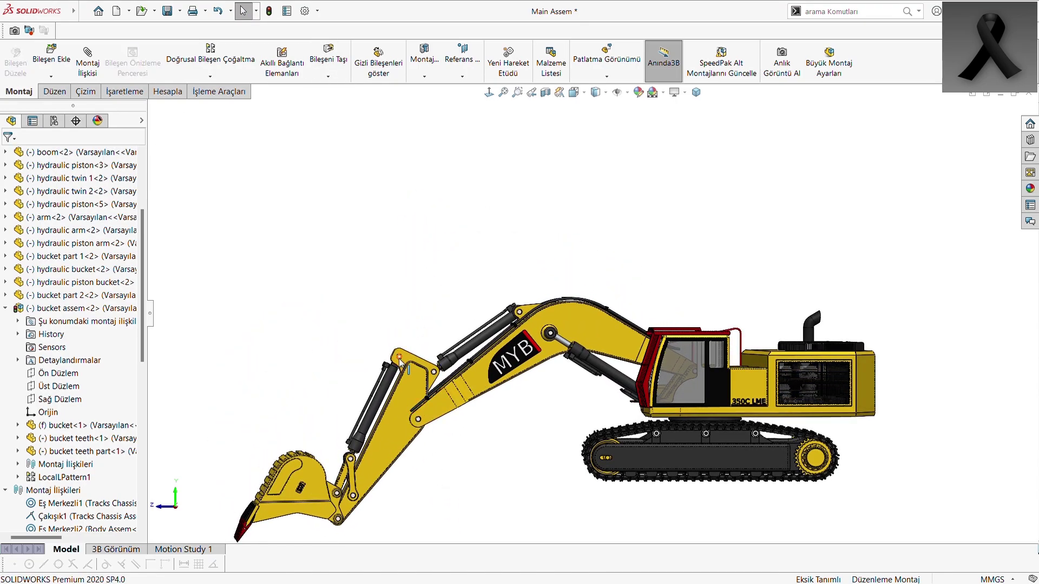
- Swing the arm and bucket, then sweep the boom, arm and bucket up and left
mouse_move(403, 363)
left_mouse_down()
mouse_move(336, 227)
mouse_move(397, 202)
left_mouse_up()
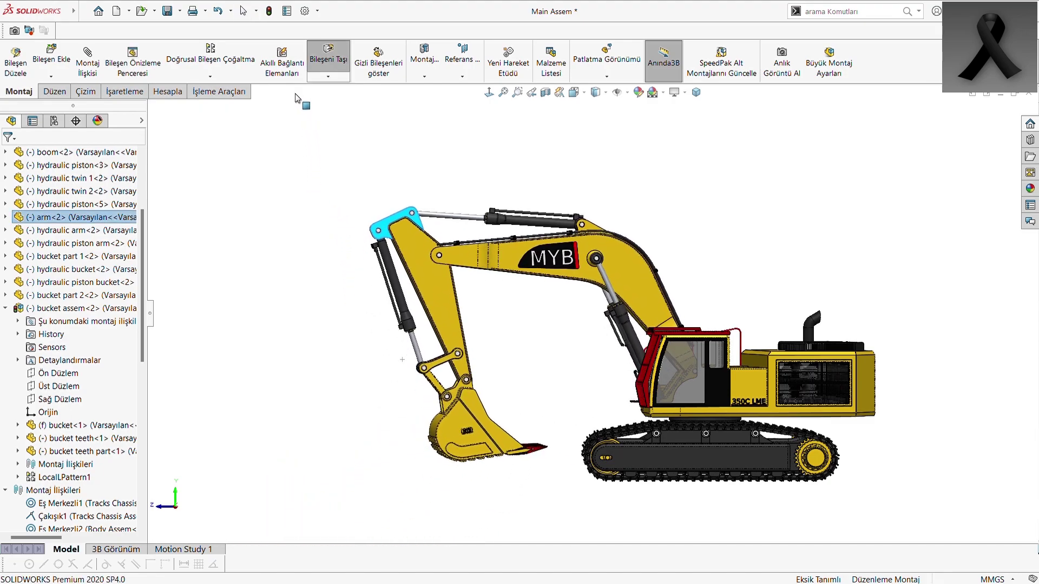
middle_click_drag(508, 319, 498, 429)
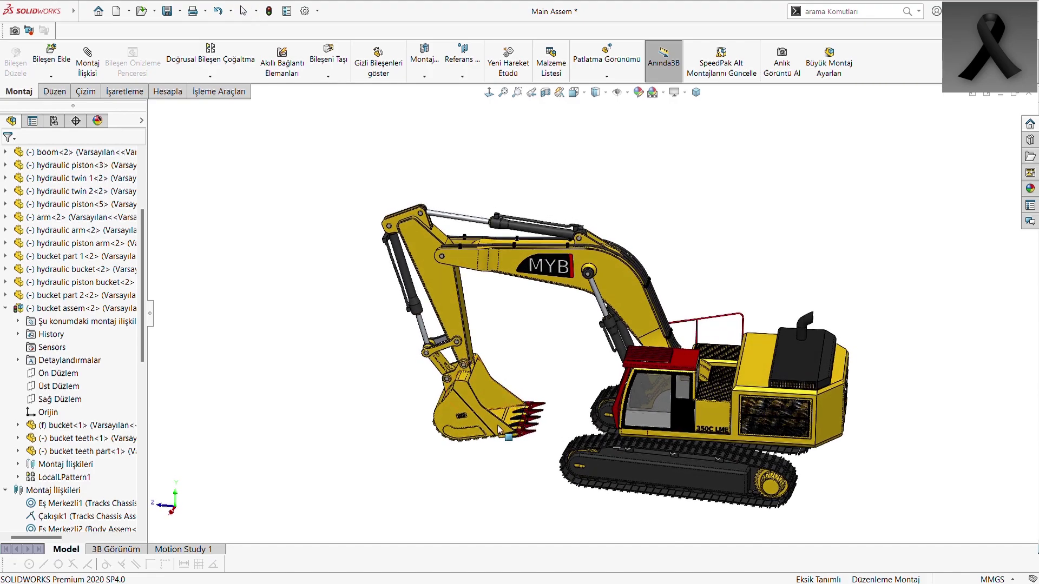
scroll(546, 422, "down", 1)
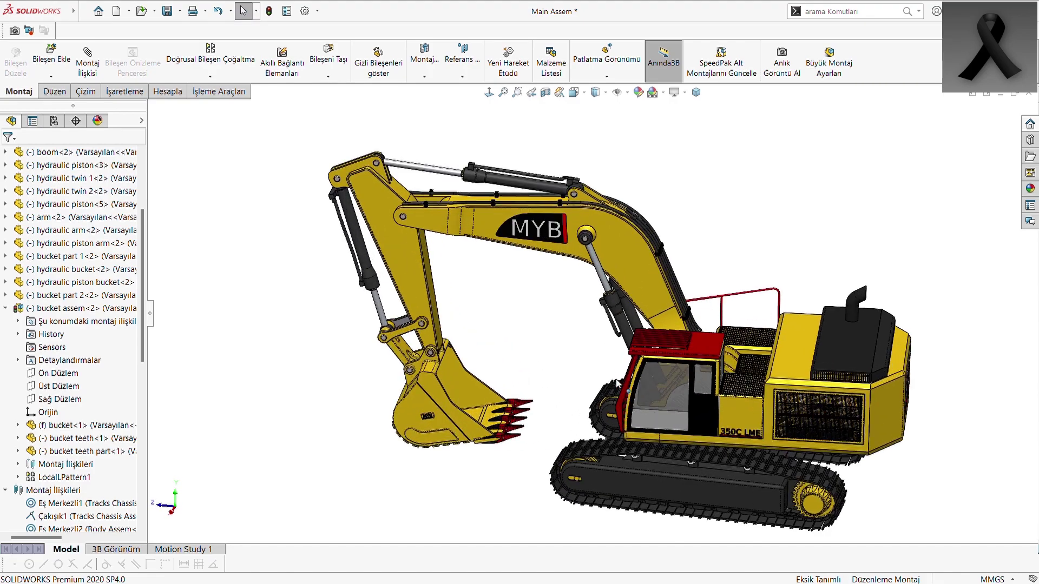
scroll(535, 444, "down", 2)
left_click_drag(501, 483, 284, 281)
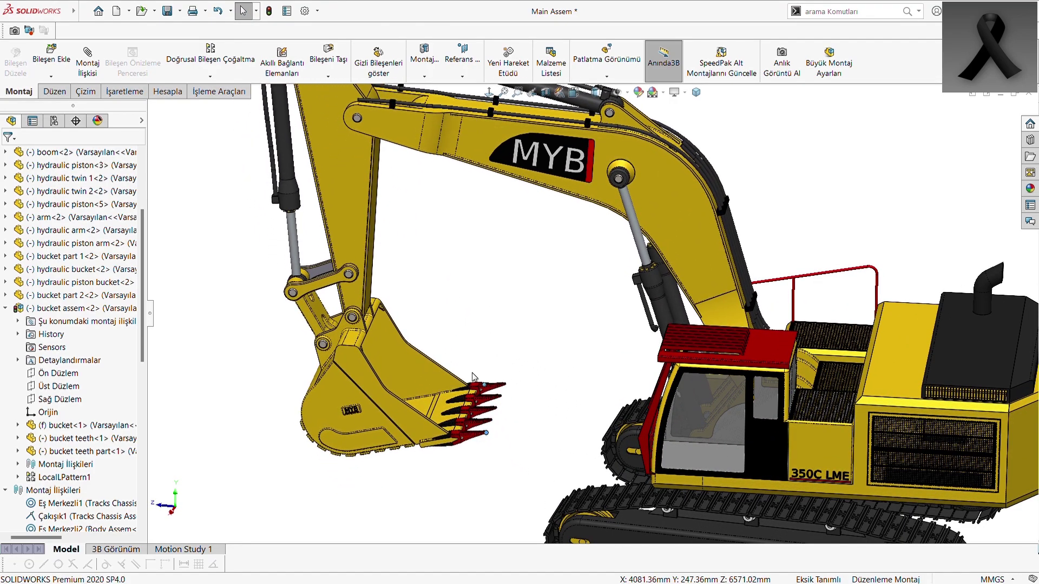
scroll(424, 274, "up", 3)
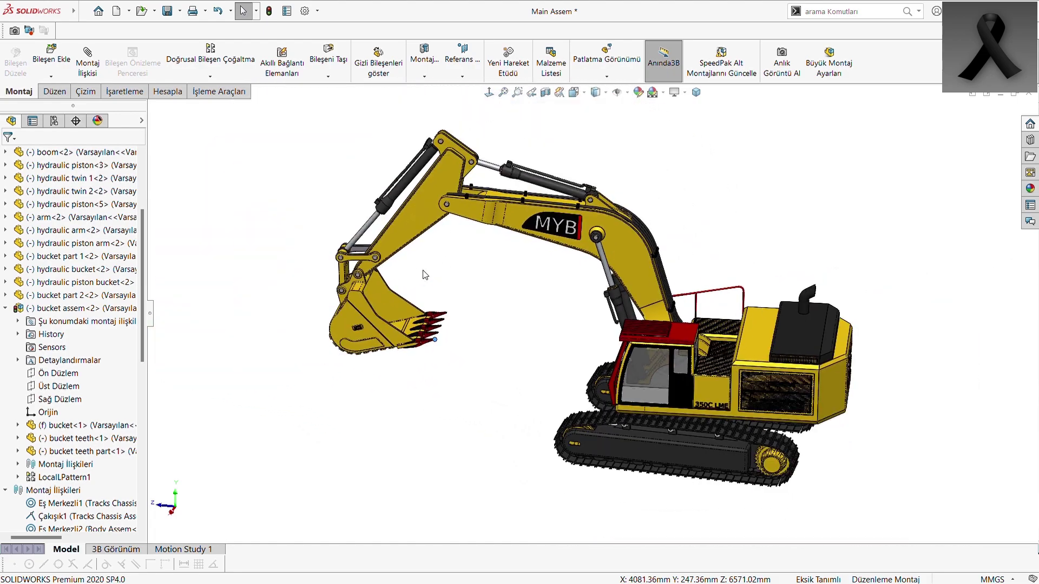
scroll(425, 276, "down", 1)
scroll(448, 320, "down", 1)
- Raise the assembly by the bucket teeth, then lower the arm until it hangs vertically
left_click_drag(423, 365, 282, 318)
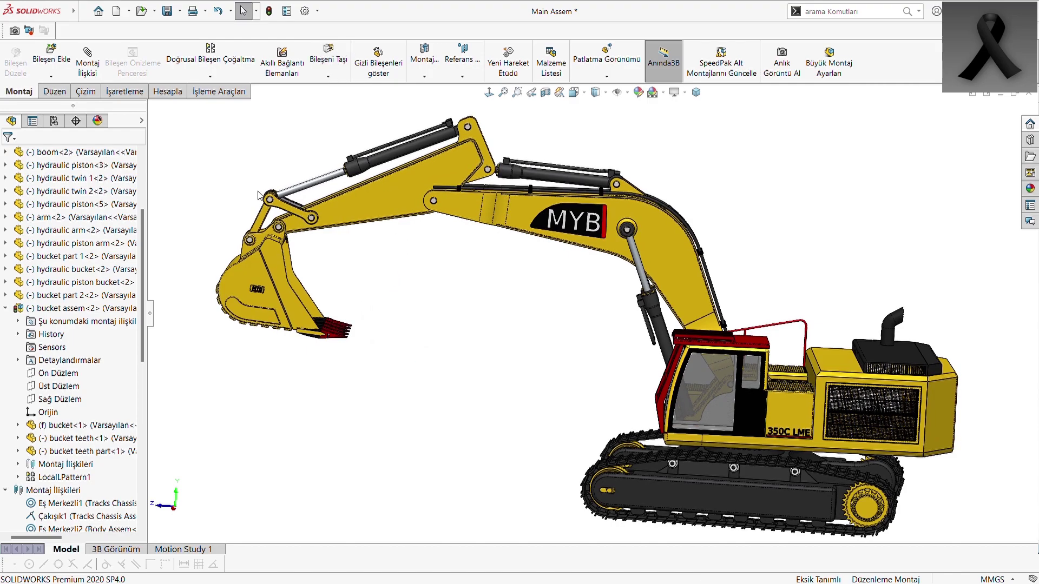
scroll(506, 400, "down", 2)
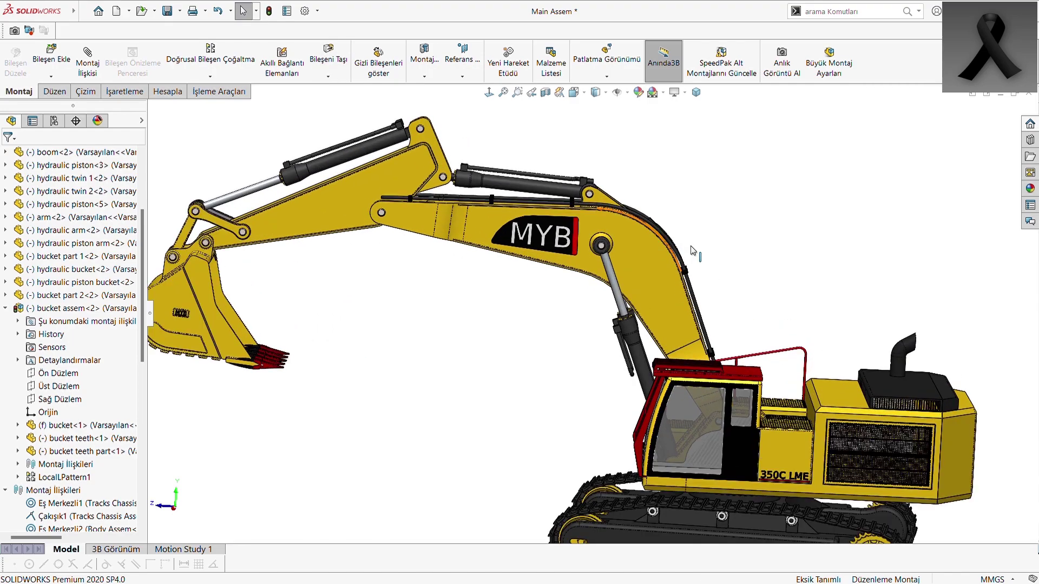
scroll(506, 400, "up", 2)
scroll(493, 410, "up", 1)
middle_click_drag(493, 410, 568, 386)
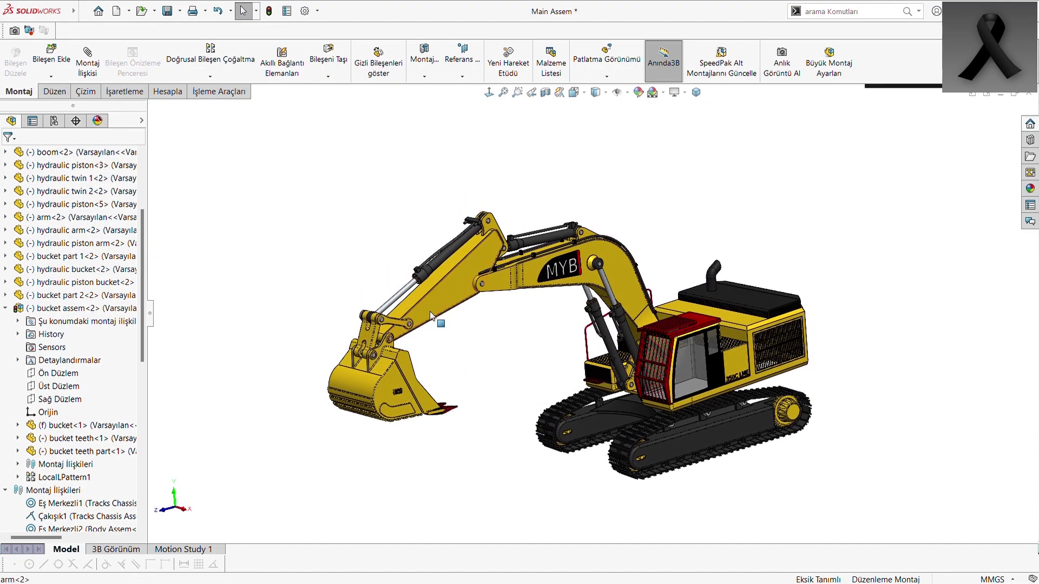
mouse_move(441, 346)
left_mouse_down()
mouse_move(487, 394)
mouse_move(516, 403)
mouse_move(648, 160)
left_mouse_up()
key("space")
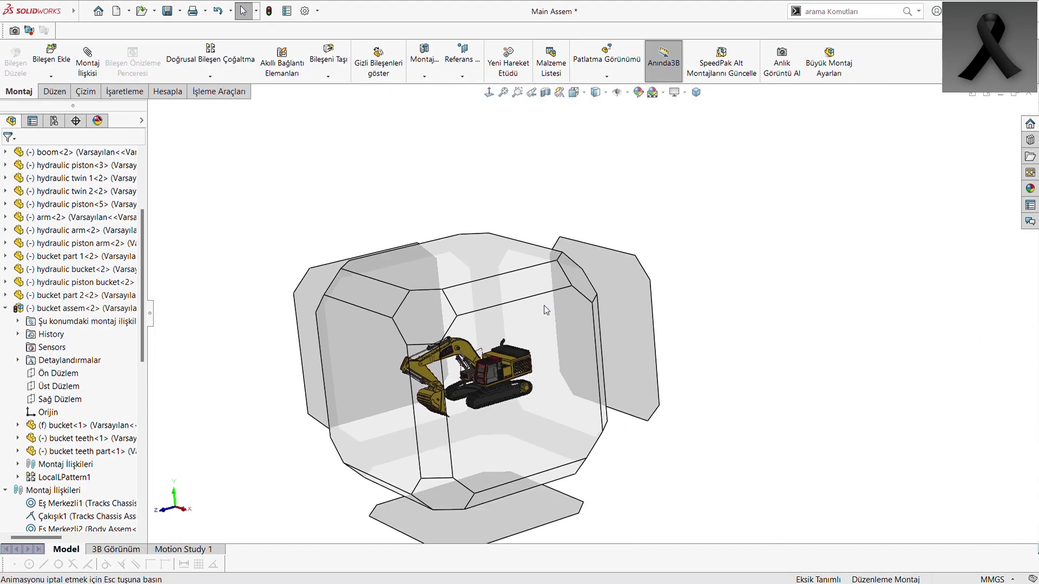
left_click(733, 342)
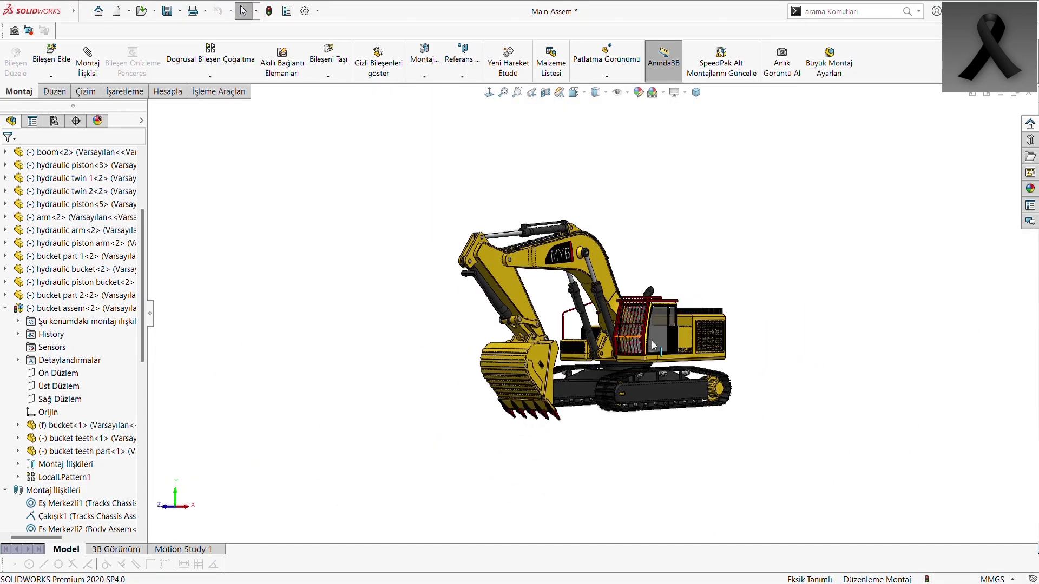
scroll(633, 350, "down", 4)
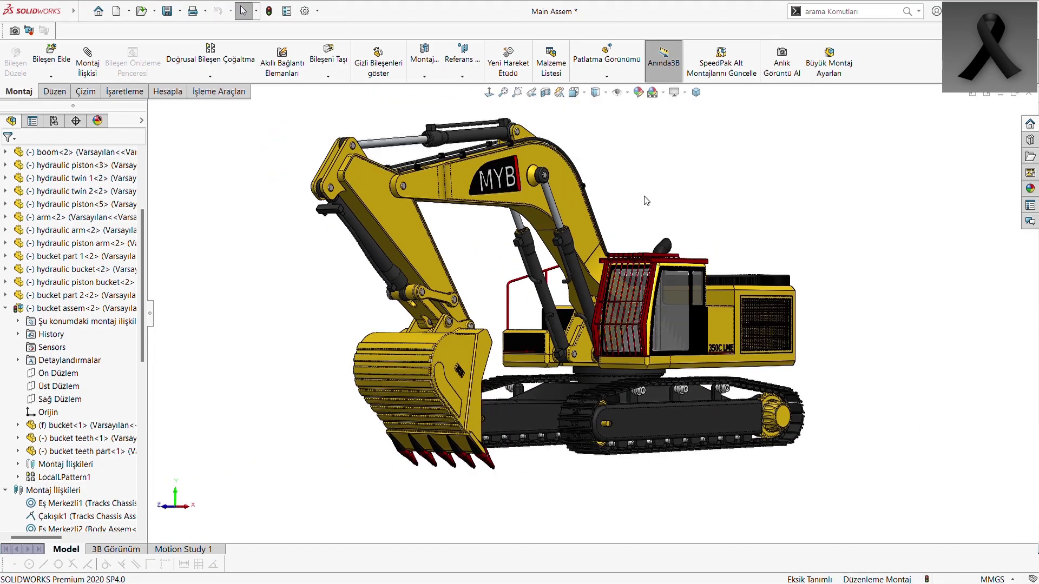
mouse_move(893, 399)
middle_mouse_down()
mouse_move(559, 400)
mouse_move(725, 244)
mouse_move(581, 318)
mouse_move(510, 445)
mouse_move(681, 541)
mouse_move(464, 366)
mouse_move(492, 385)
mouse_move(506, 352)
middle_mouse_up()
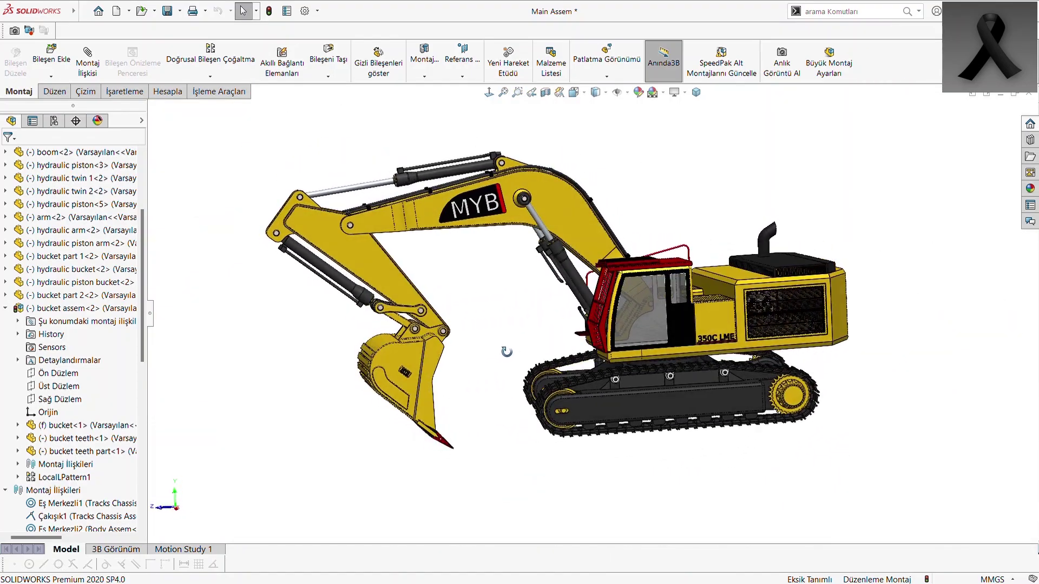
left_click(689, 93)
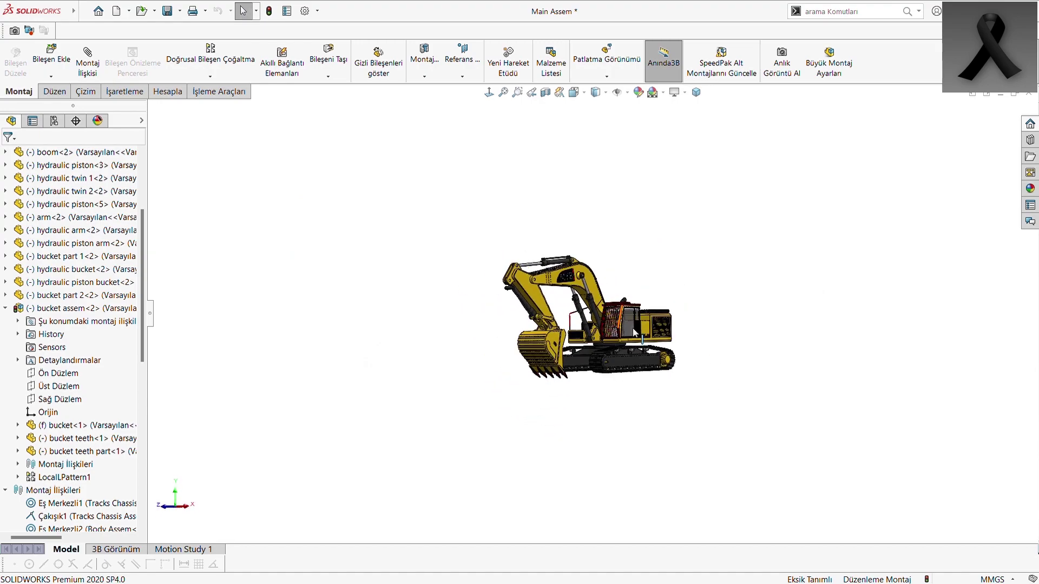
scroll(668, 347, "down", 3)
middle_click_drag(668, 347, 694, 247)
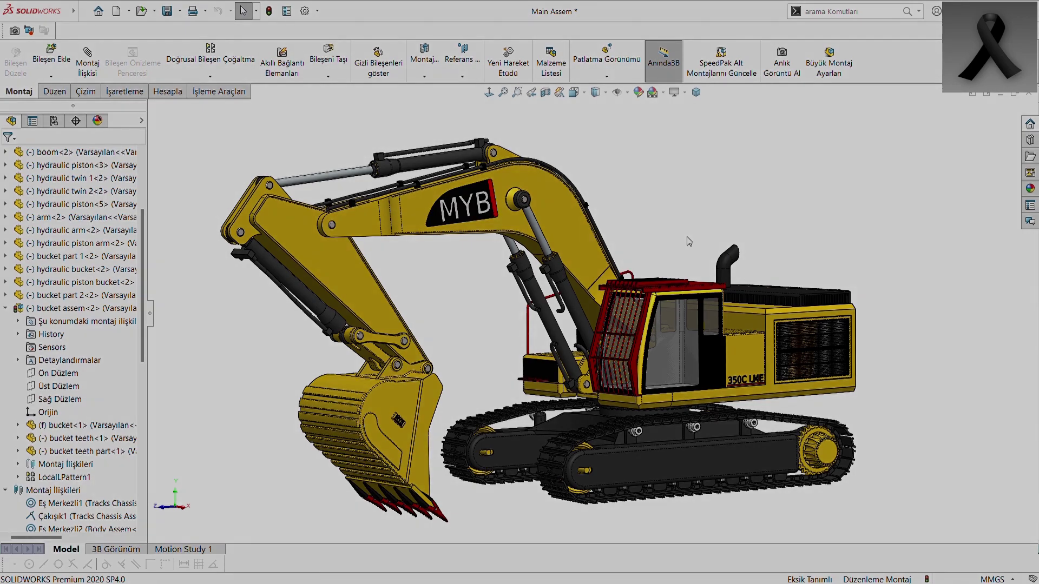